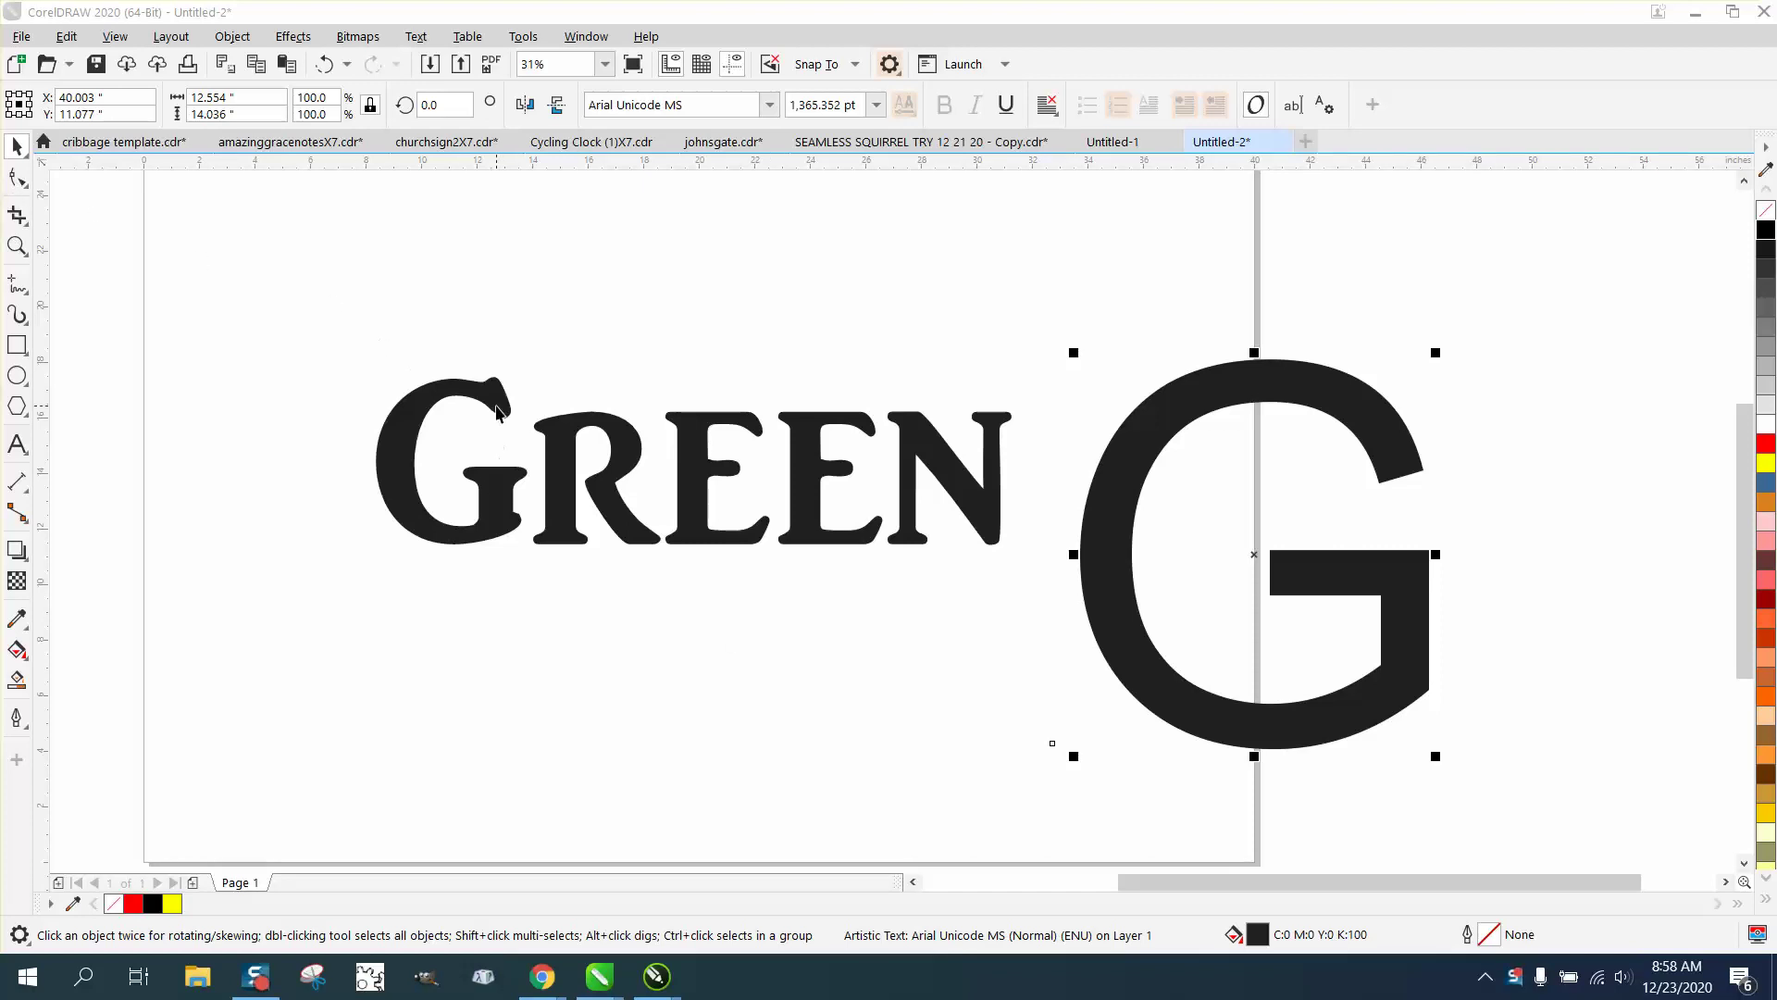
Step: Drag the GREEN text slightly upward so it sits beside the large G
mouse_move(501, 435)
left_mouse_down()
mouse_move(514, 419)
mouse_move(532, 447)
left_mouse_up()
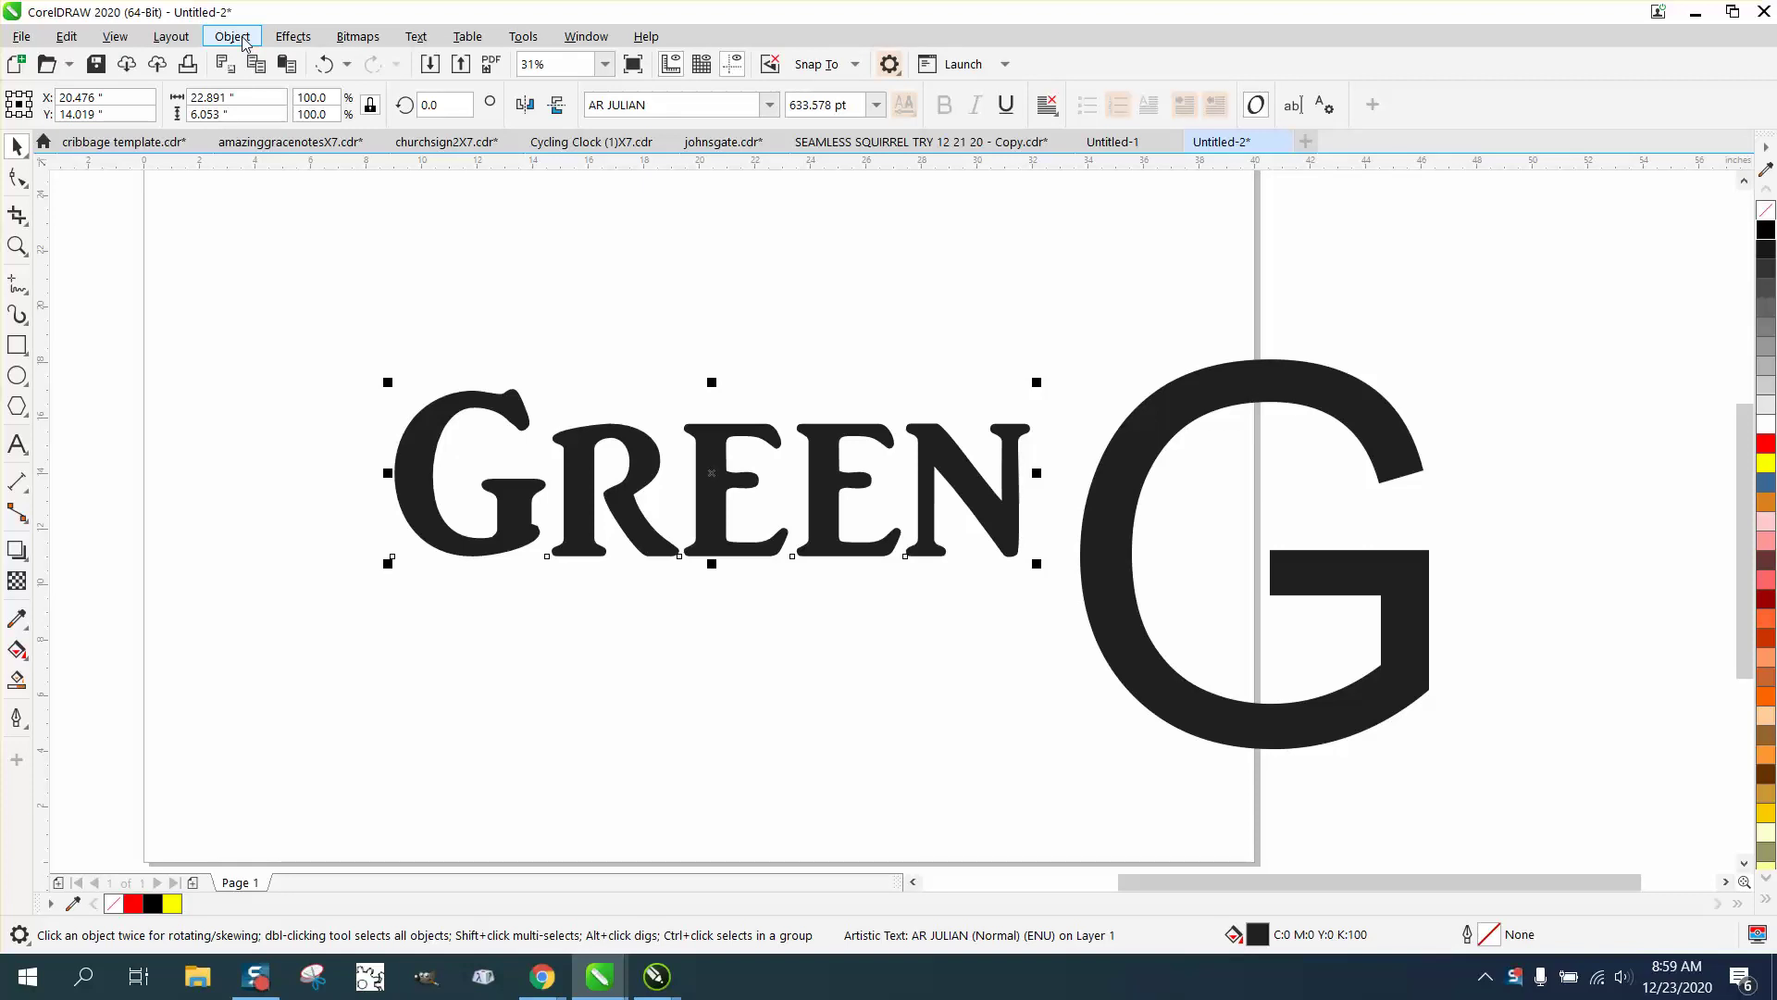
Step: Break GREEN apart into five separate letters and convert them to curves
key("ctrl+k")
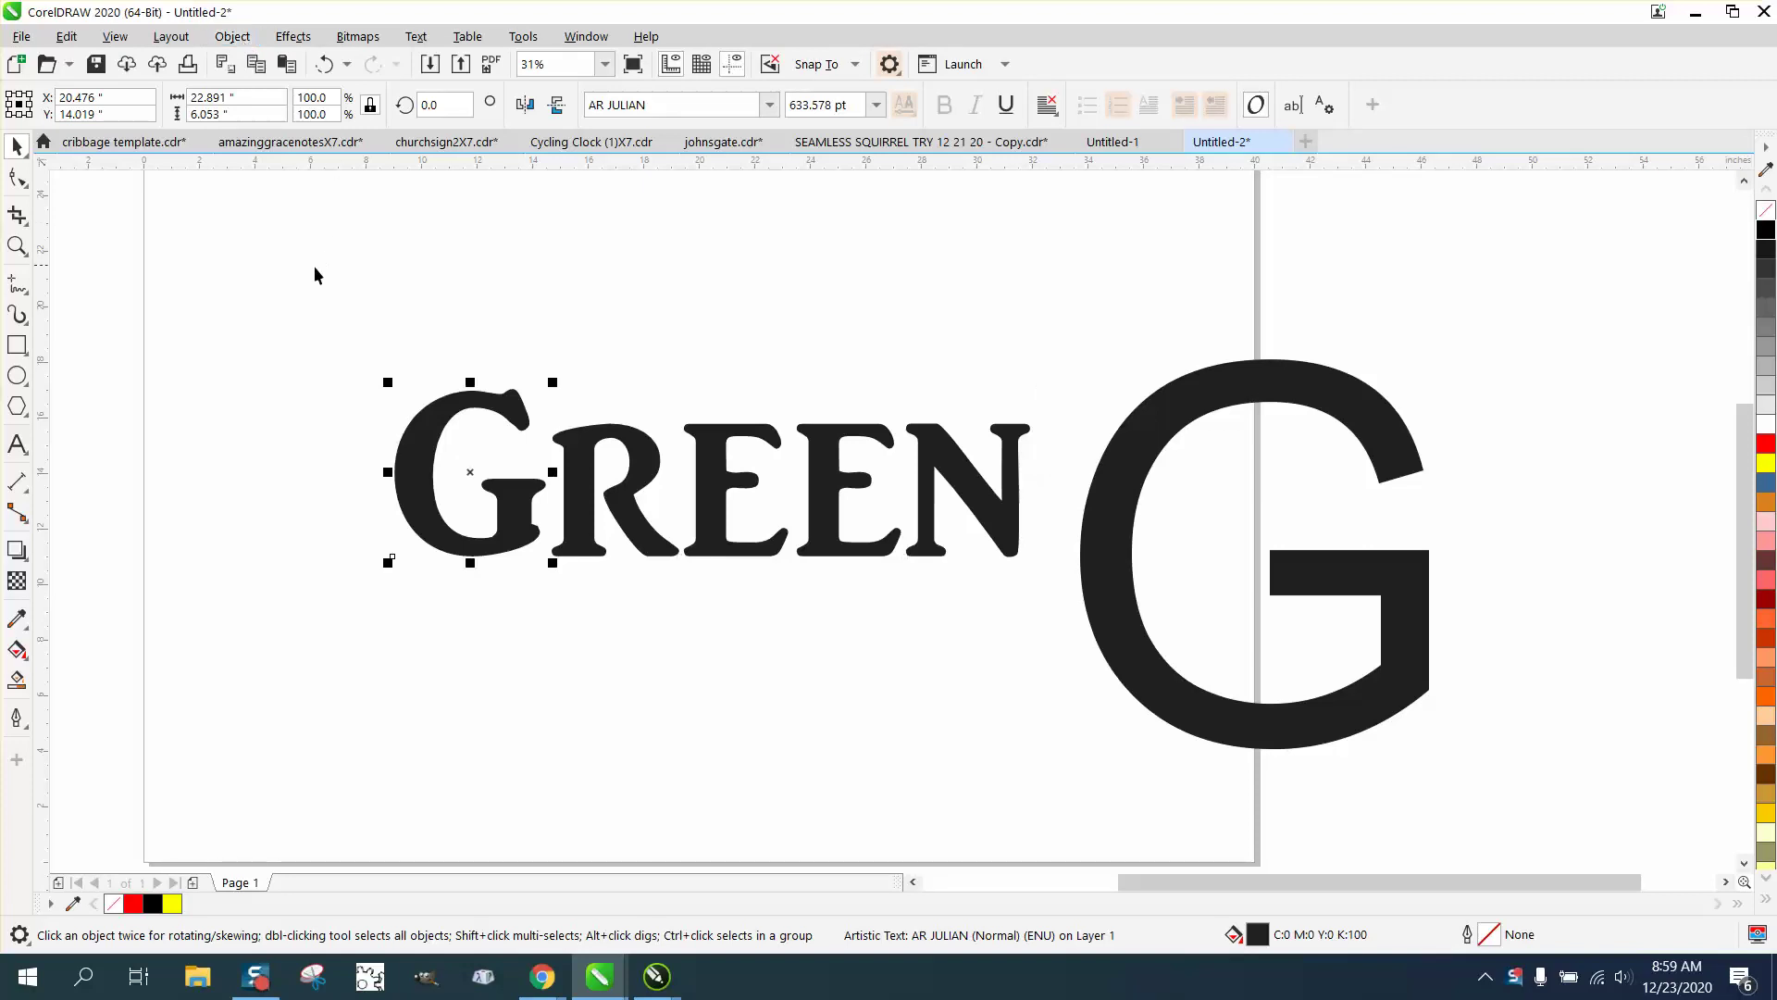
left_click_drag(310, 326, 1060, 648)
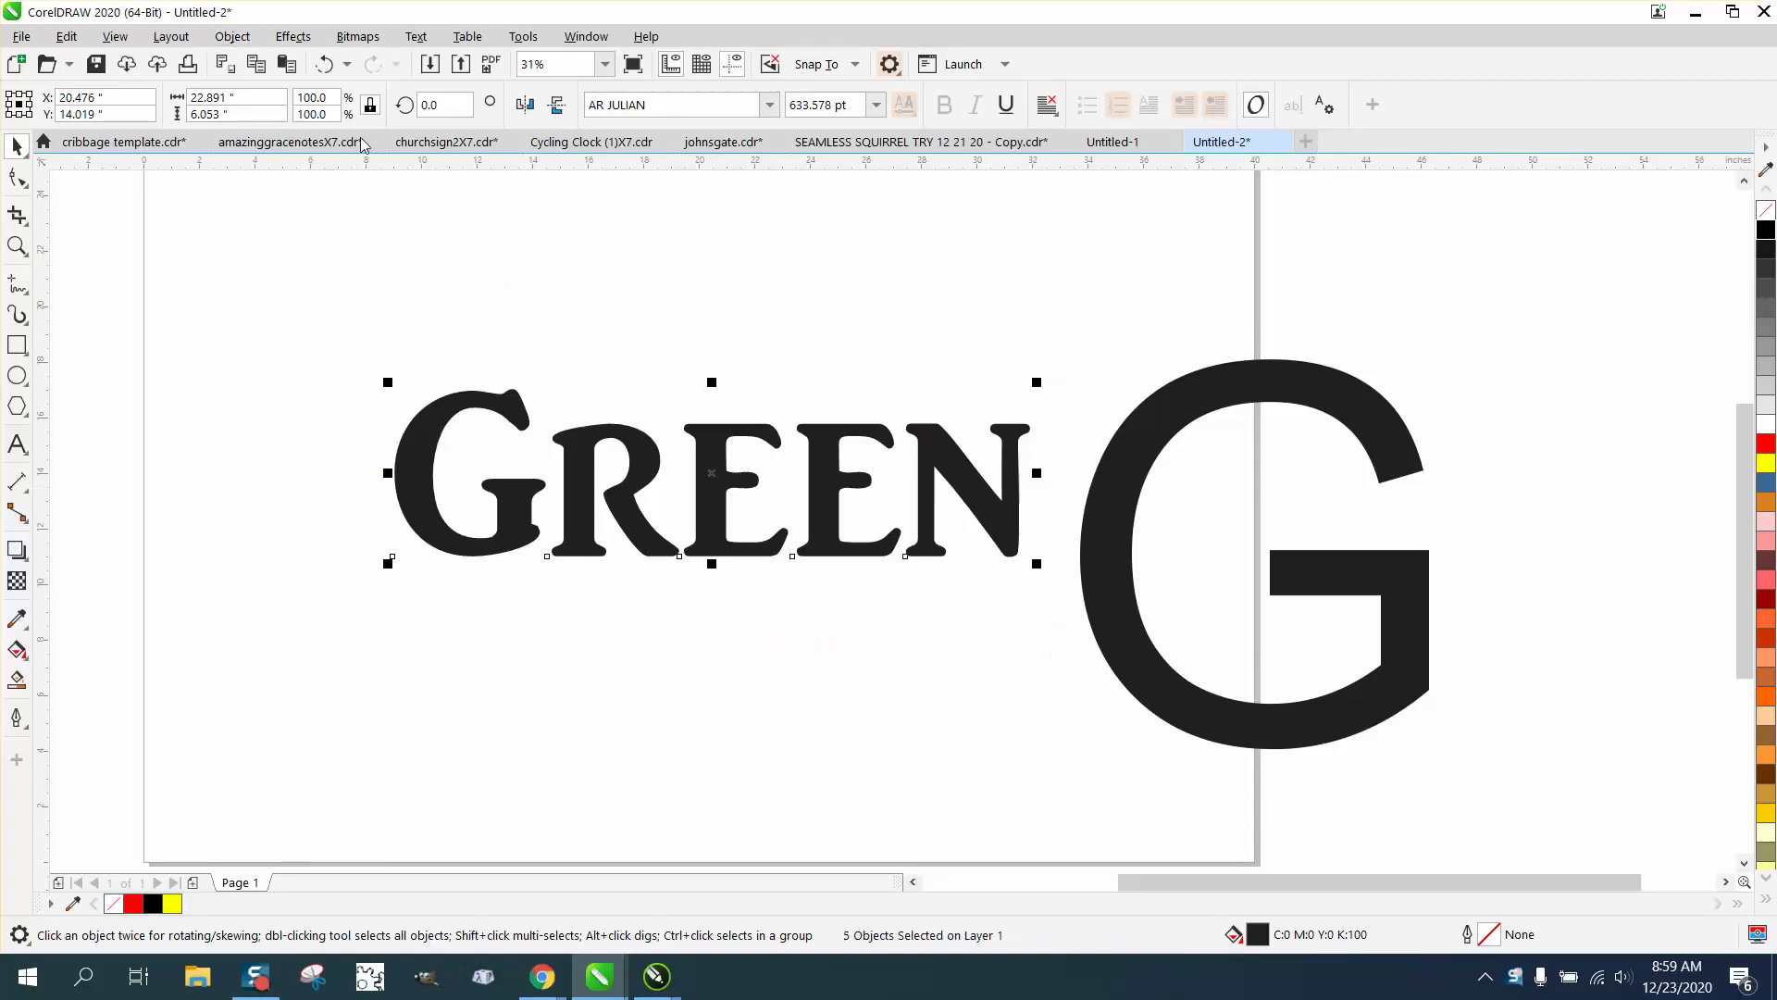
left_click(233, 36)
left_click(278, 595)
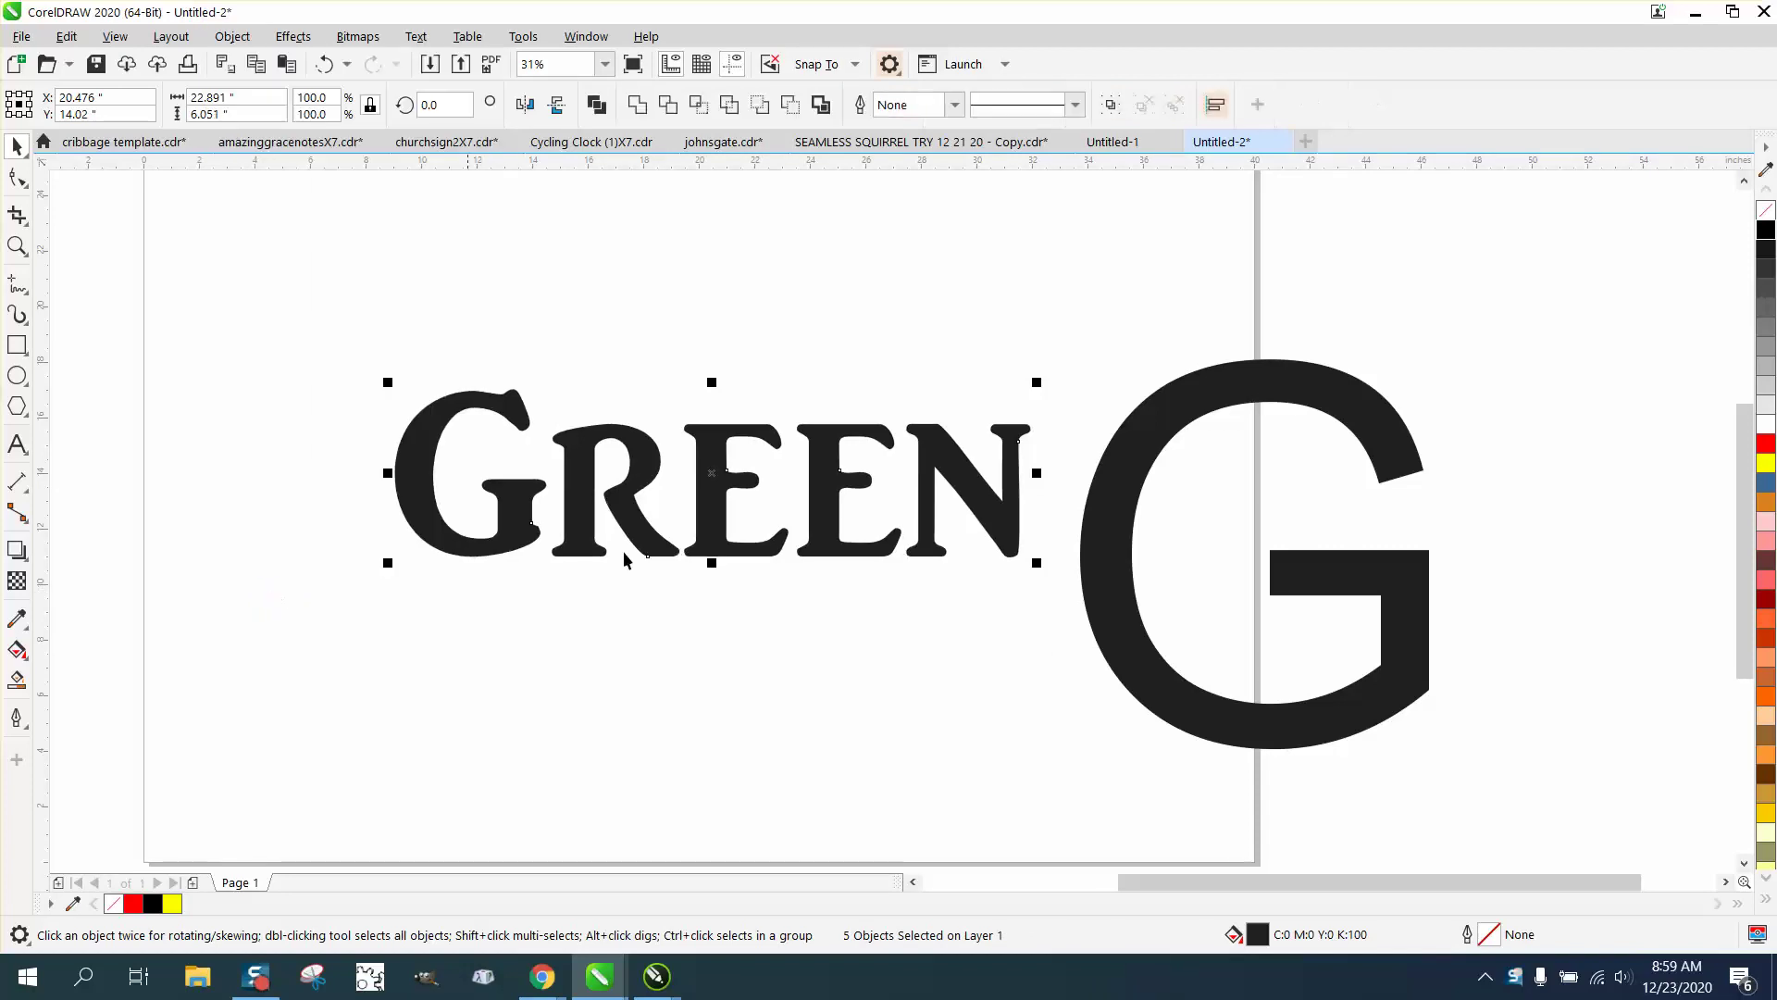
Step: Convert the large G to curves as well
left_click(1161, 470)
left_click(247, 42)
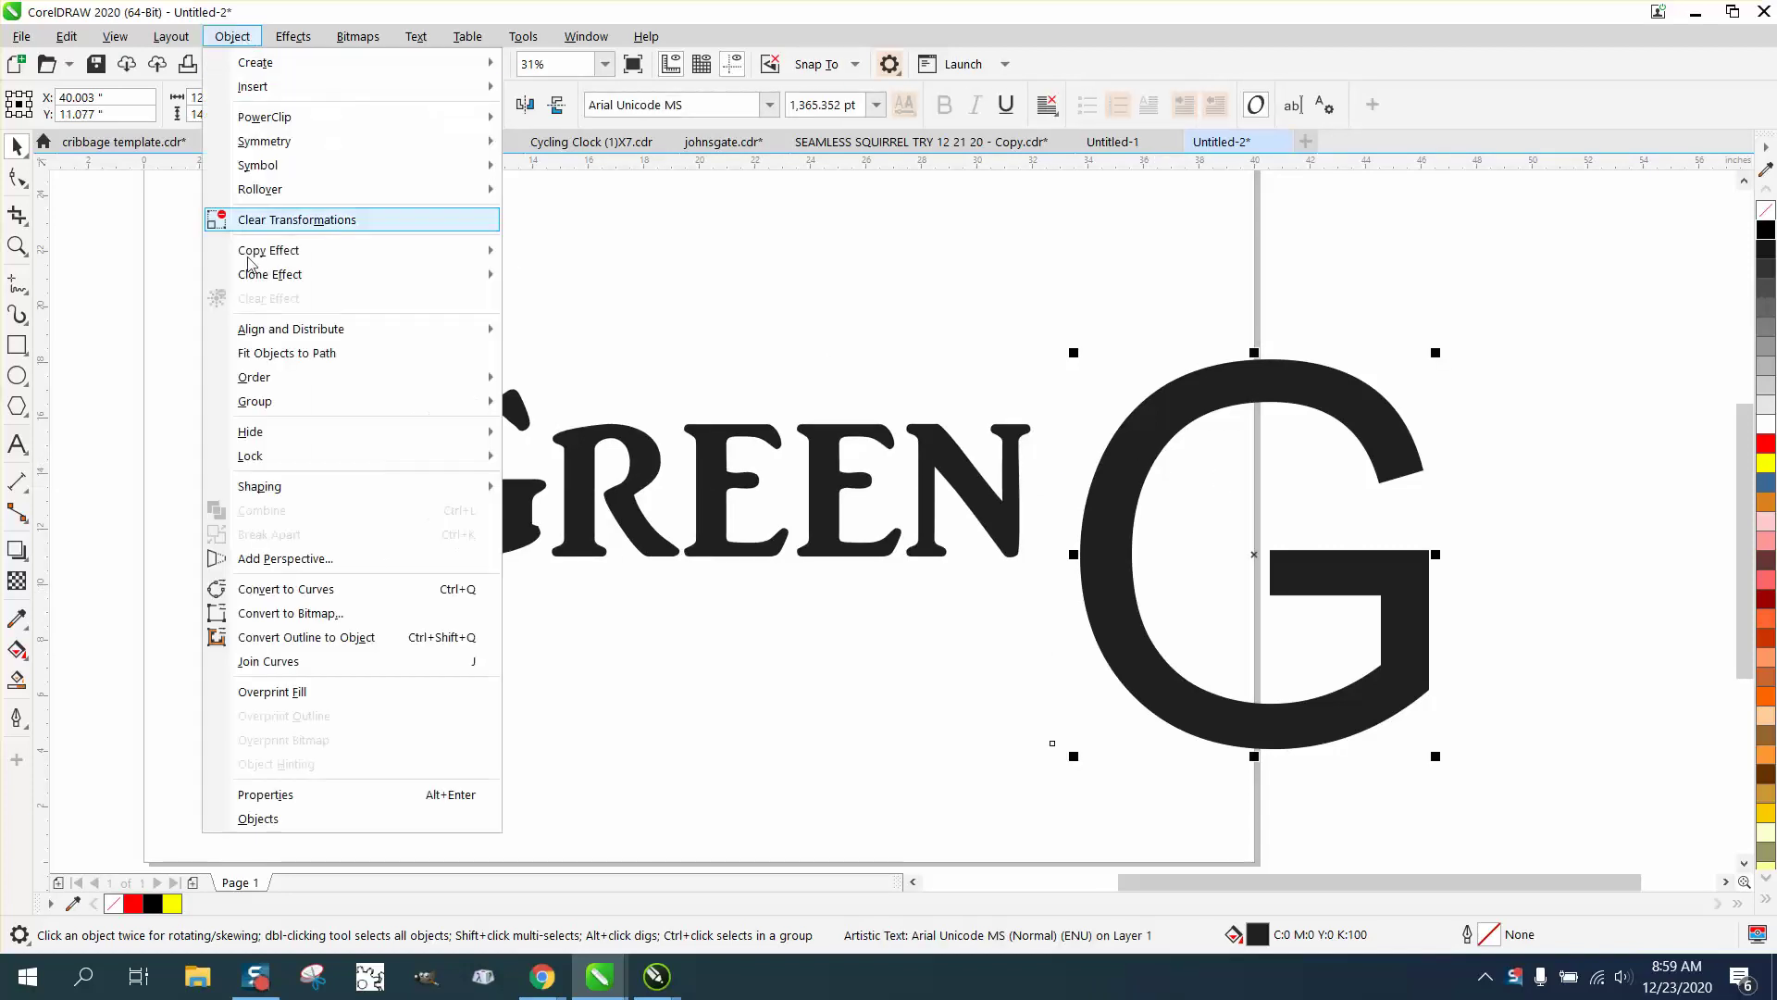
left_click(296, 592)
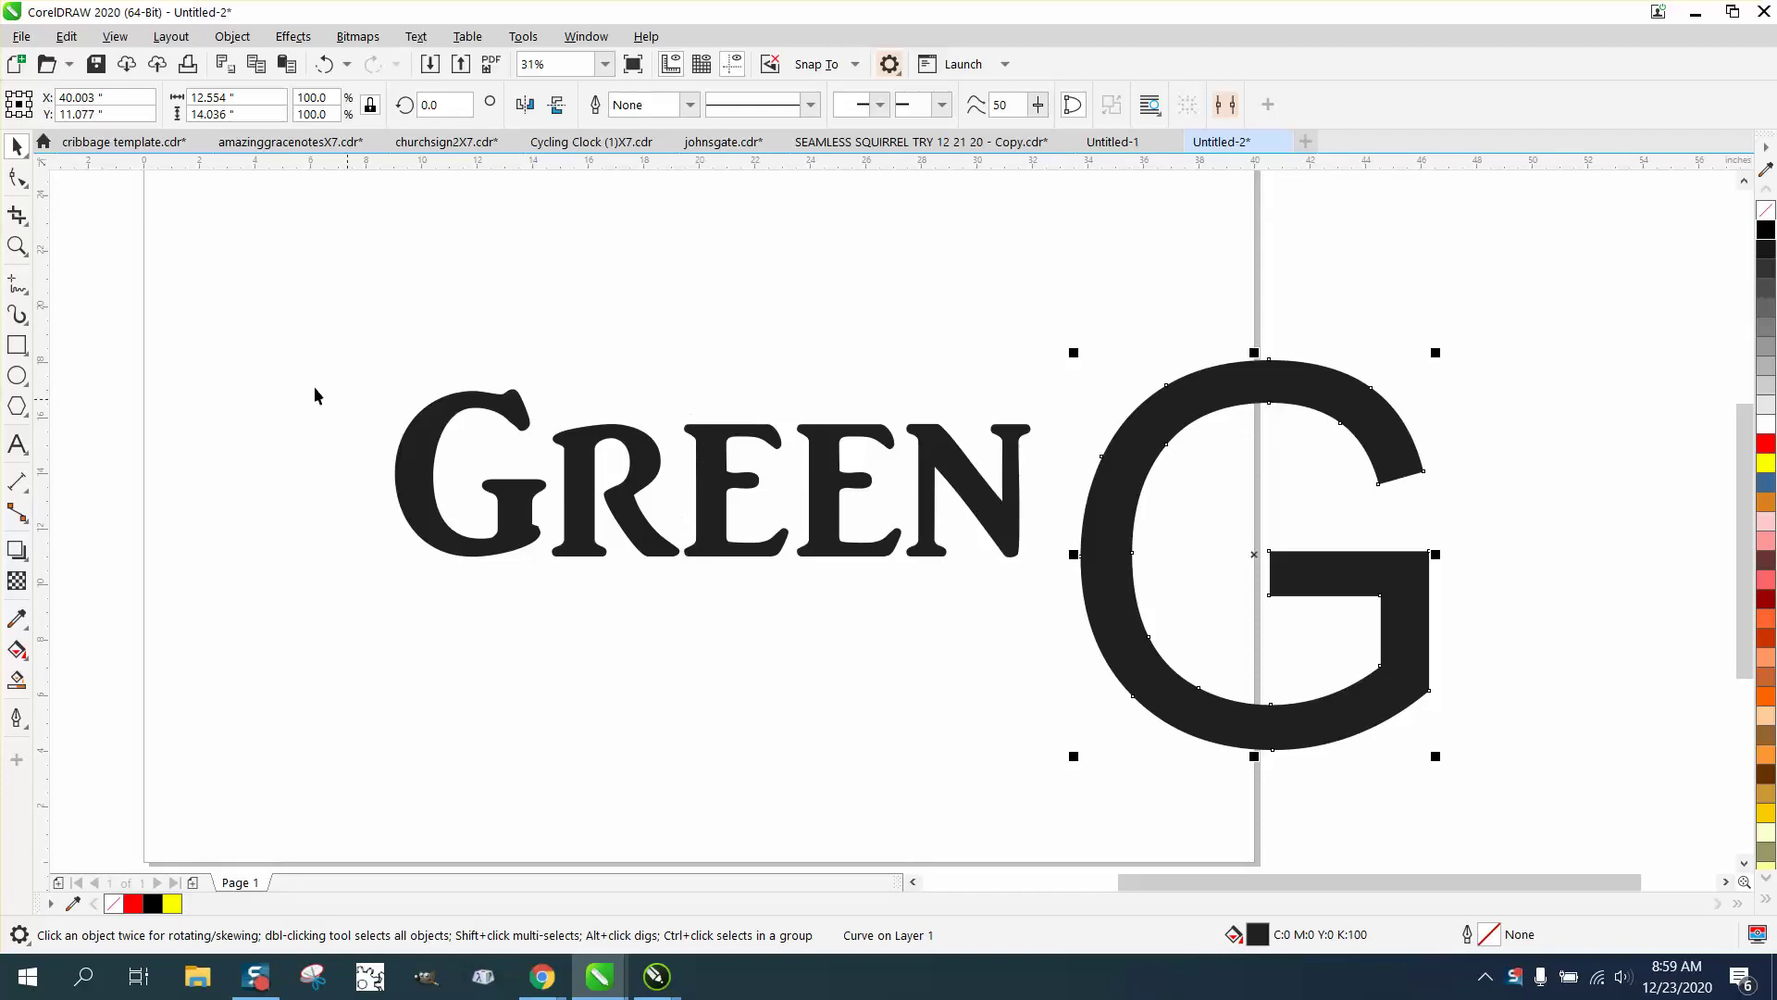
Step: Give the GREEN letters no fill and a black hairline outline
left_click_drag(349, 357, 1140, 659)
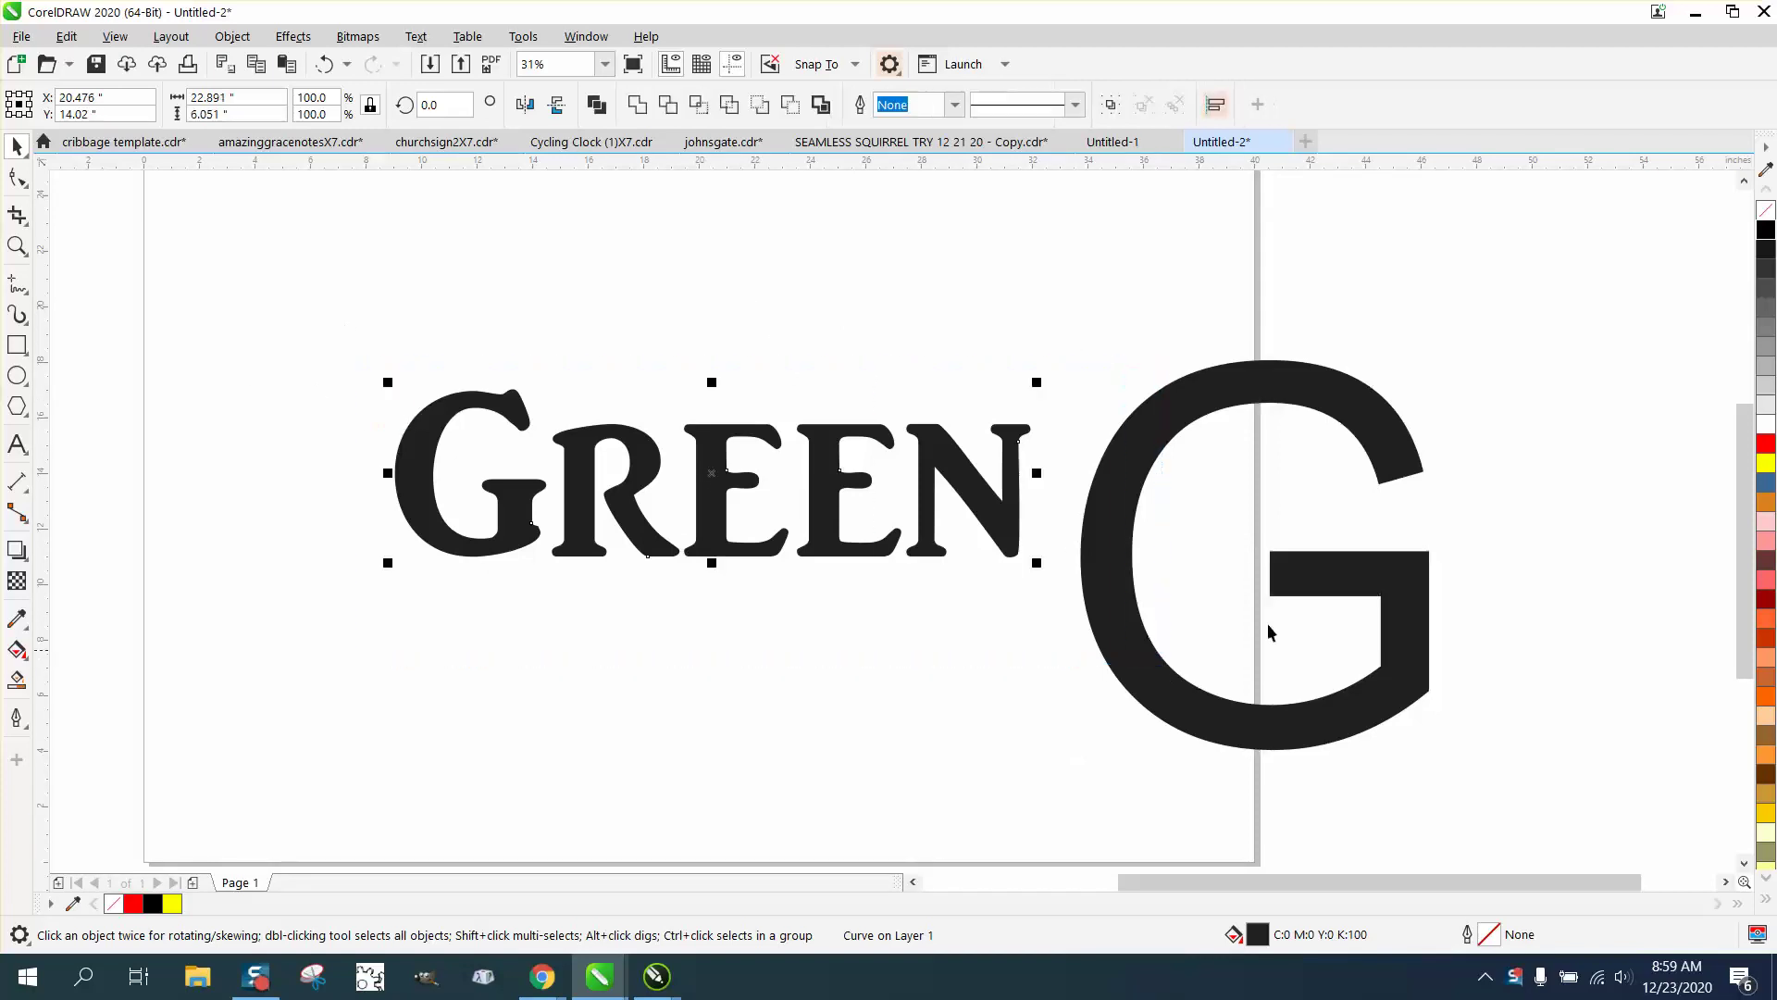
left_click(1766, 210)
right_click(1765, 230)
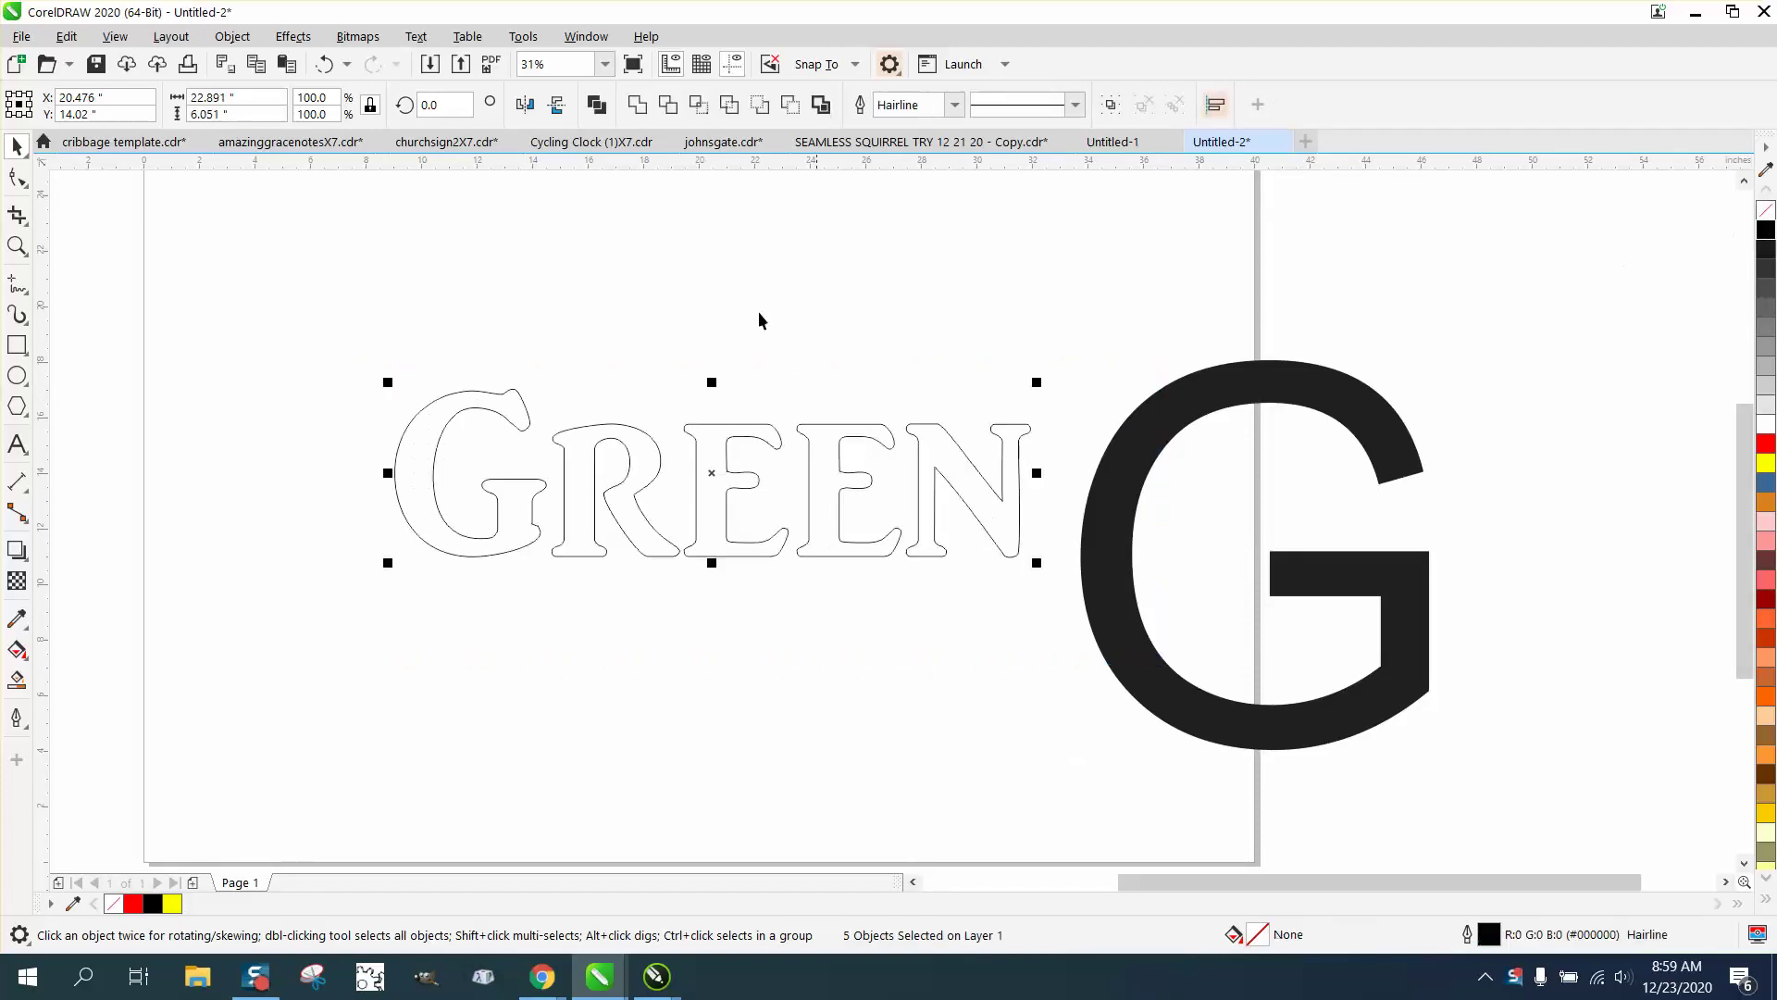
Step: Zoom in on the word and nudge the G two steps right toward the R
left_click_drag(291, 344, 1177, 722)
left_click(30, 249)
left_click(65, 245)
left_click_drag(289, 317, 1212, 702)
left_click(19, 145)
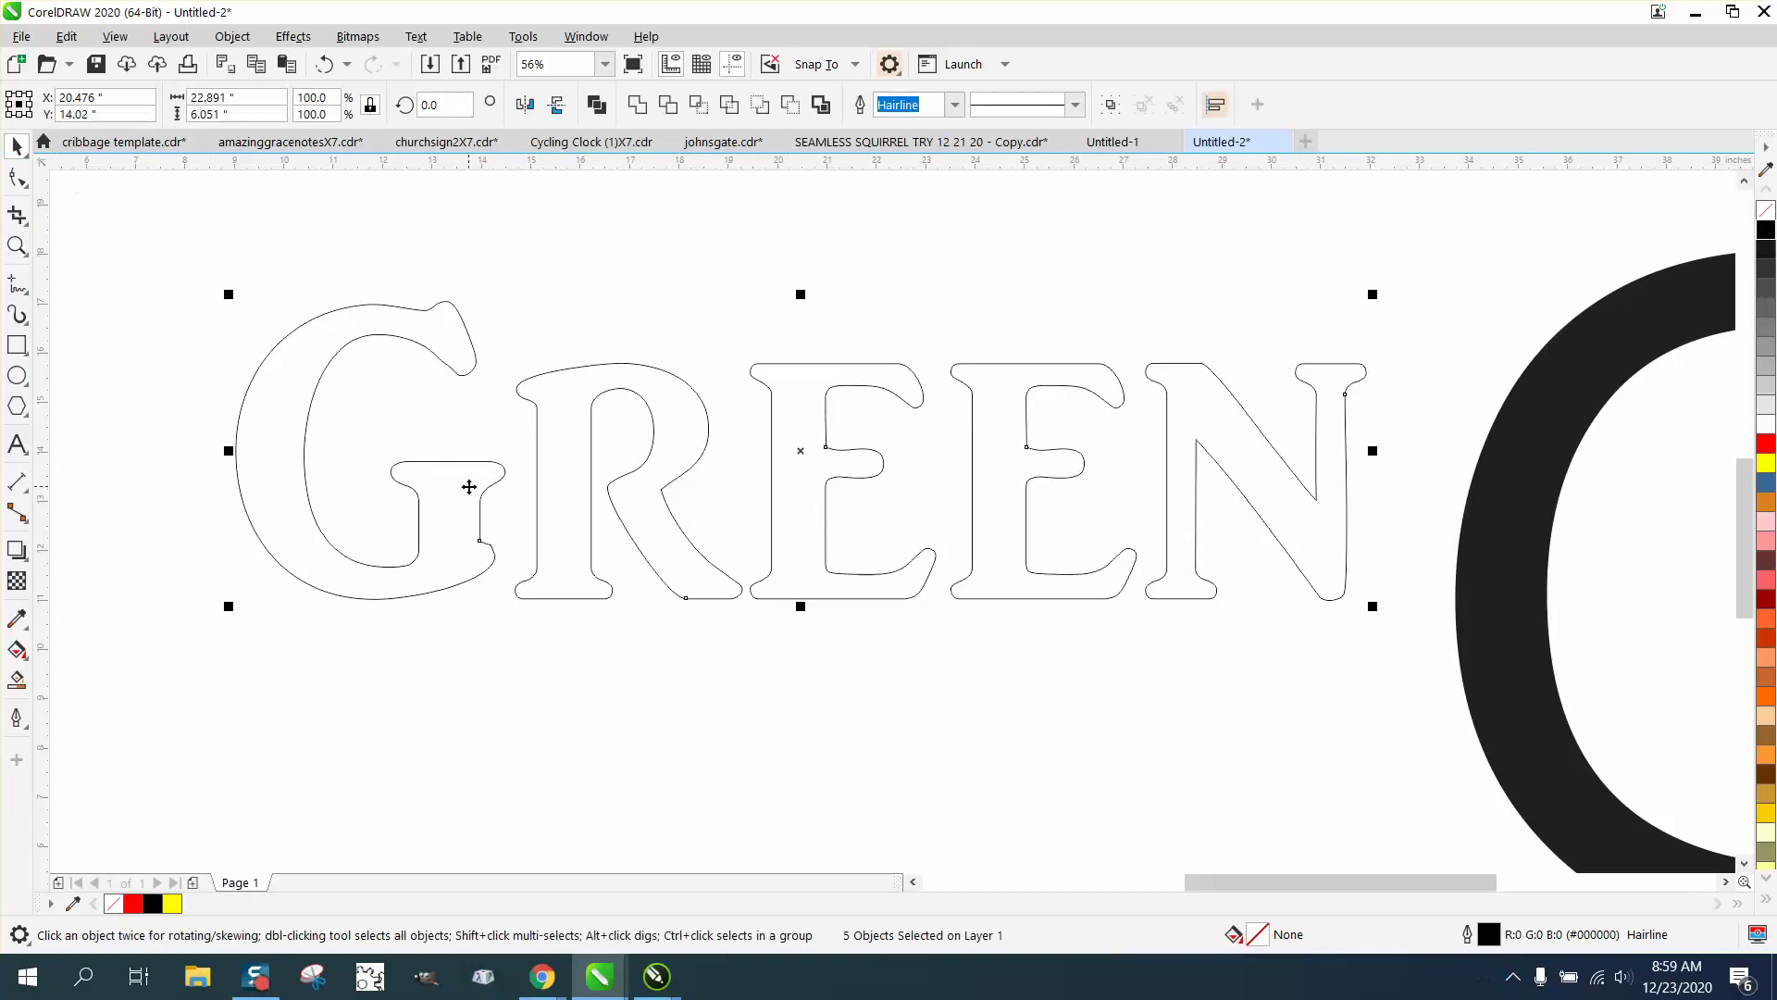
left_click(474, 400)
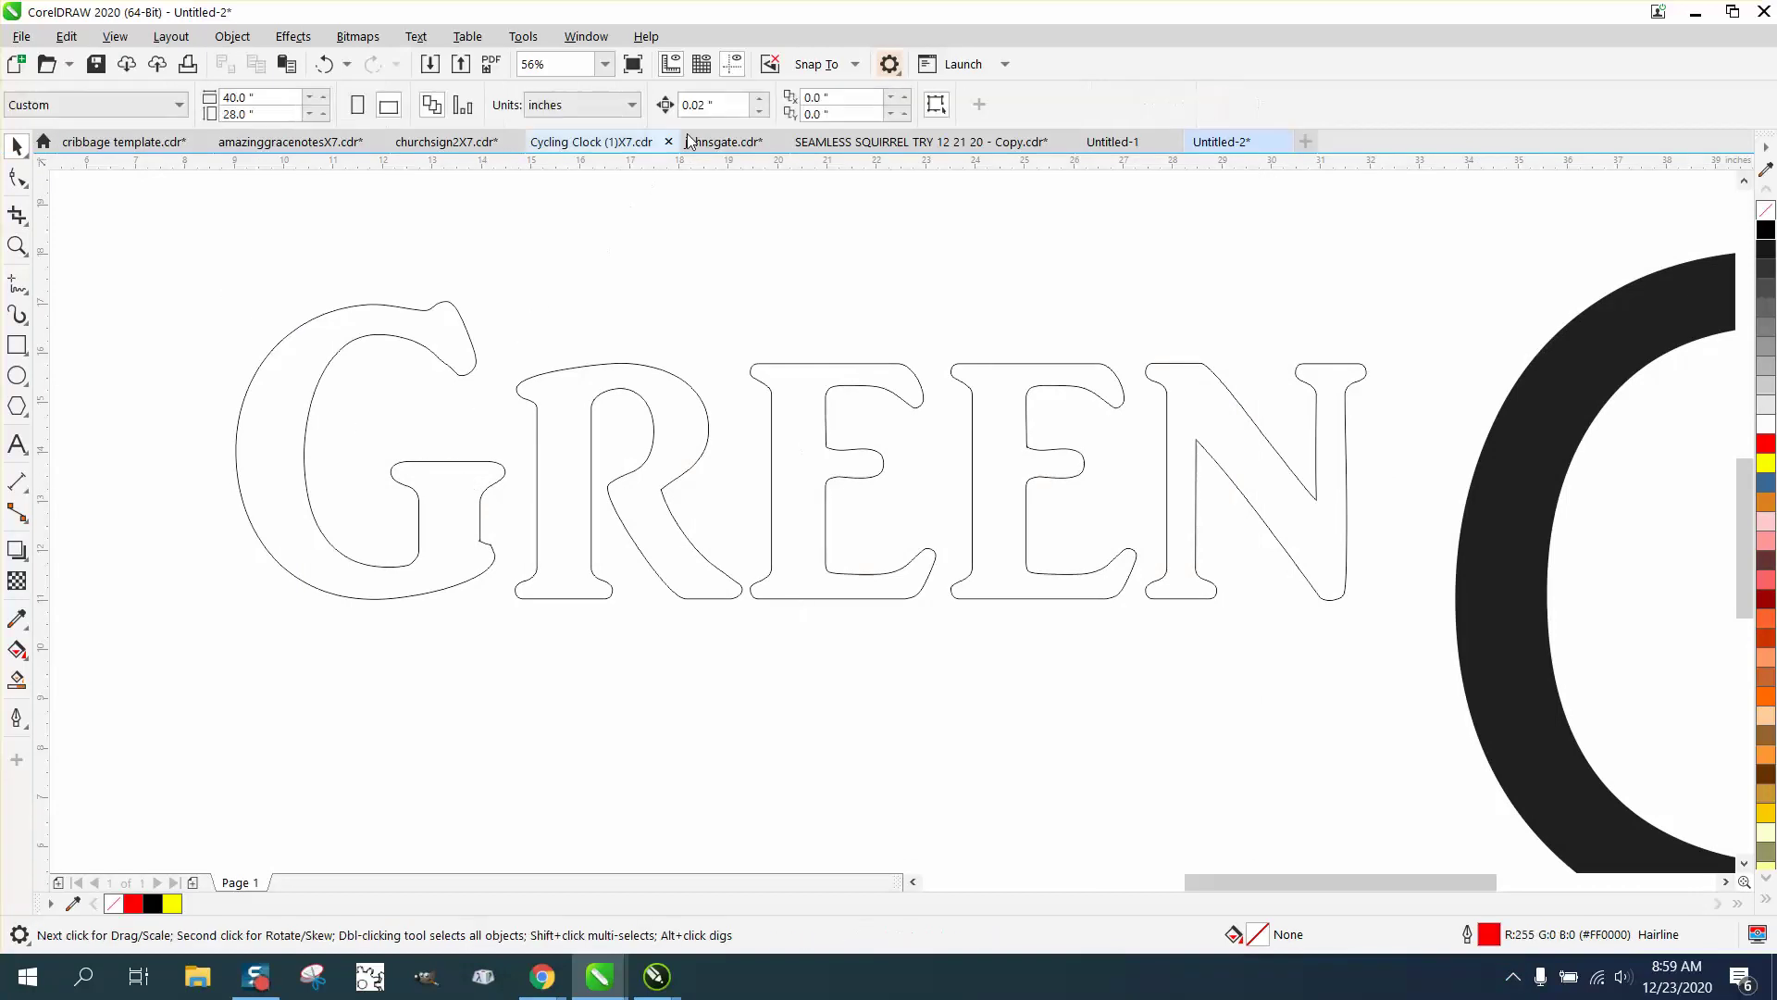
left_click(466, 330)
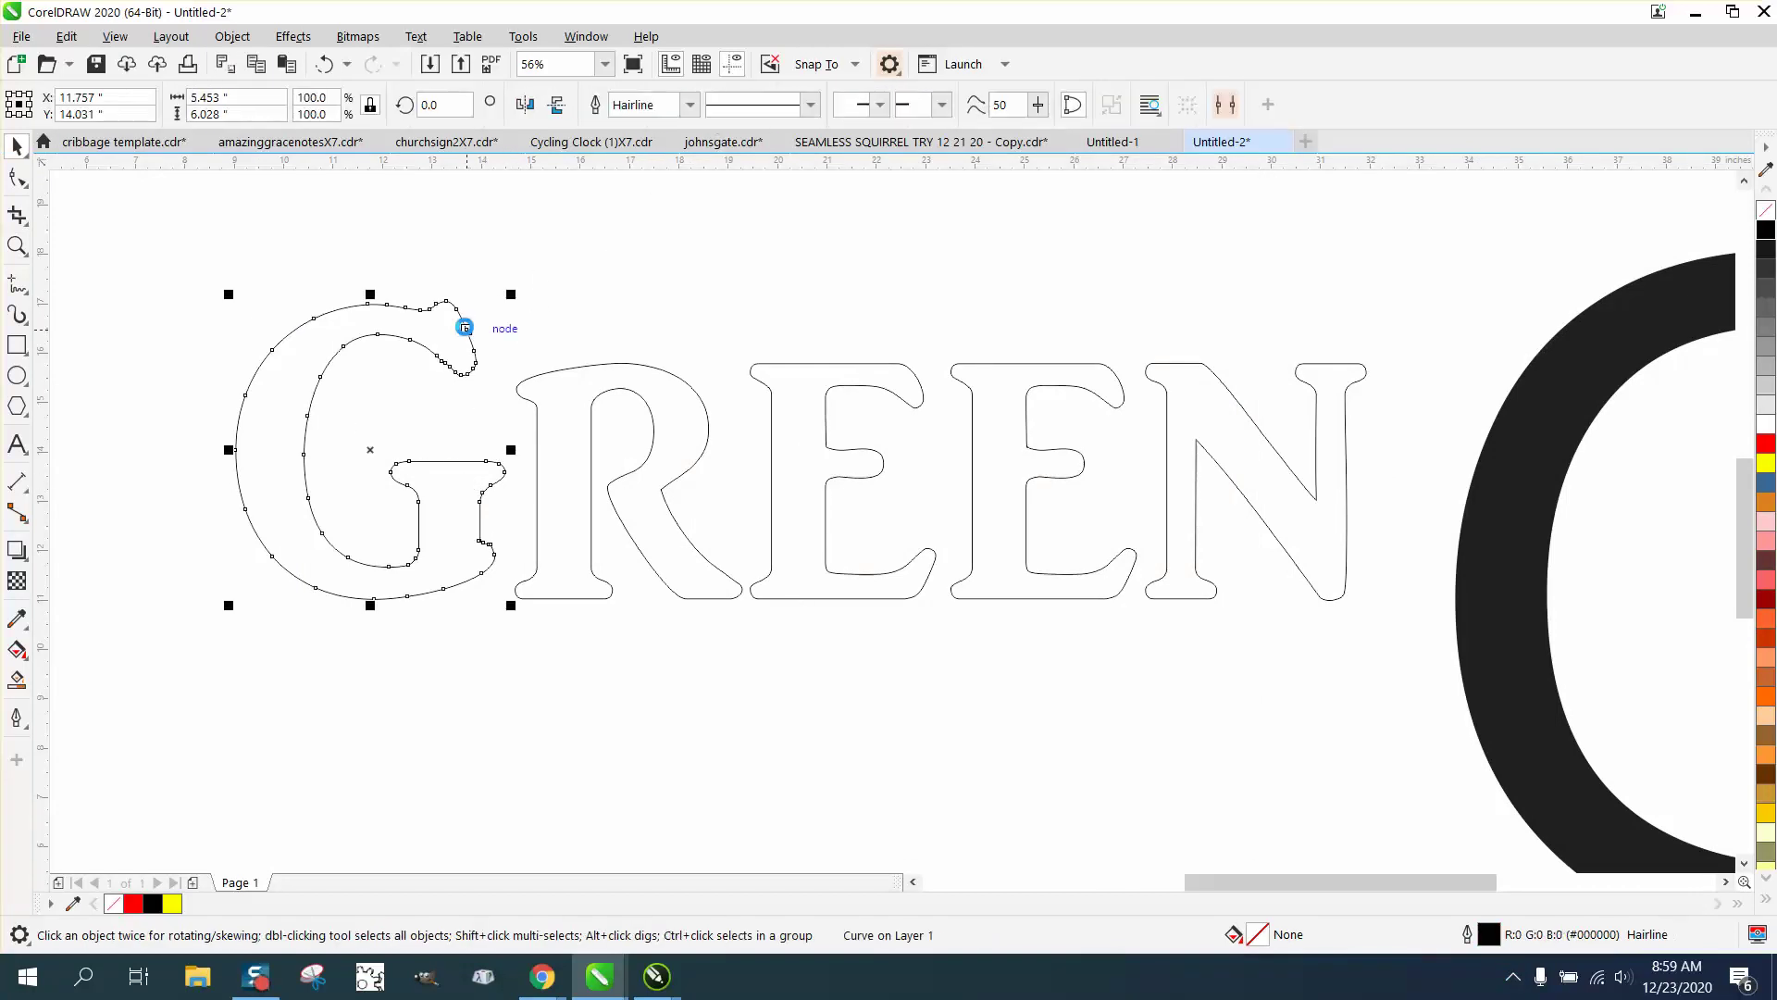
key("Right")
key("Right")
key("Right")
key("Right")
key("Right")
key("Right")
key("Right")
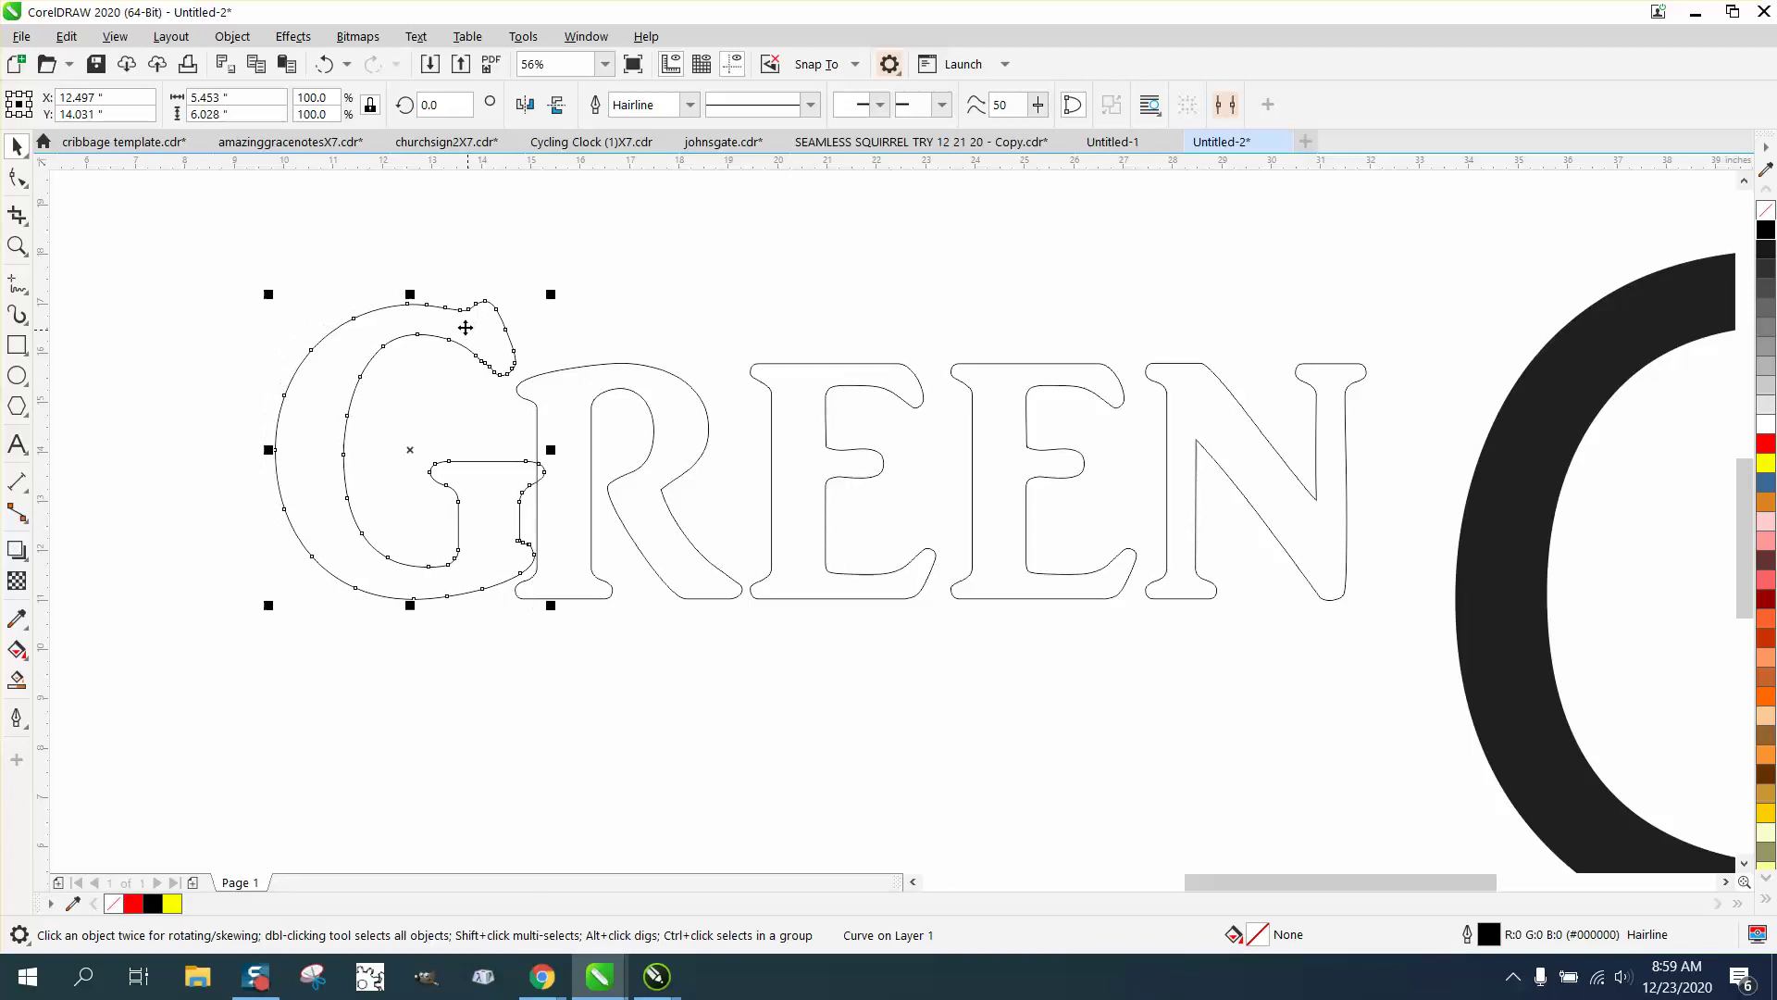
key("Right")
Step: Nudge the first E left against the R and the second E left onto the first E
left_click(816, 466)
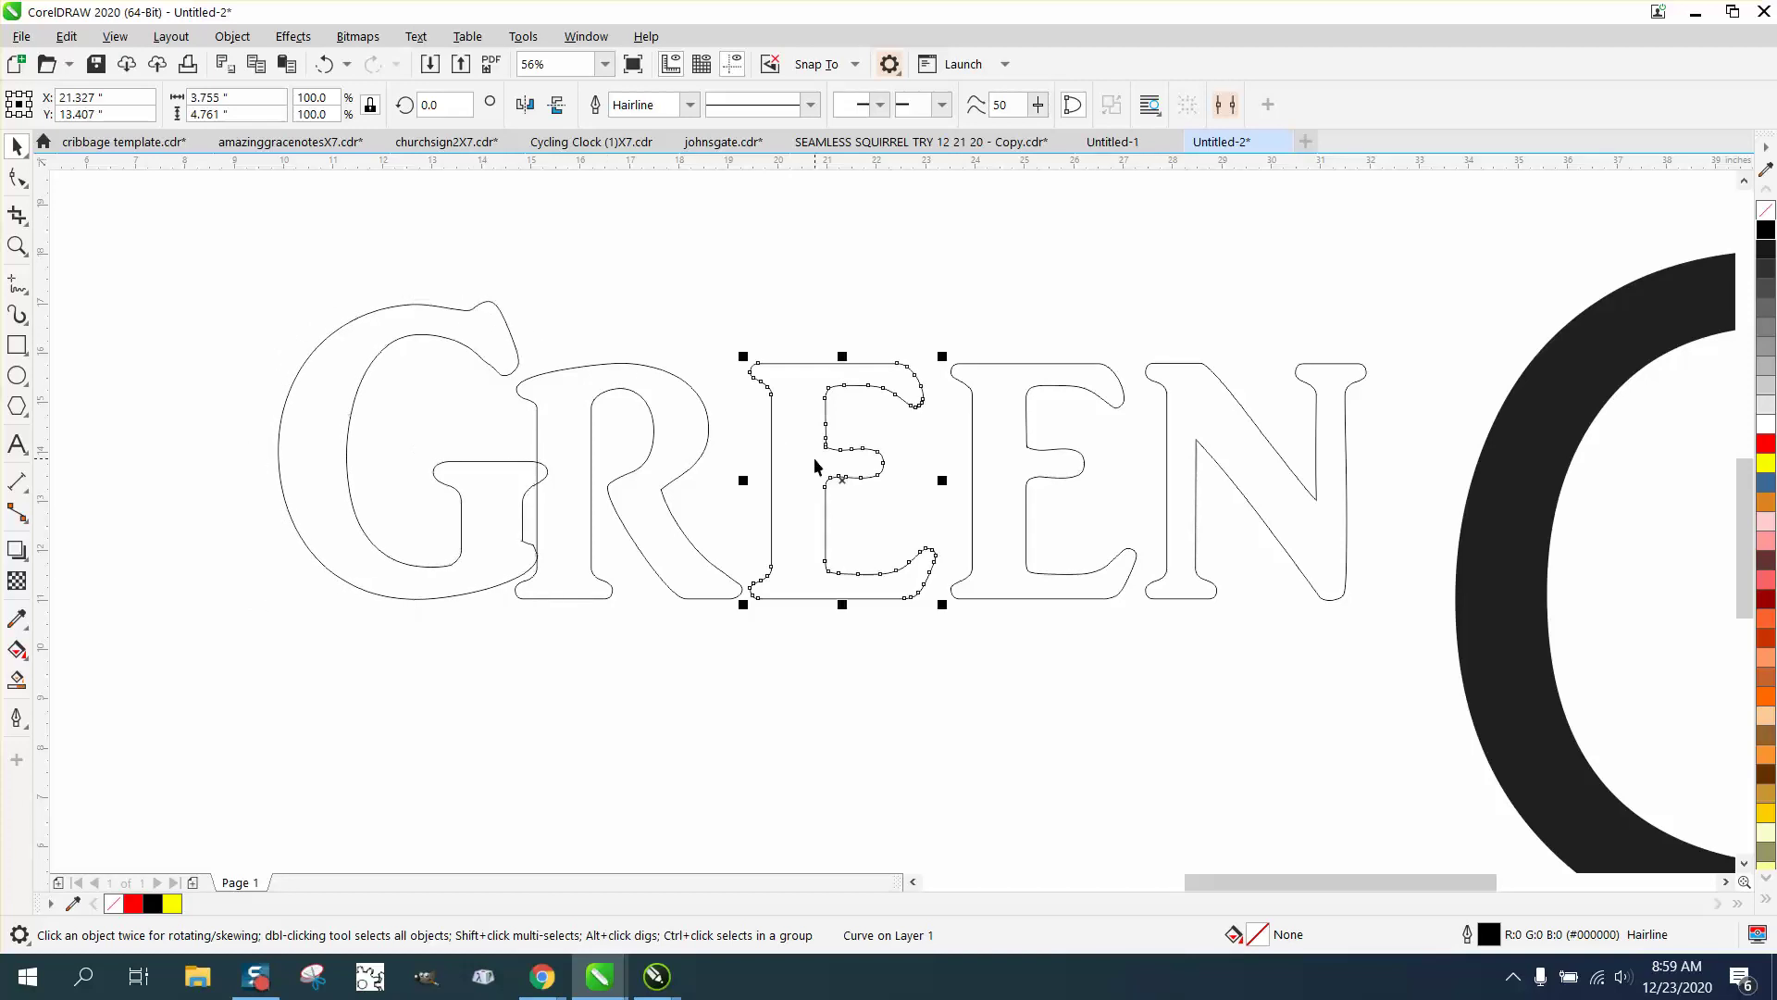
key("Left")
key("Left")
key("Left")
key("Left")
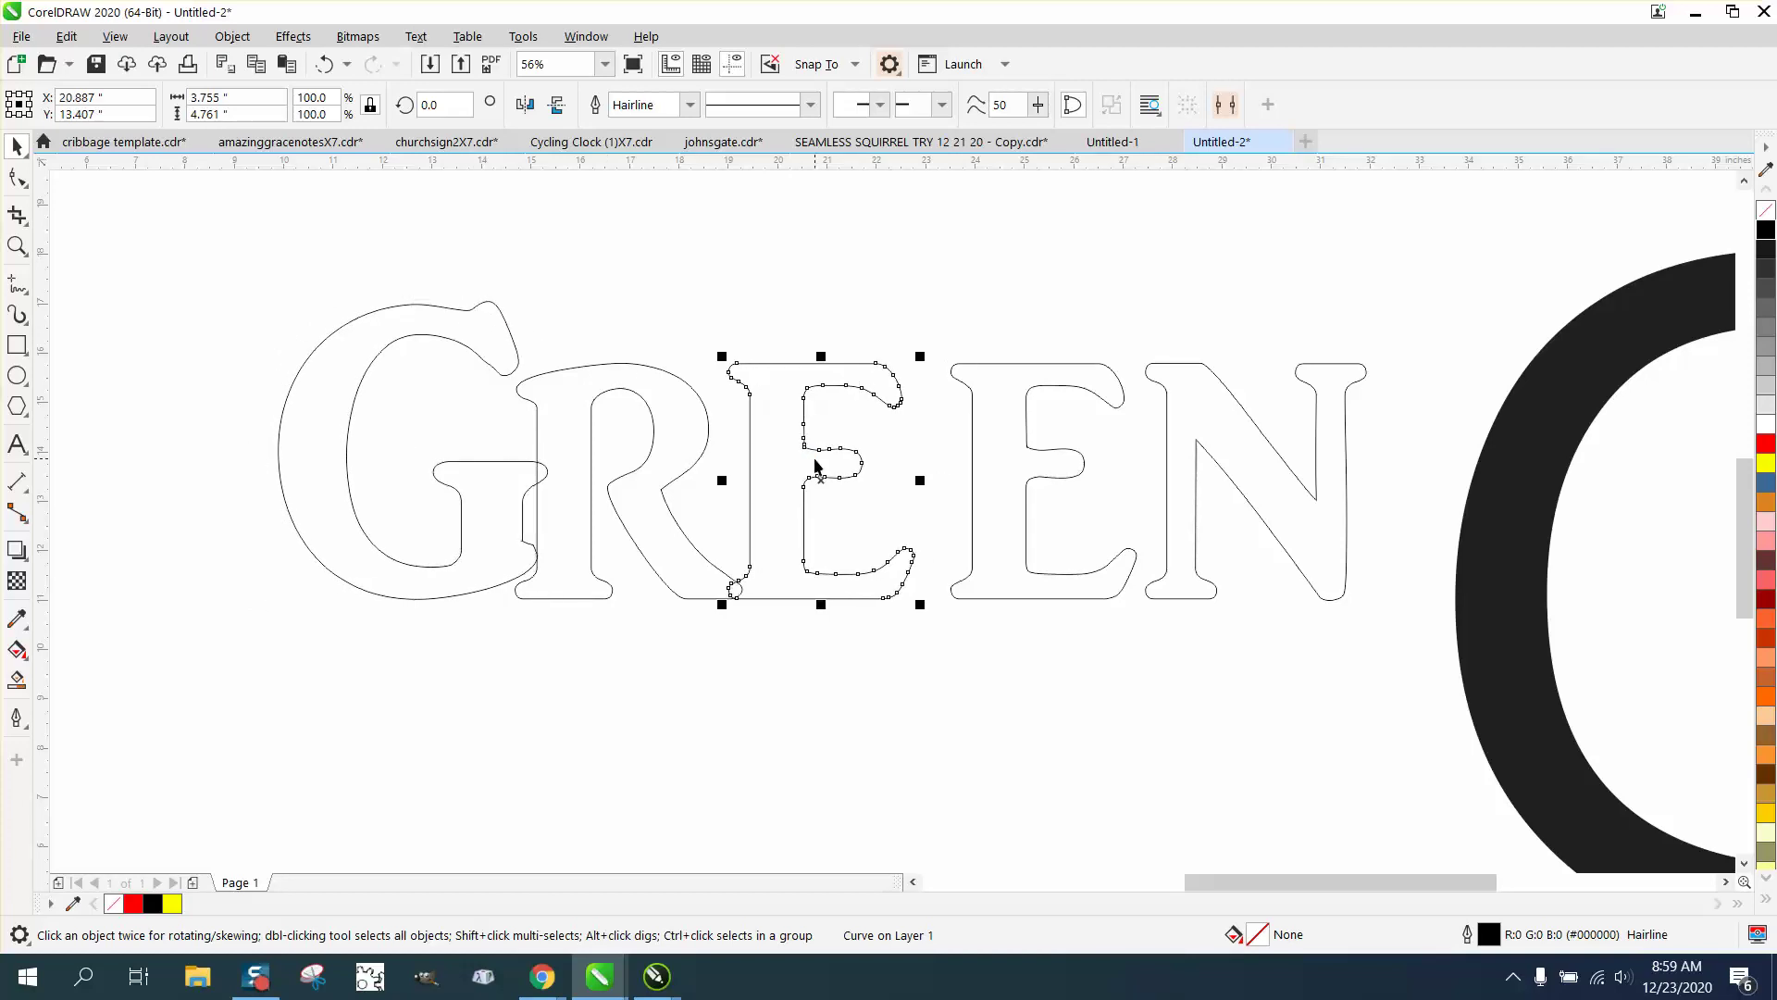
left_click(999, 495)
key("Left")
key("Left")
key("Left")
key("Left")
key("Left")
key("Left")
key("Left")
key("Left")
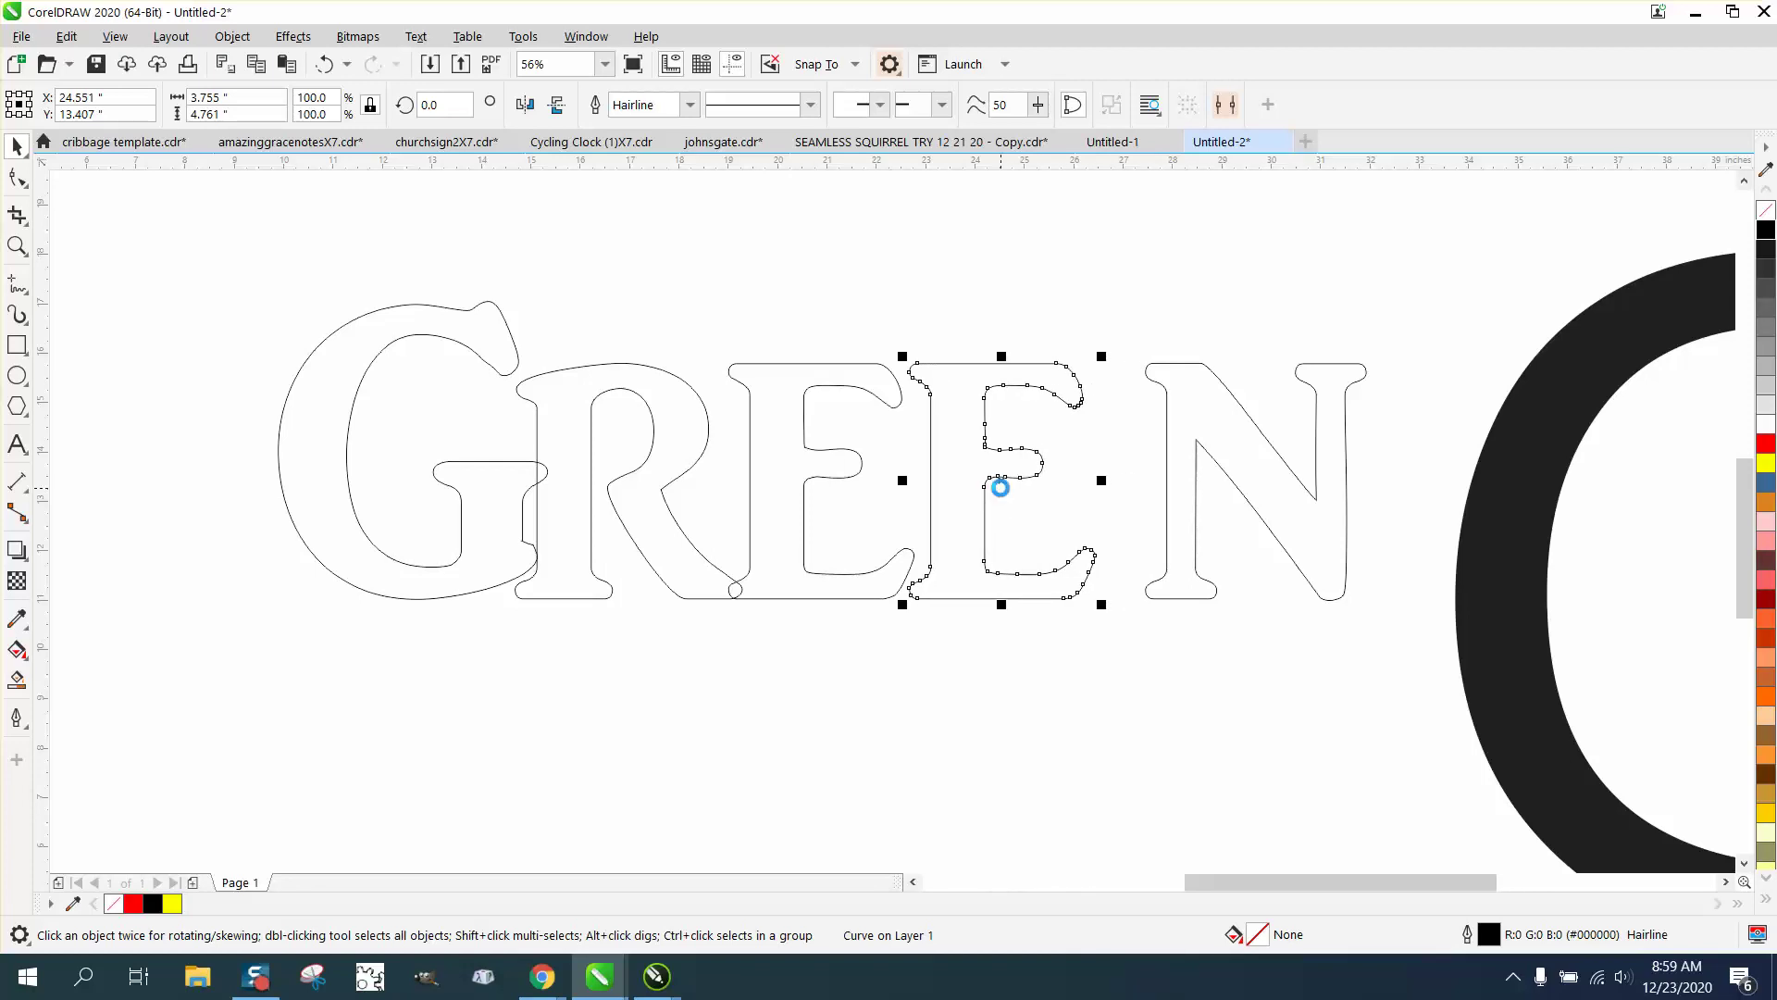
key("Left")
key("Left")
key("Left")
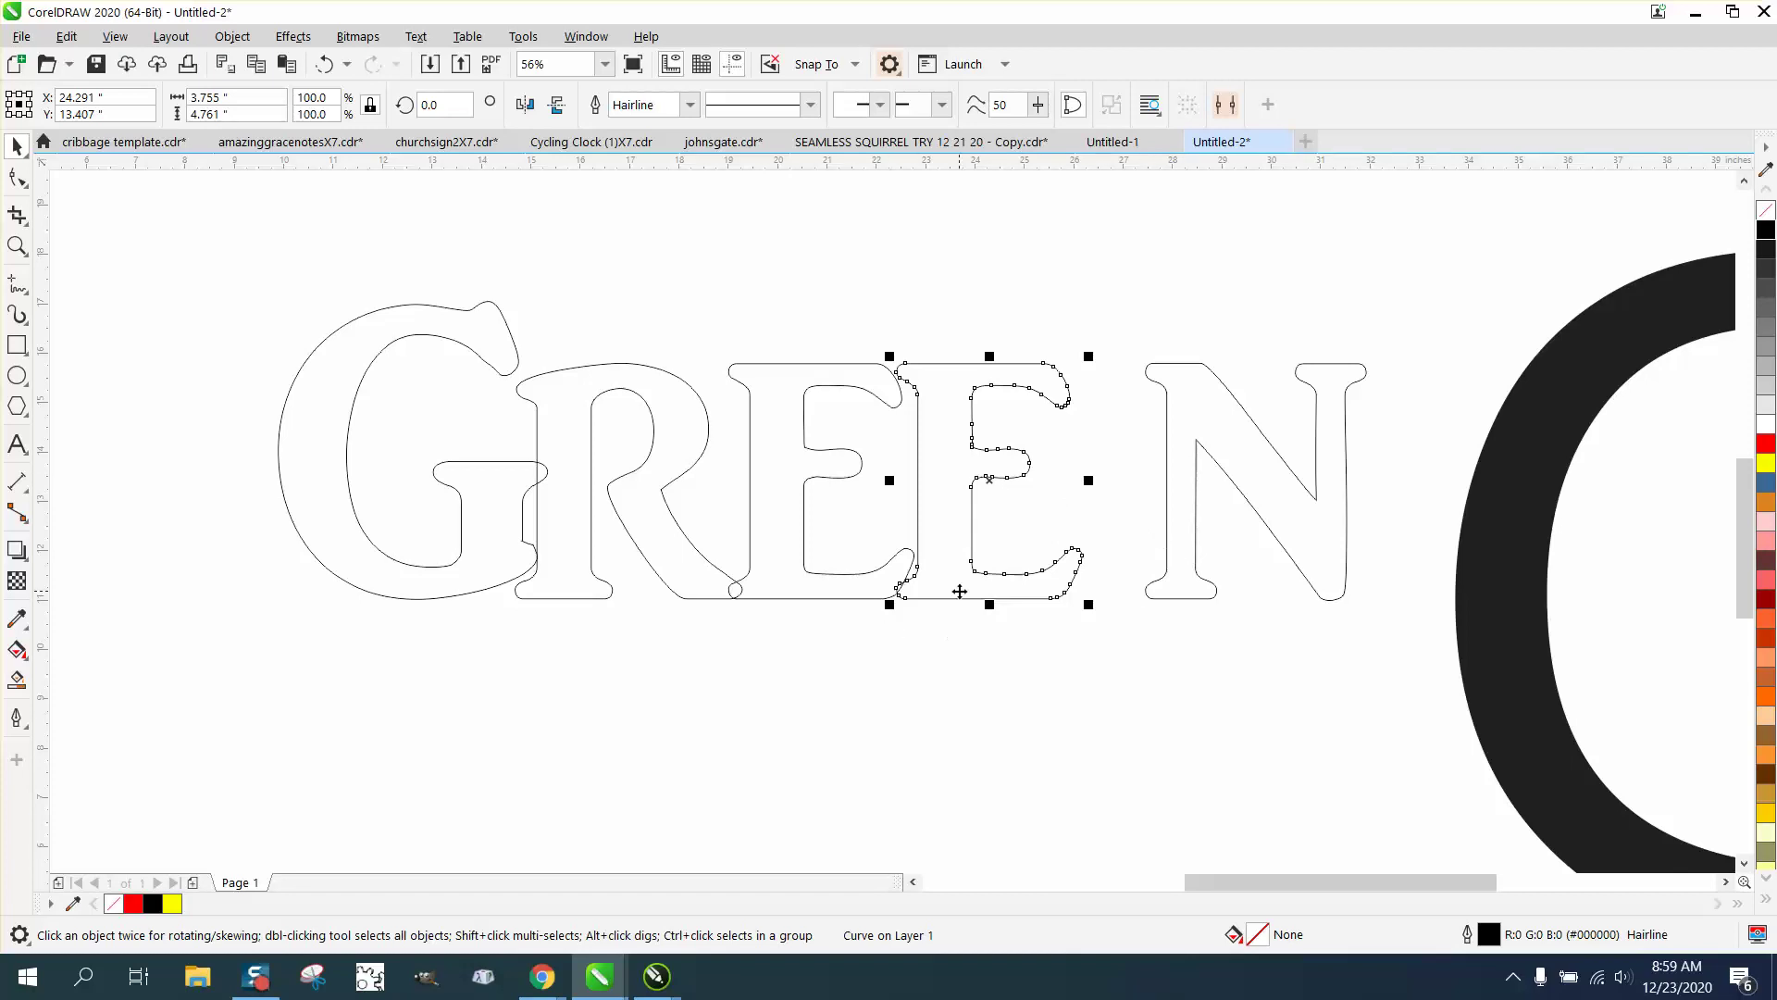
key("Right")
key("Right")
key("Right")
key("Right")
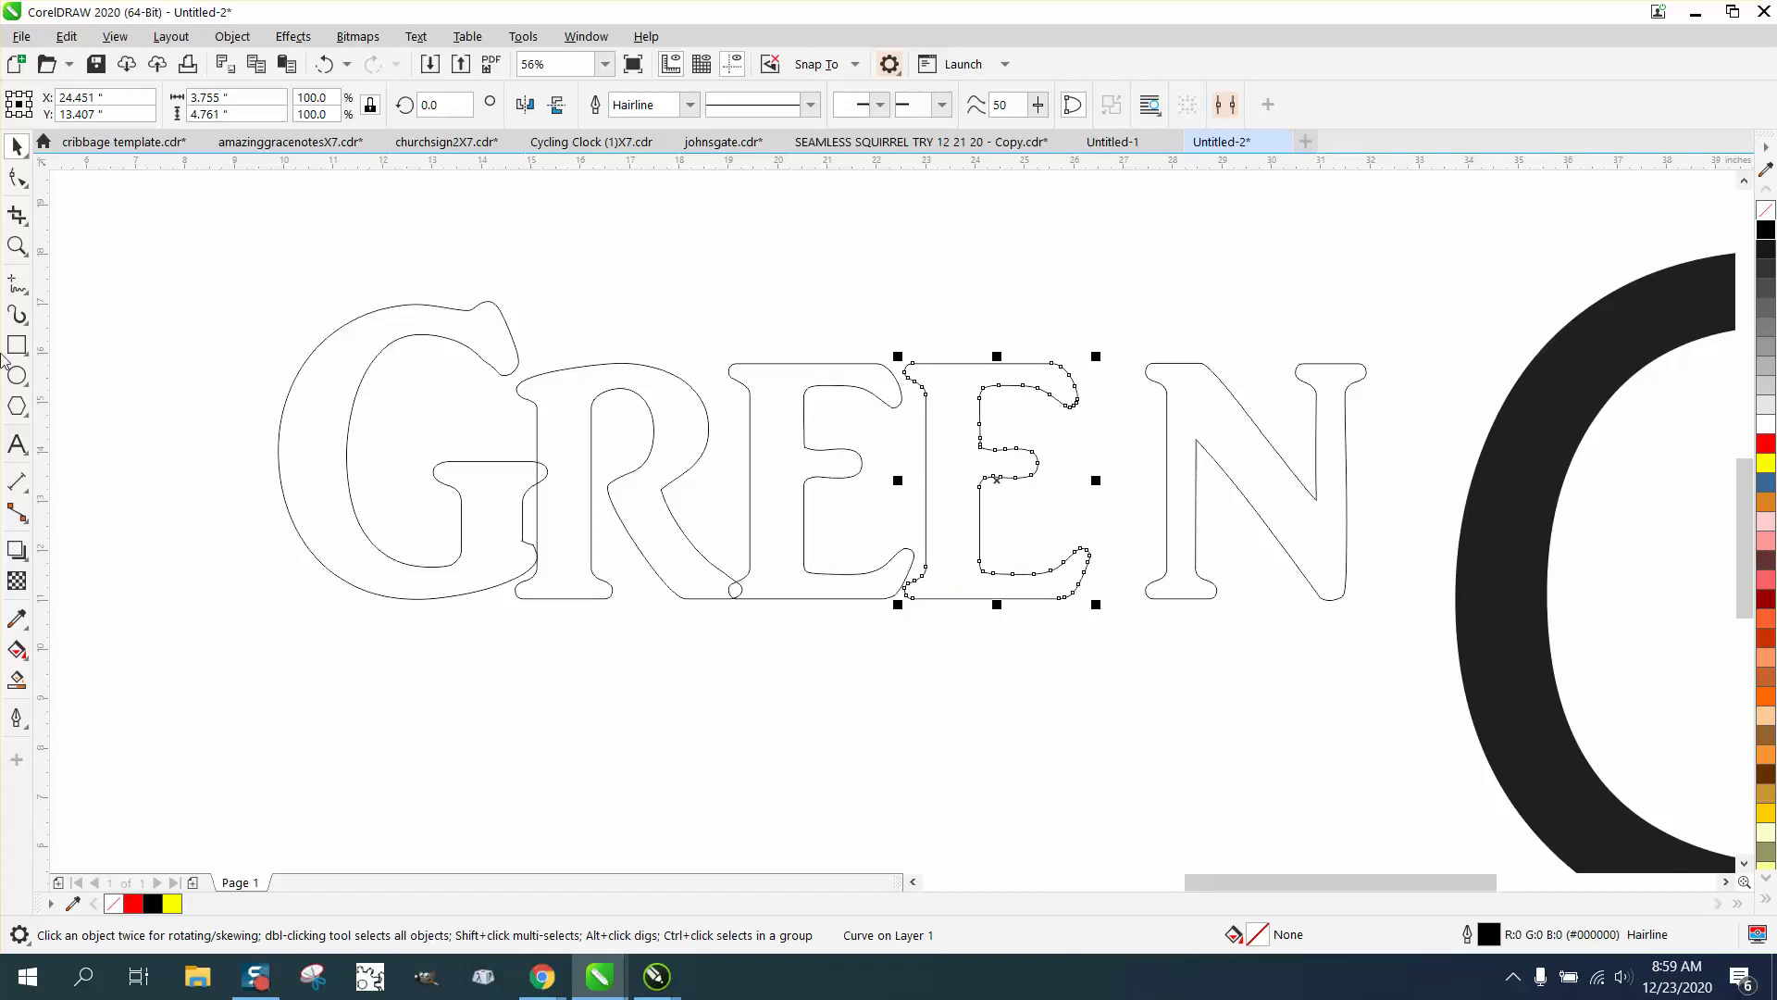
Step: Zoom in on the second E's bottom and select its lower-left nodes
left_click(16, 246)
left_click_drag(865, 527, 1083, 682)
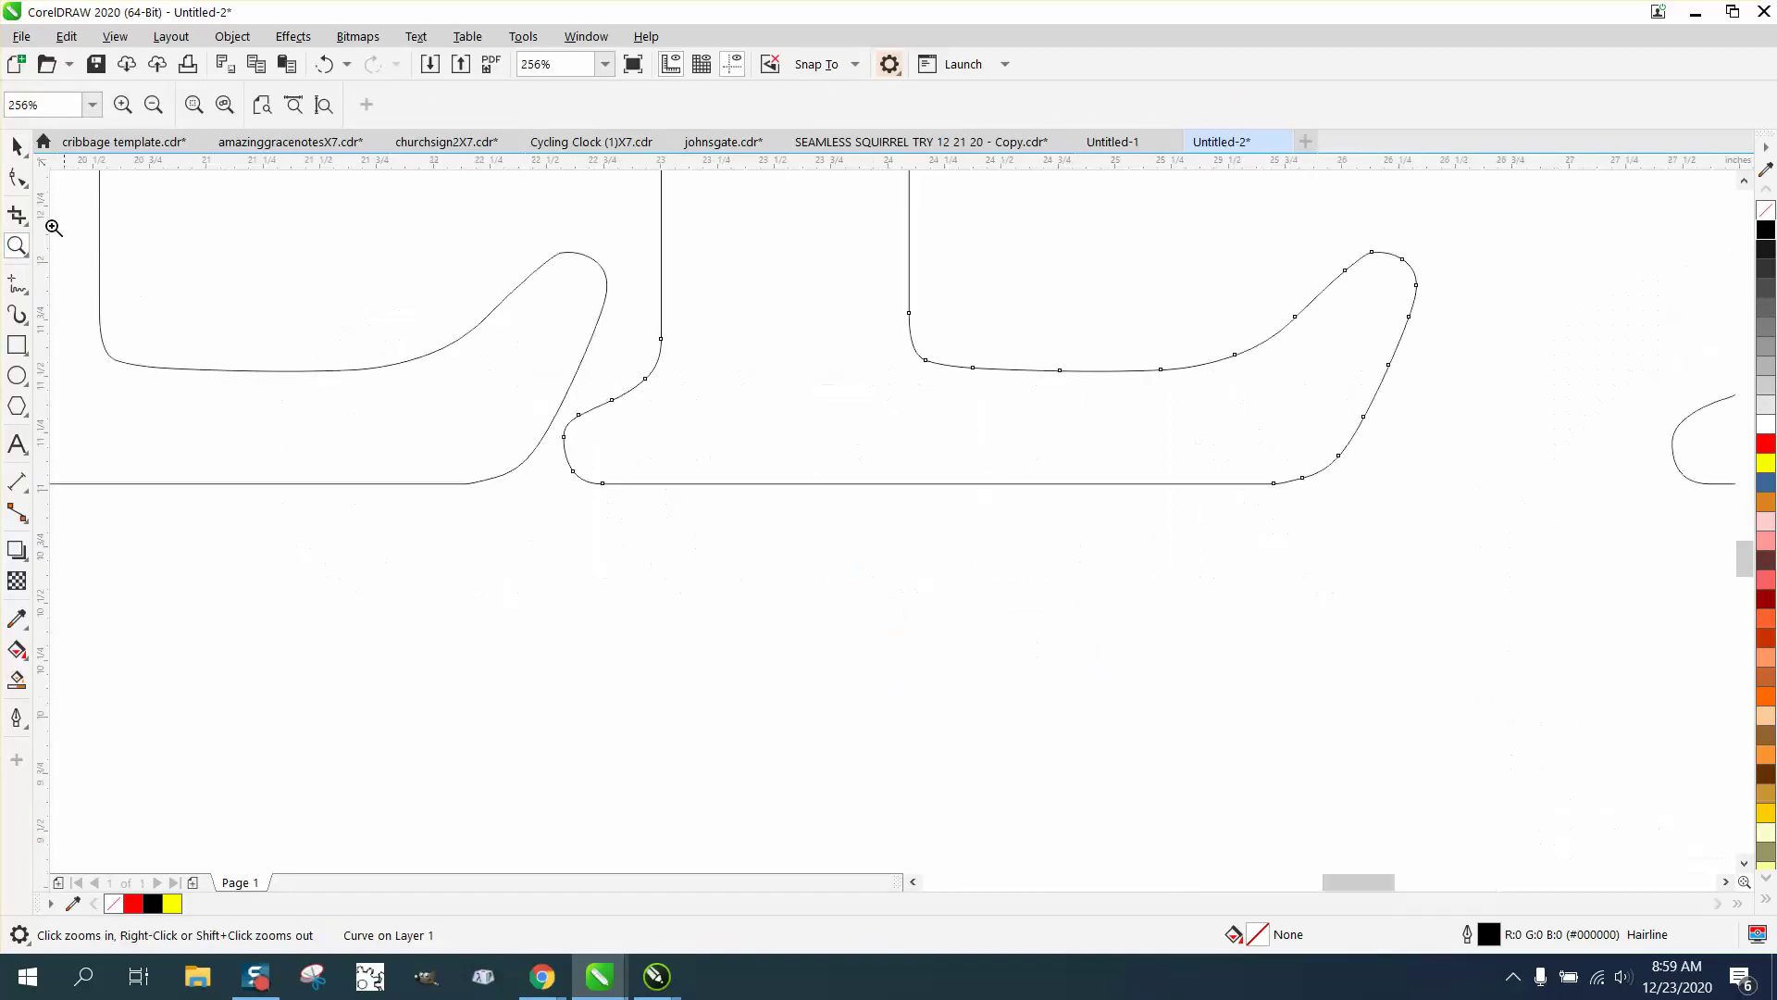
left_click(17, 177)
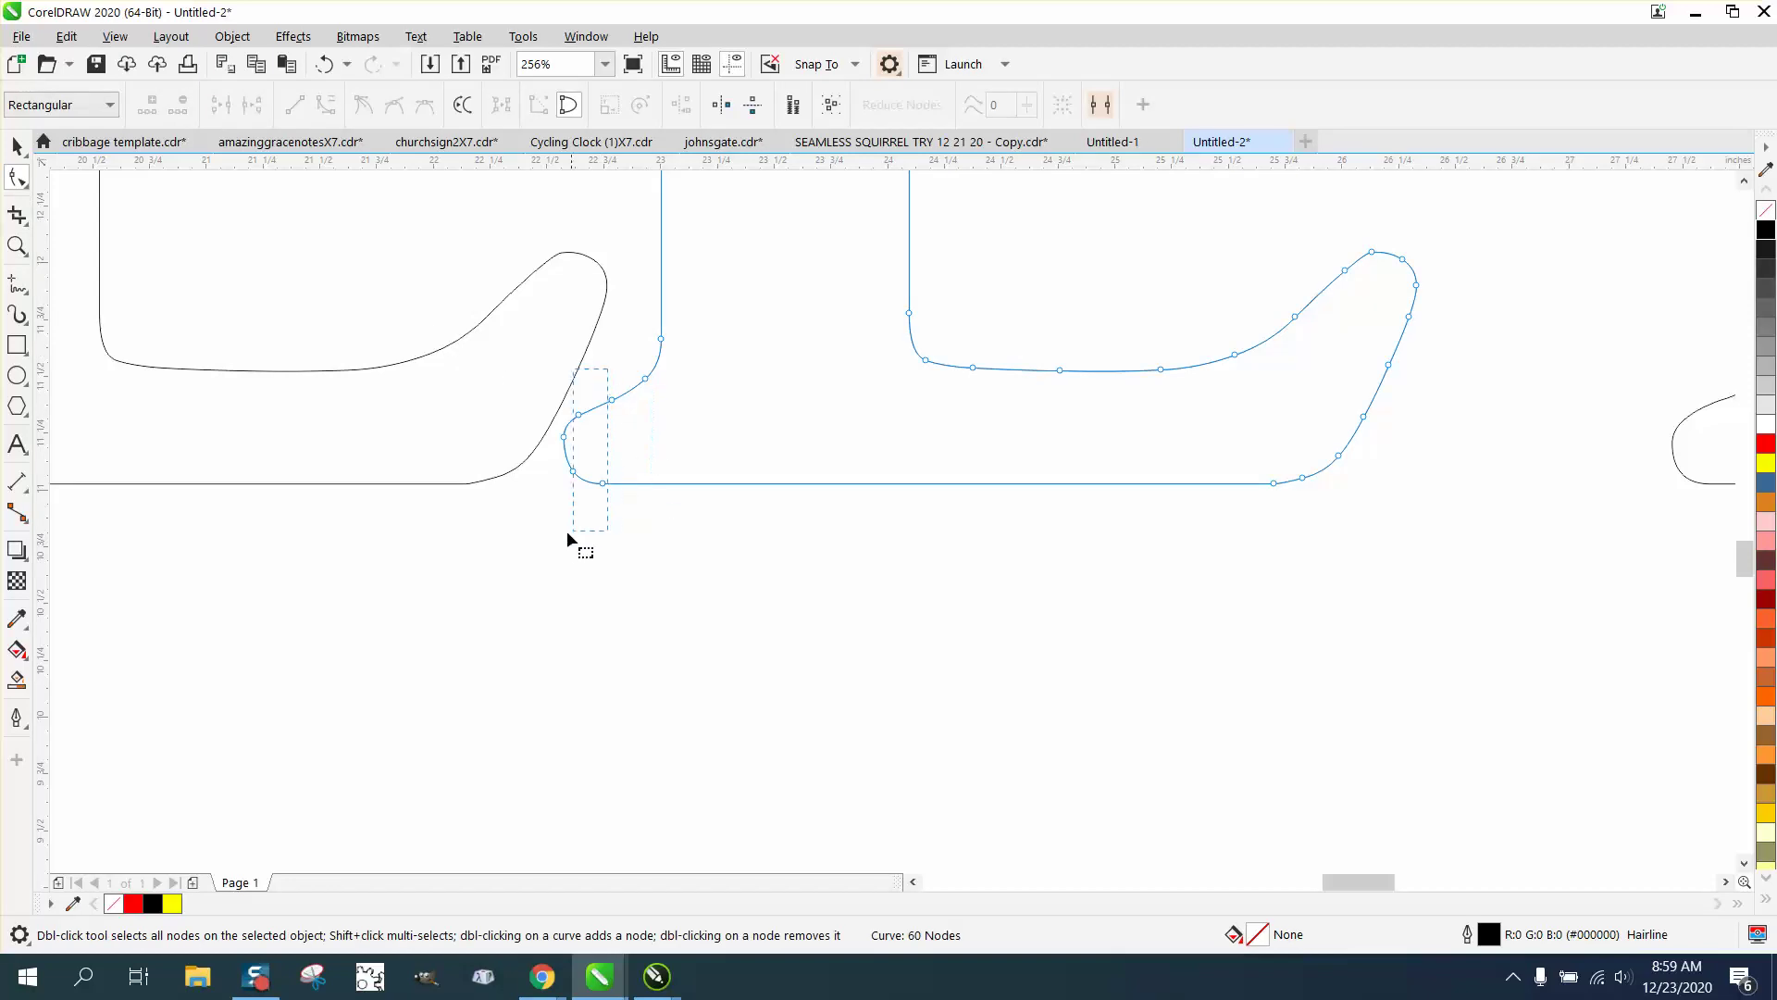
left_click_drag(567, 530, 448, 479)
scroll(563, 523, "down", 3)
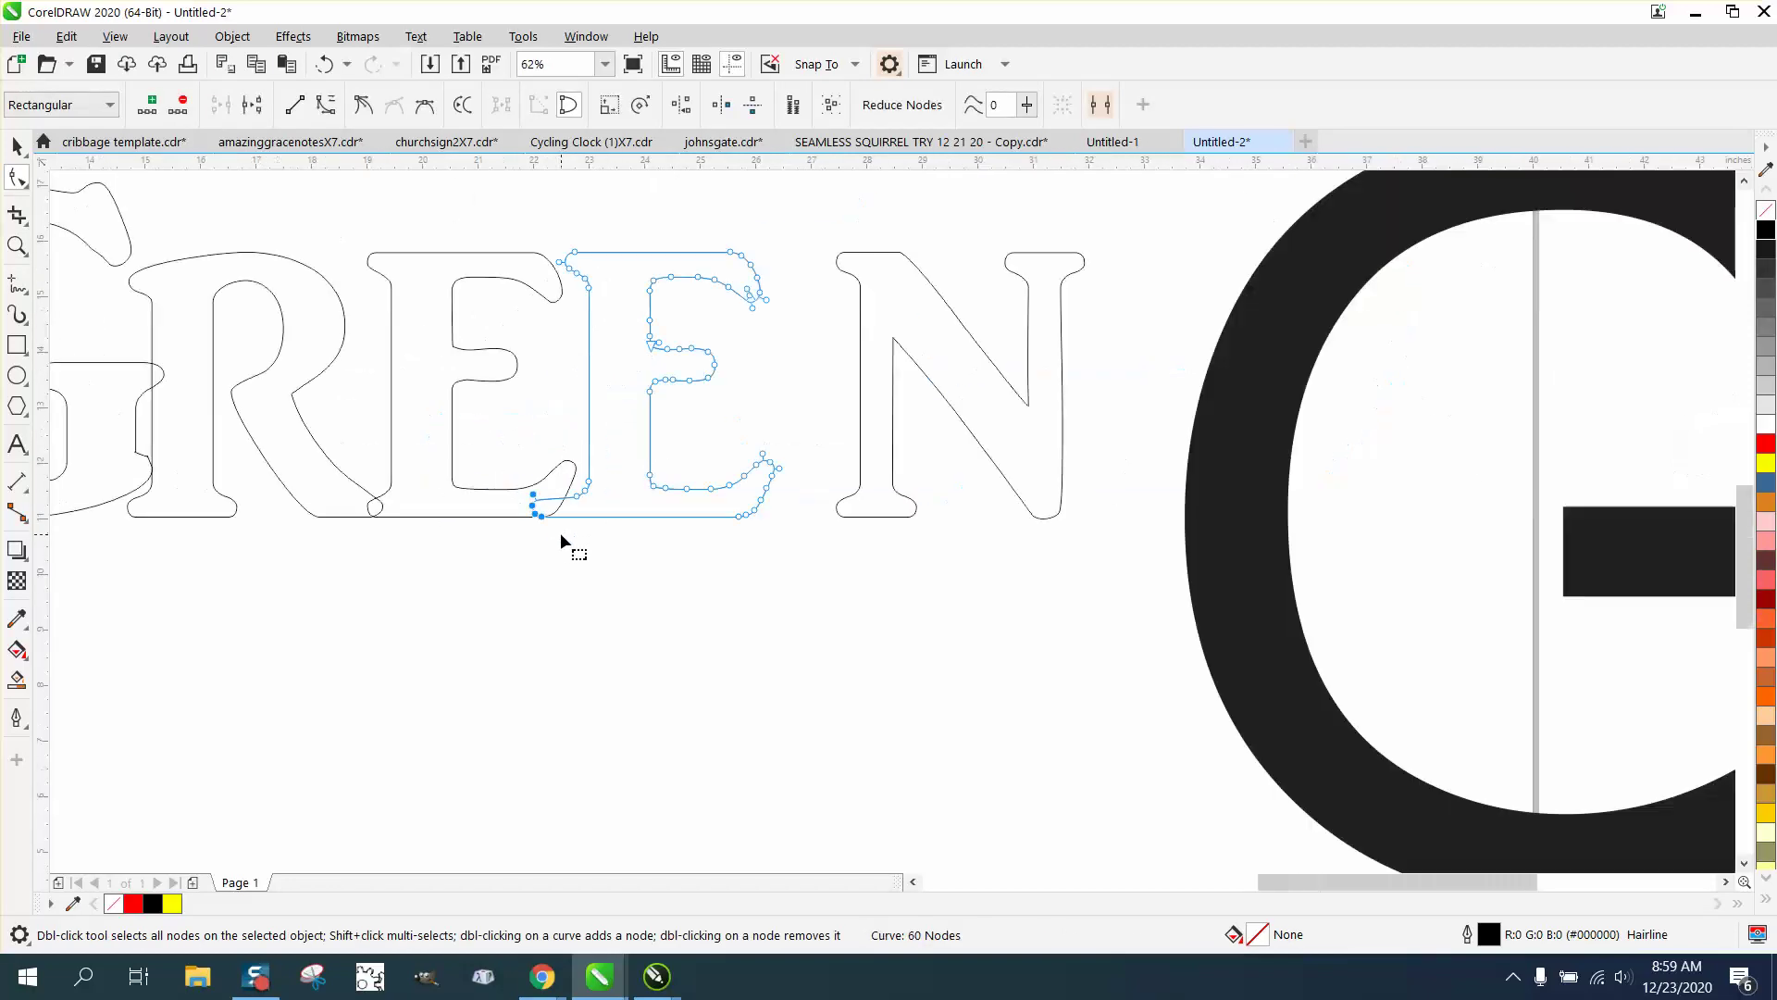
Step: Nudge the N two steps left toward the second E
left_click(17, 145)
left_click(918, 374)
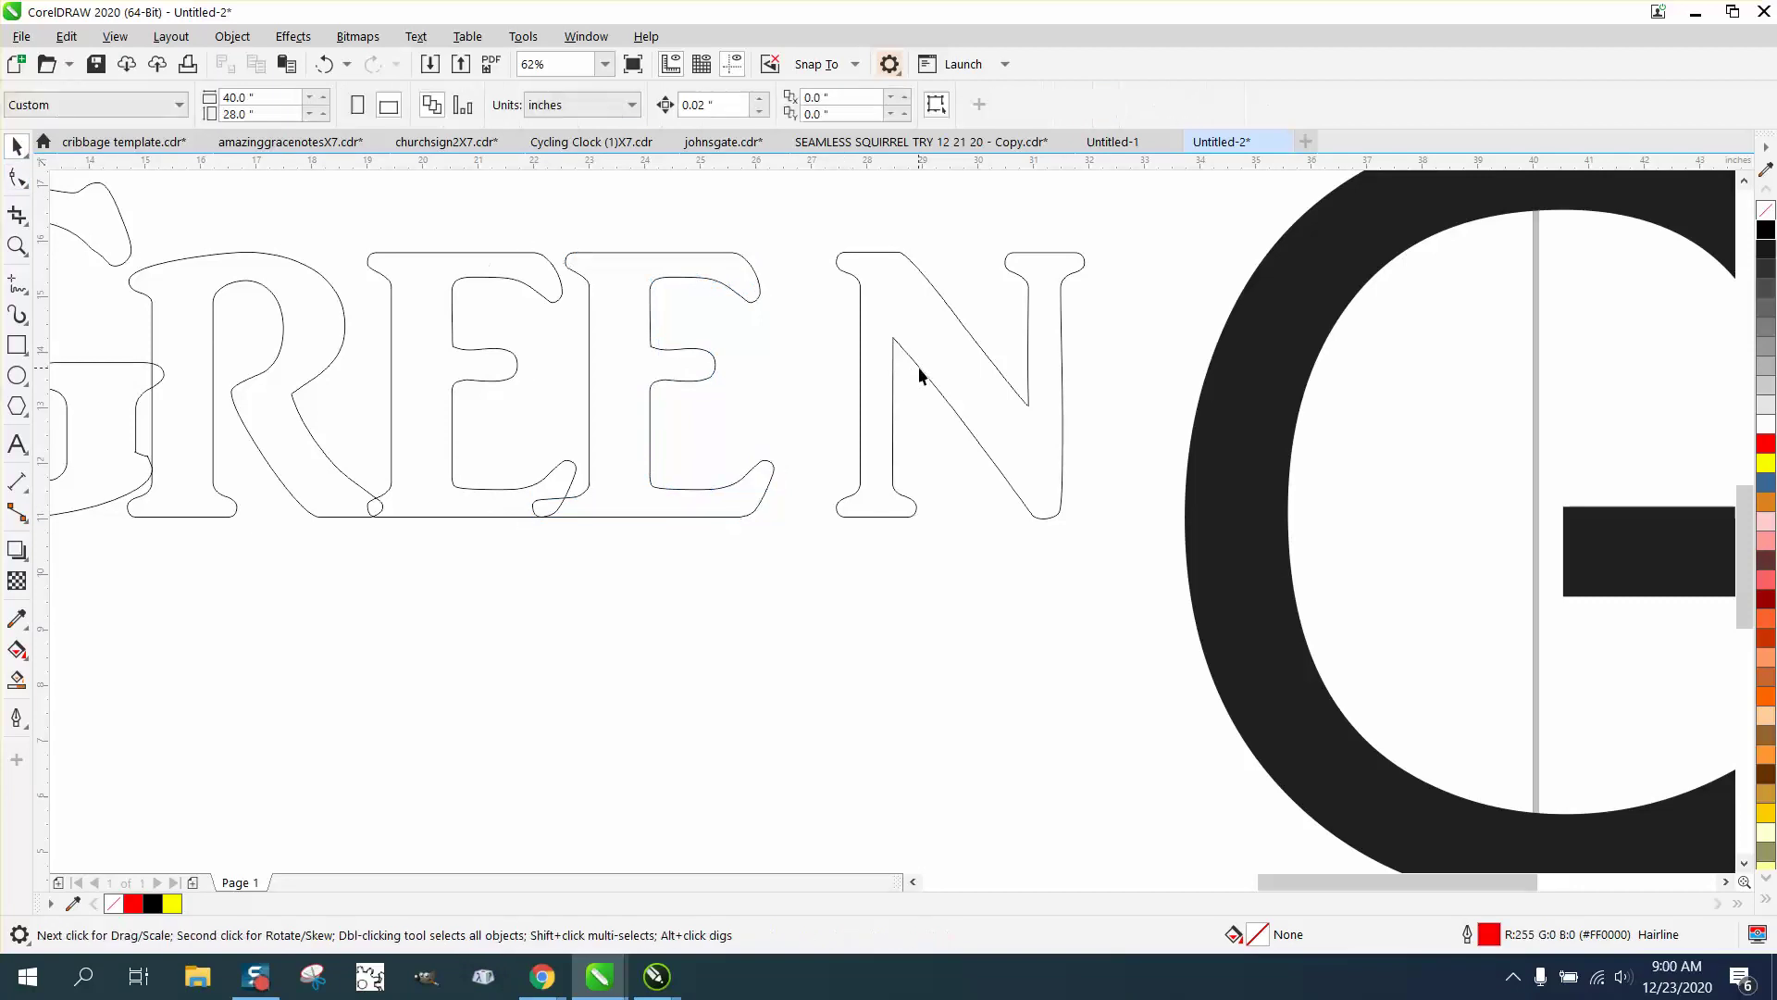
left_click(918, 374)
key("Left")
key("Left")
key("Left")
key("Left")
key("Left")
key("Left")
key("Left")
key("Left")
key("Left")
key("Left")
key("Left")
key("Left")
key("Left")
key("Left")
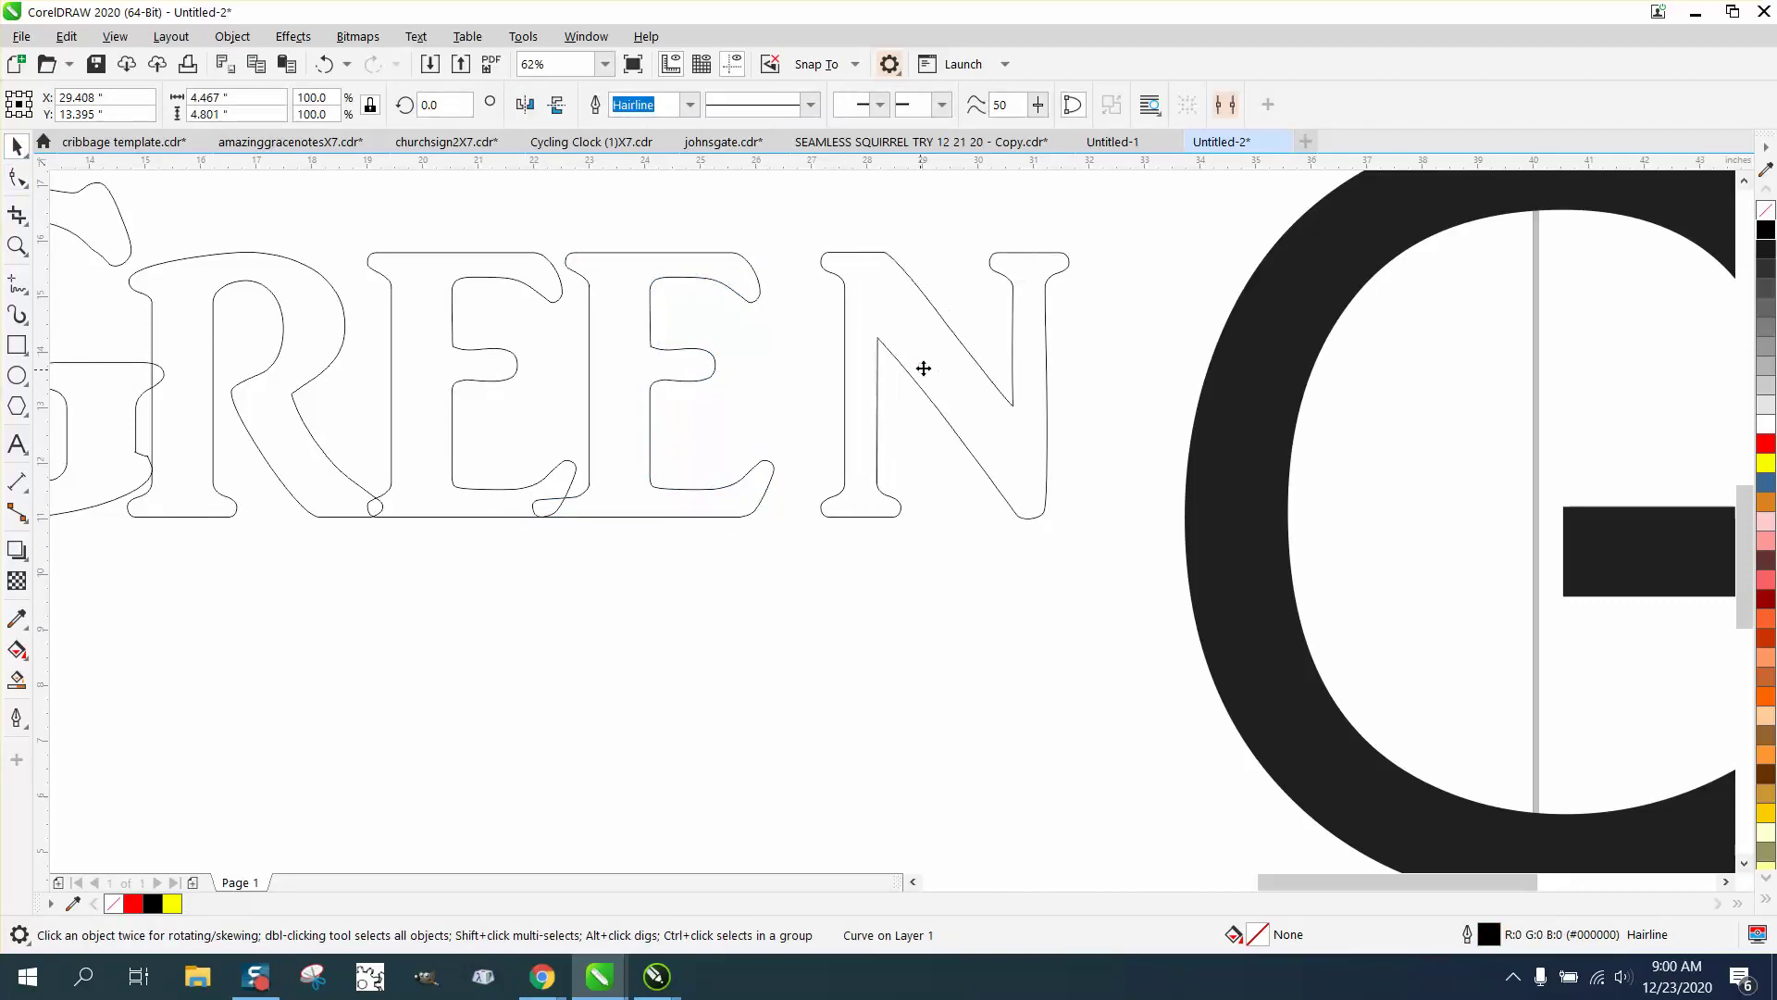
key("Left")
key("Left")
key("Left")
key("Left")
key("Left")
key("Left")
key("Left")
key("Left")
key("Left")
key("Left")
key("Left")
key("Left")
key("Left")
key("Left")
key("Left")
key("Left")
key("Left")
key("Left")
key("Left")
key("Left")
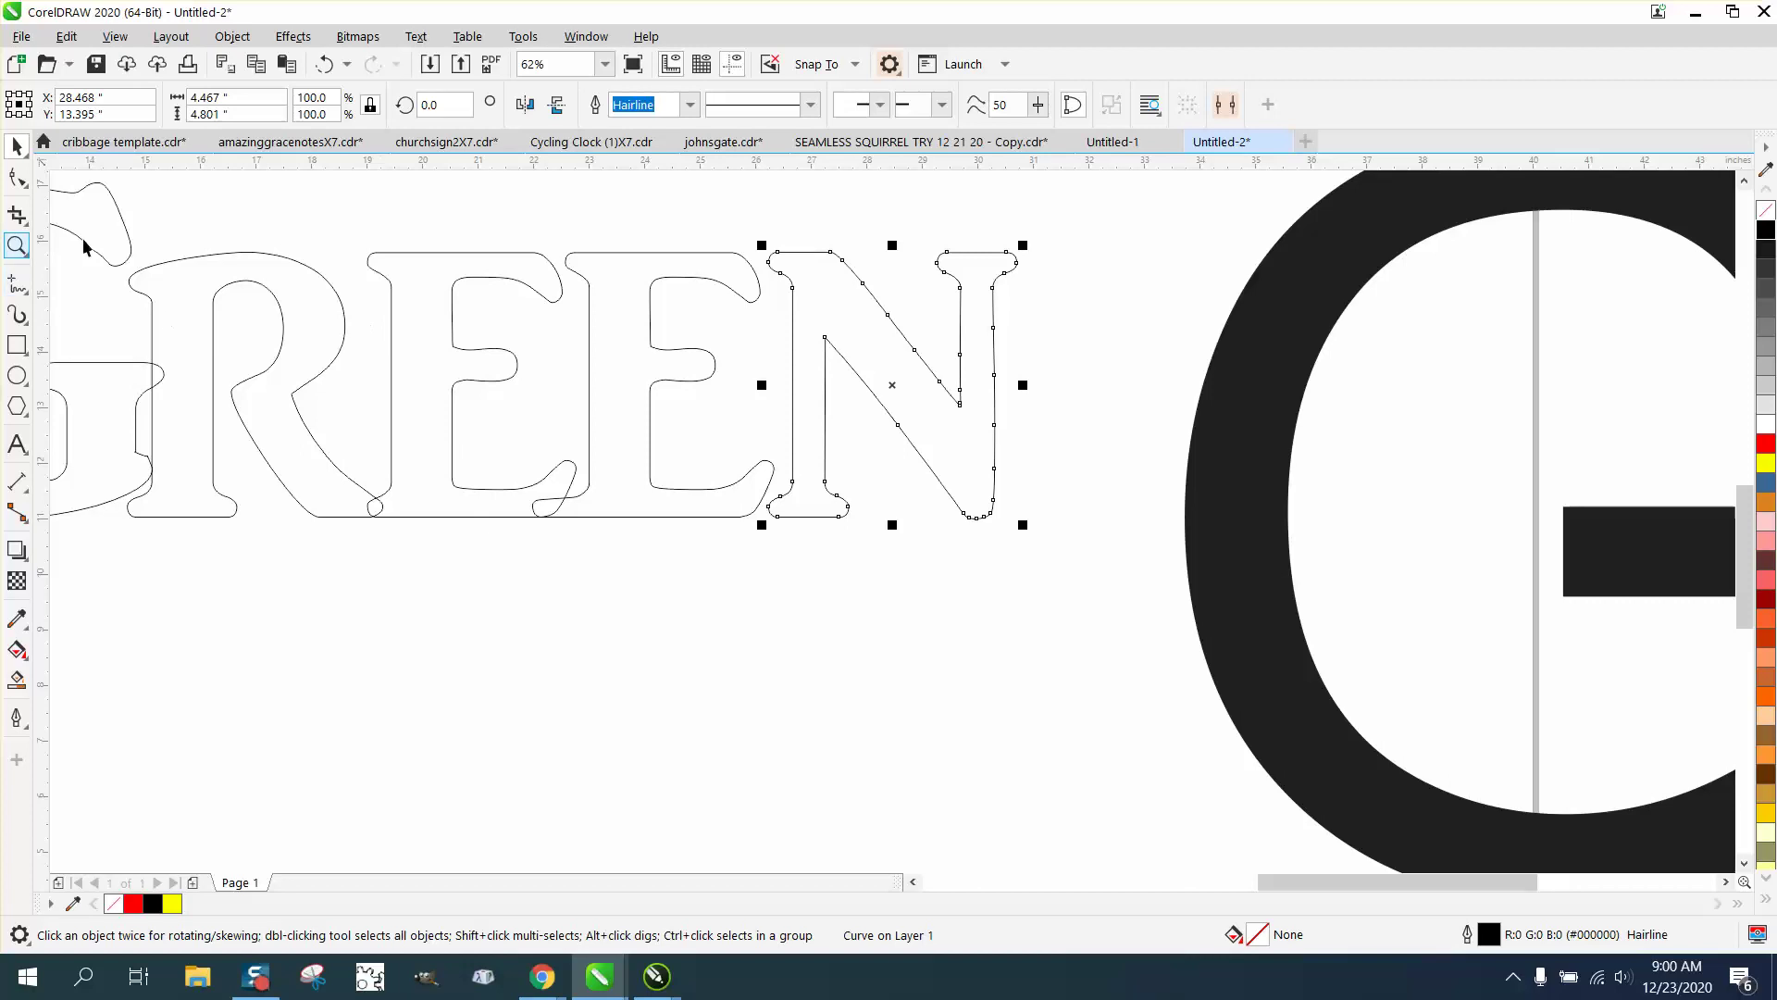
Step: Drag the N's lower-left foot nodes left so the serif overlaps the E's bottom stroke
left_click(22, 252)
left_click(84, 246)
left_click_drag(714, 462, 1023, 623)
left_click(17, 177)
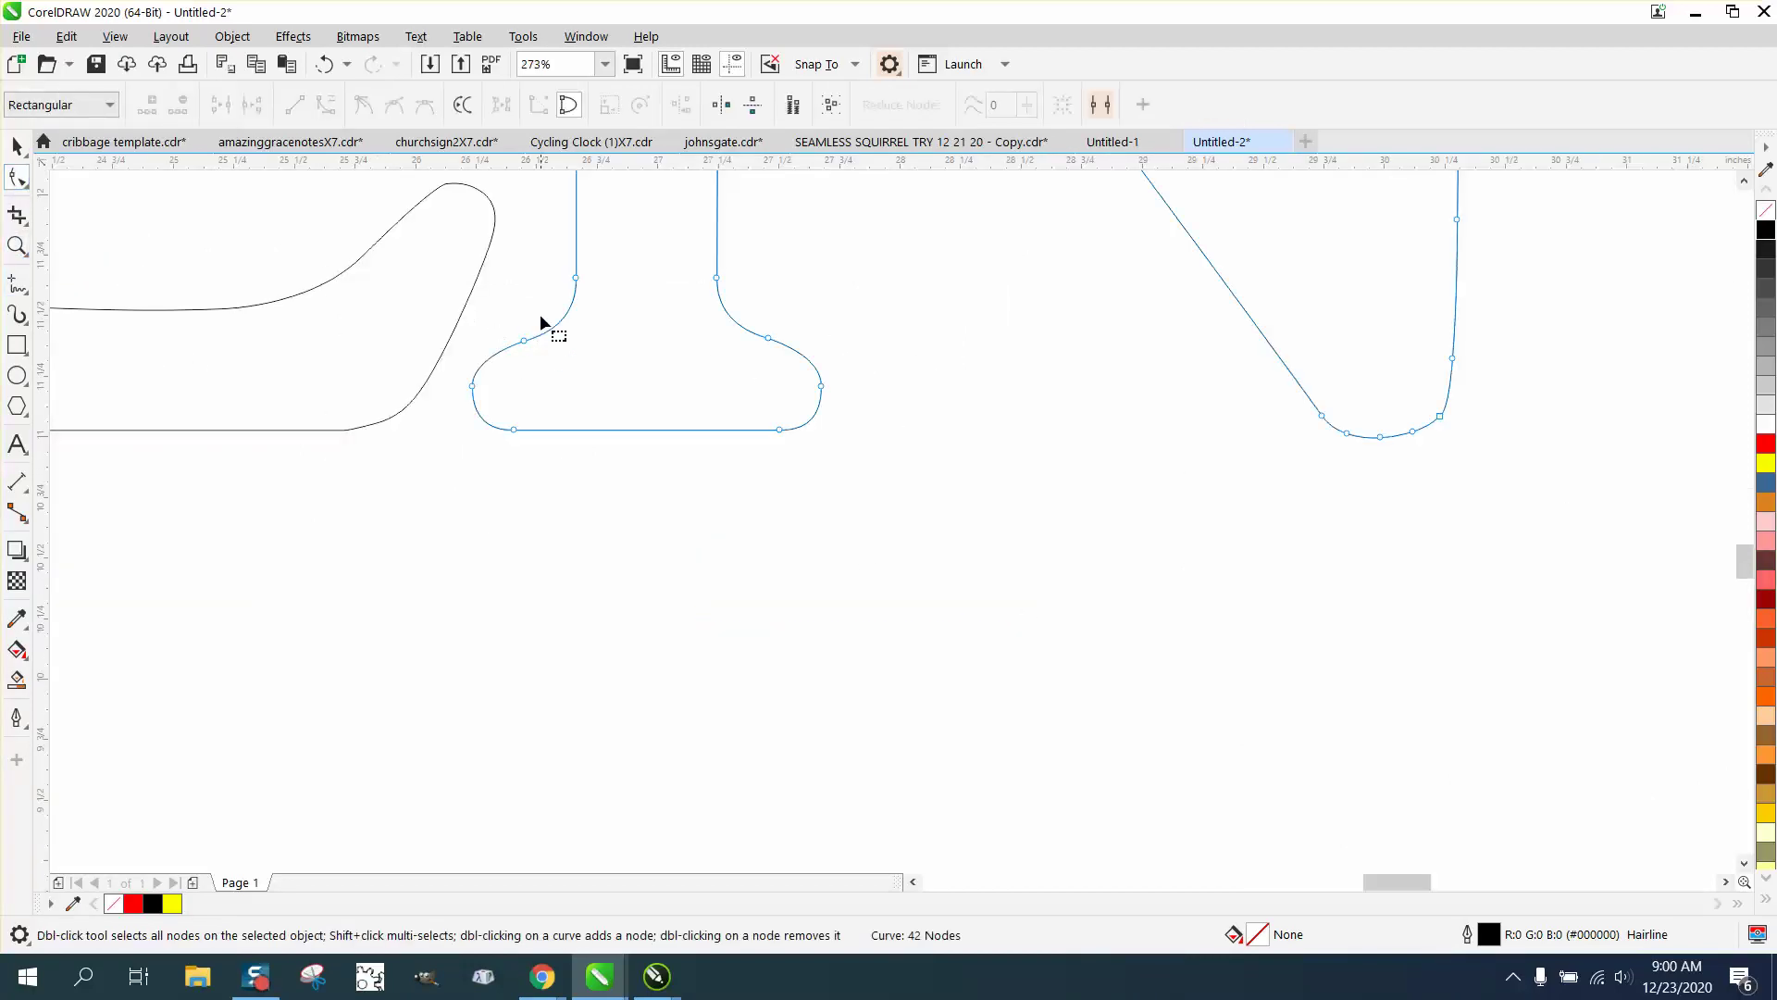
left_click(524, 340)
left_click_drag(466, 473, 543, 472)
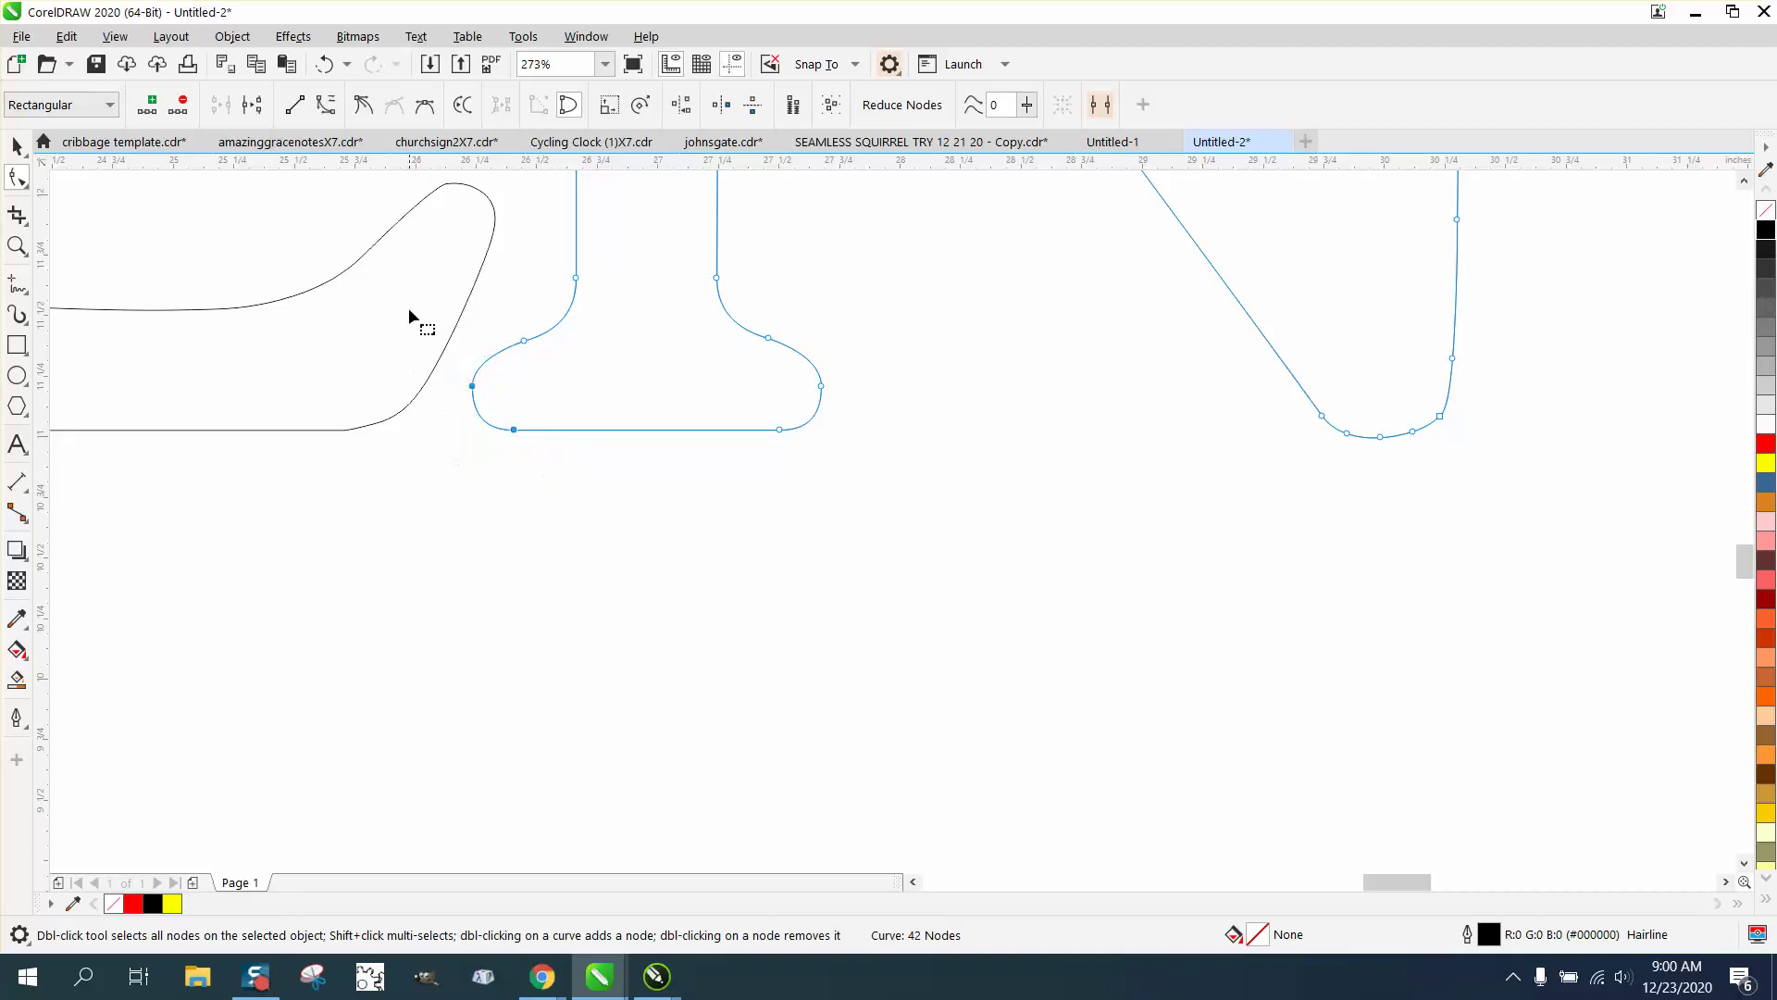
left_click_drag(411, 308, 604, 492)
left_click_drag(511, 429, 373, 430)
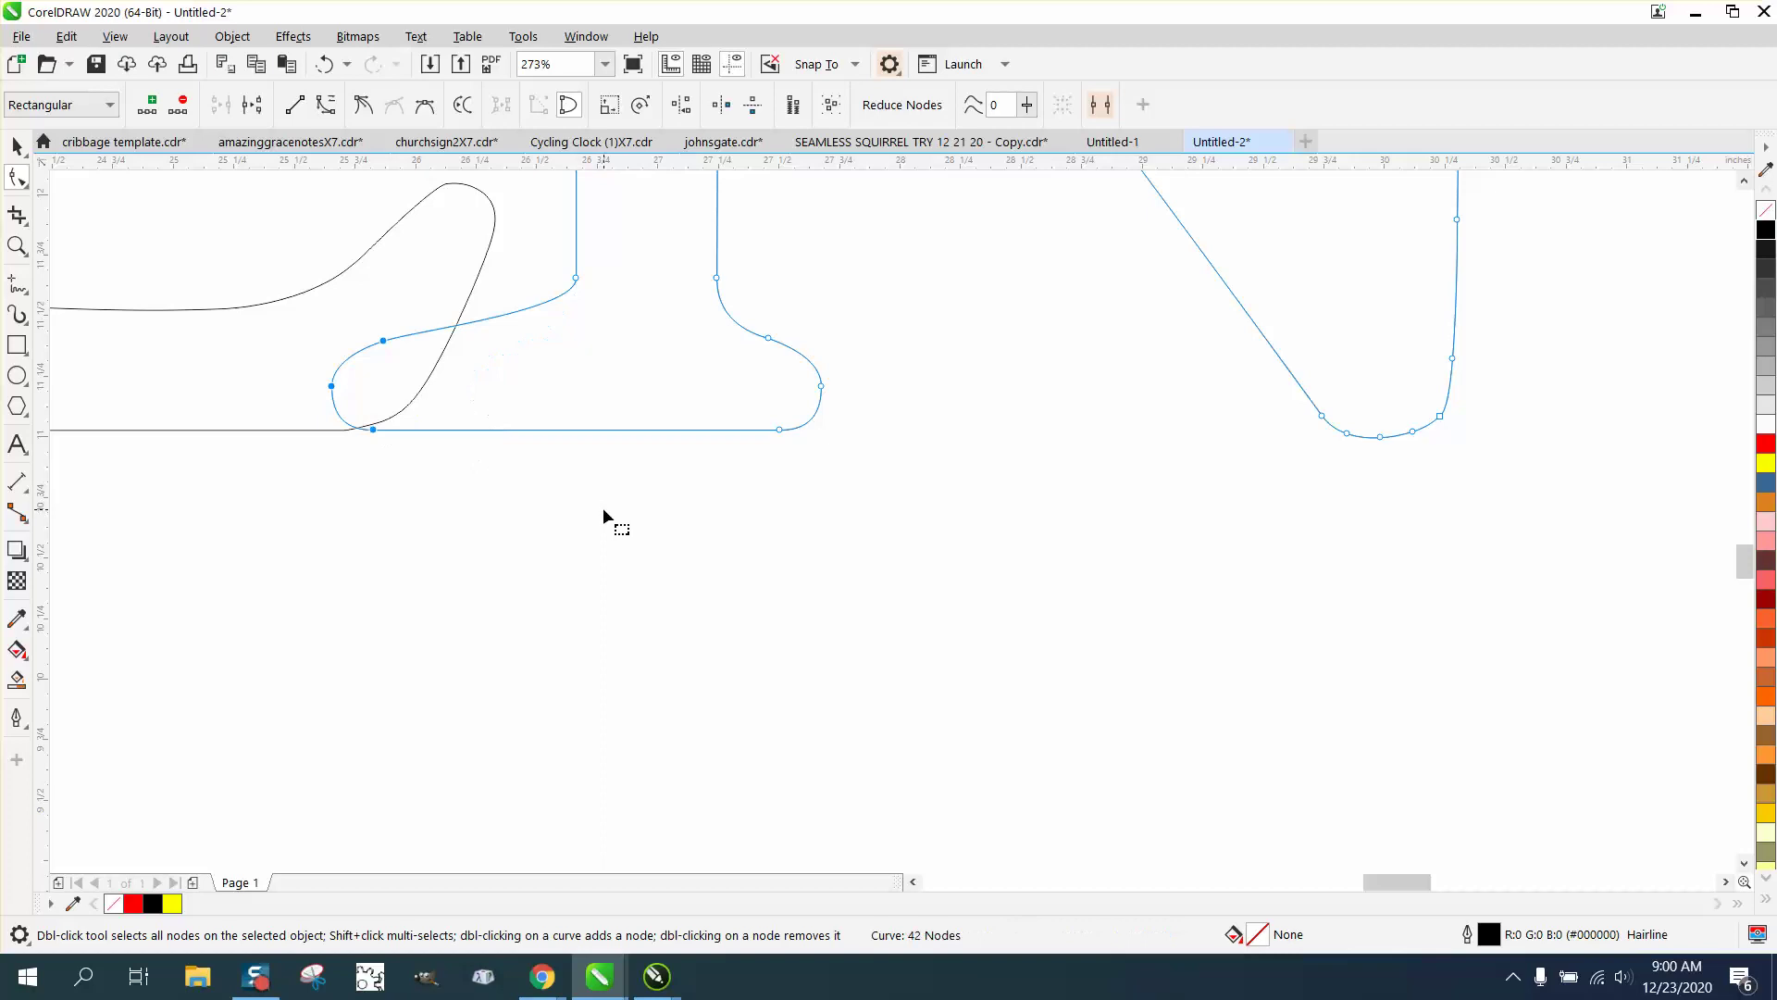
scroll(602, 511, "down", 6)
Step: Weld all five letter outlines into a single curve and fill it solid black
left_click(17, 145)
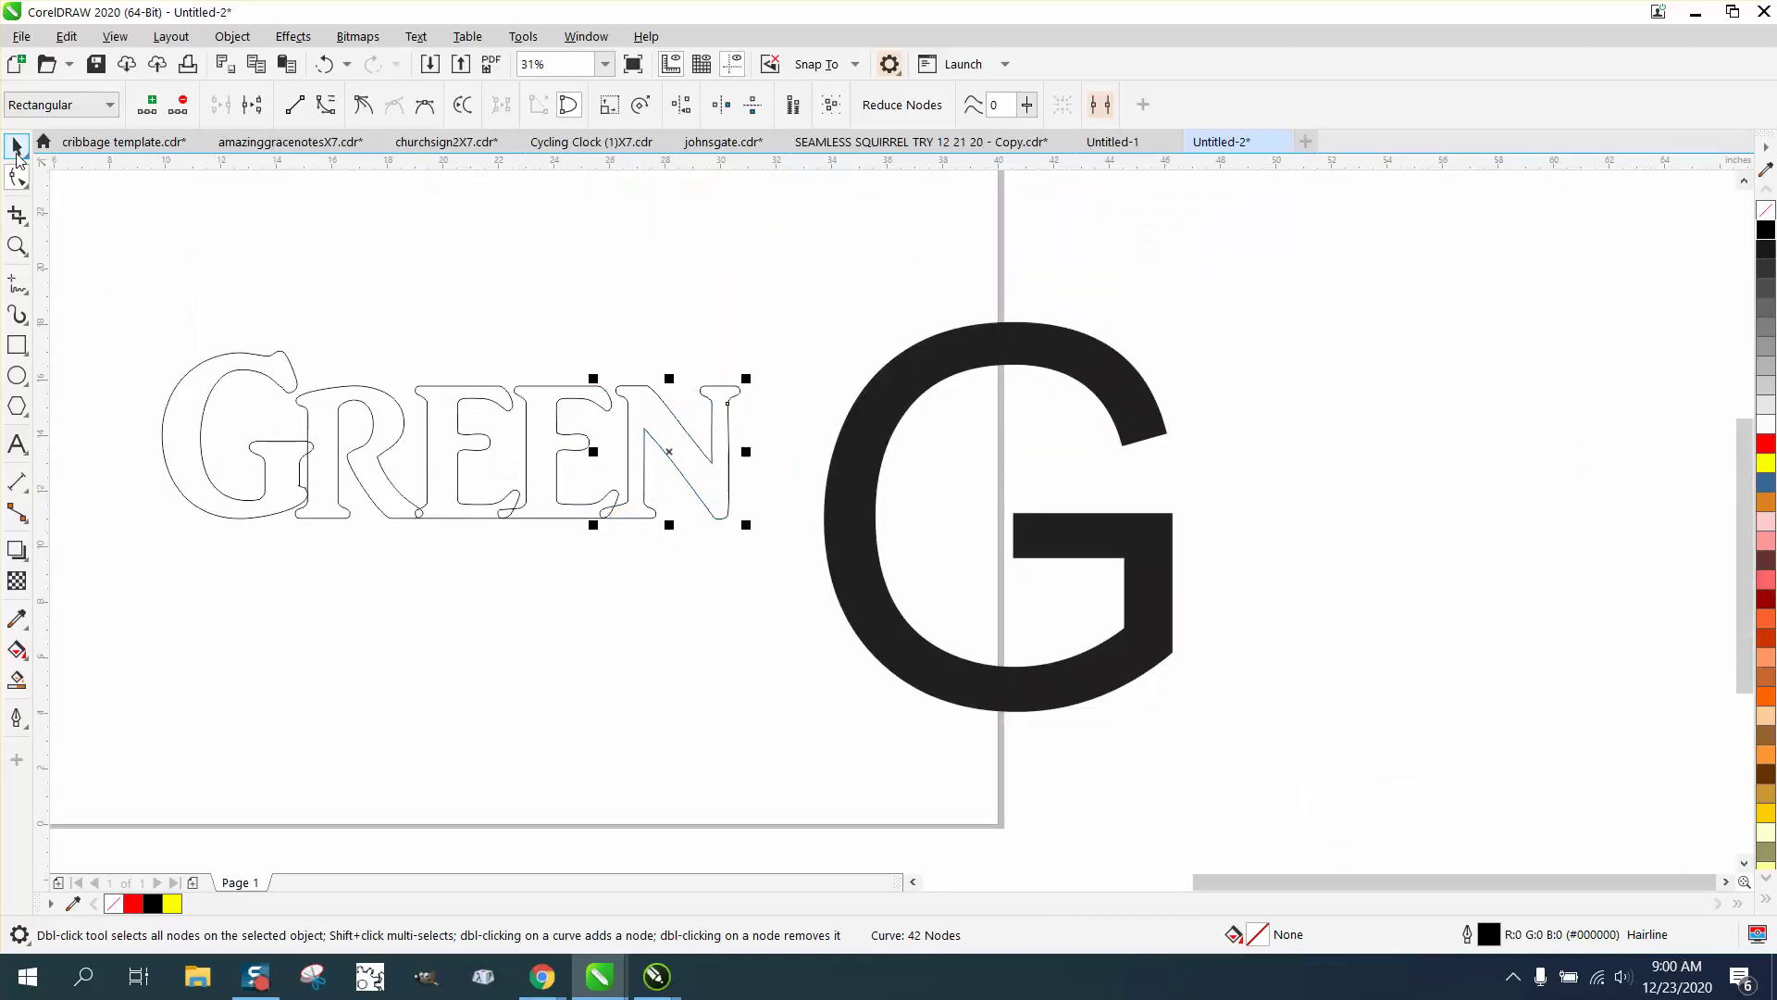
left_click_drag(729, 596, 759, 596)
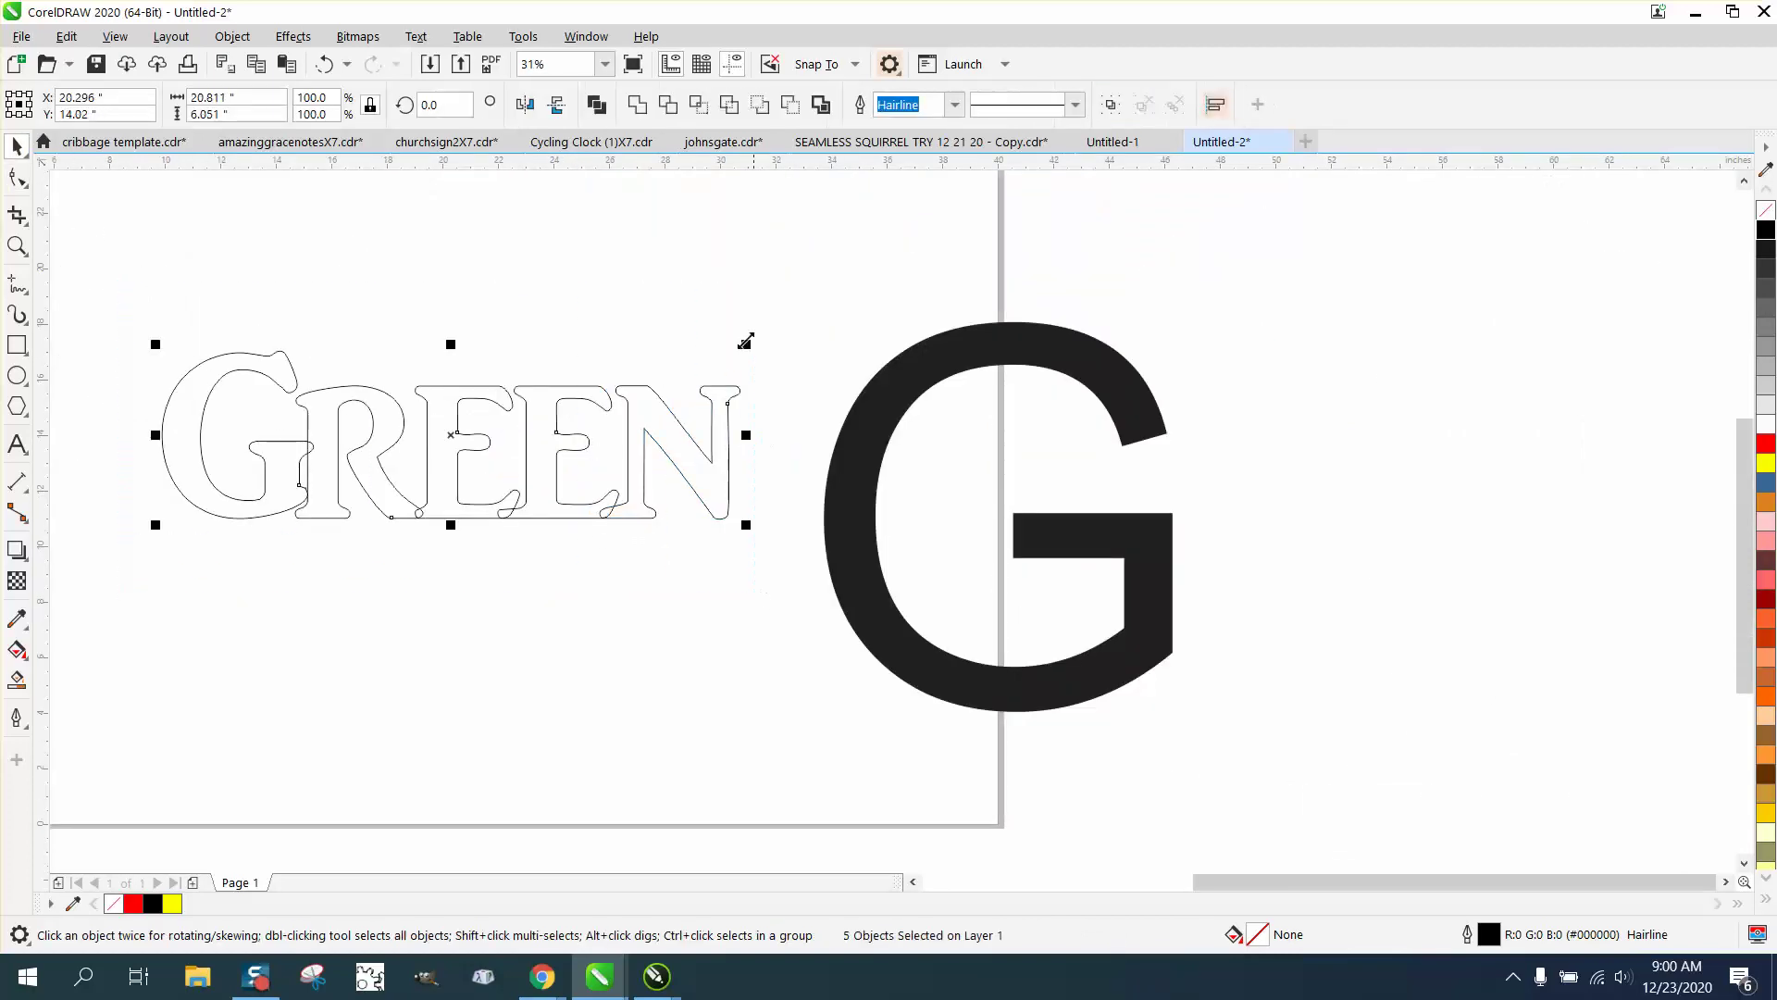
left_click(637, 105)
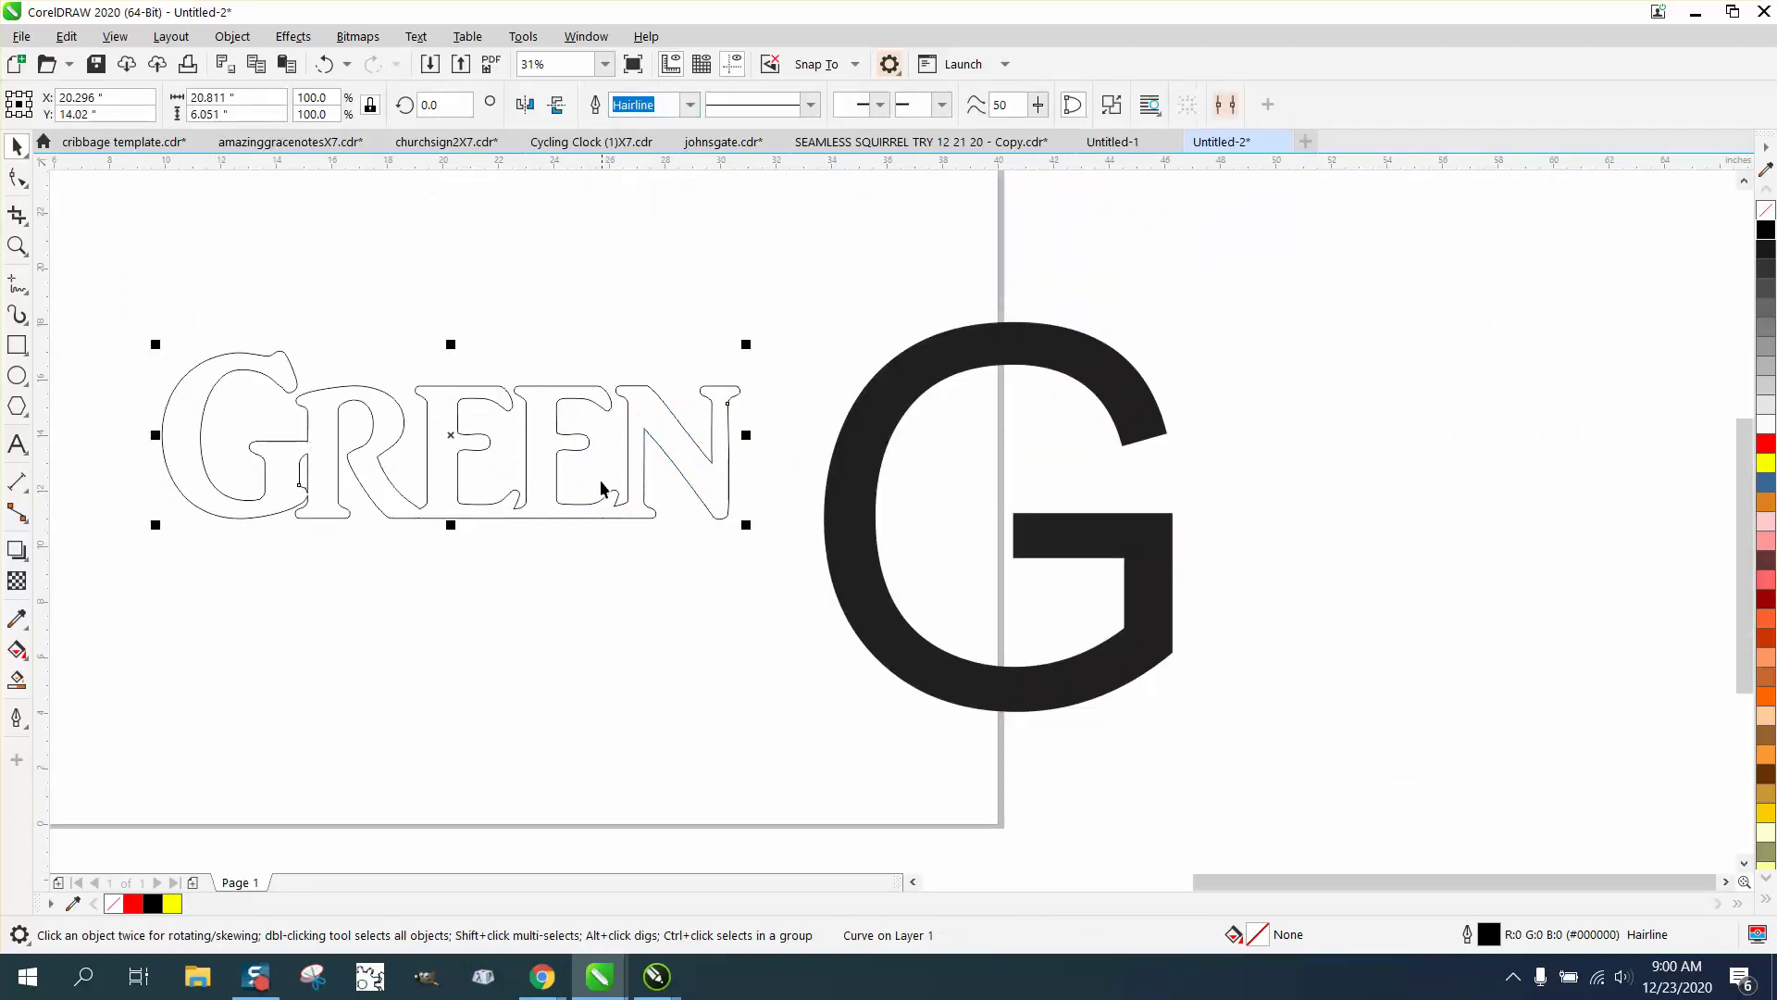
left_click(860, 493)
left_click(715, 459)
left_click(1766, 230)
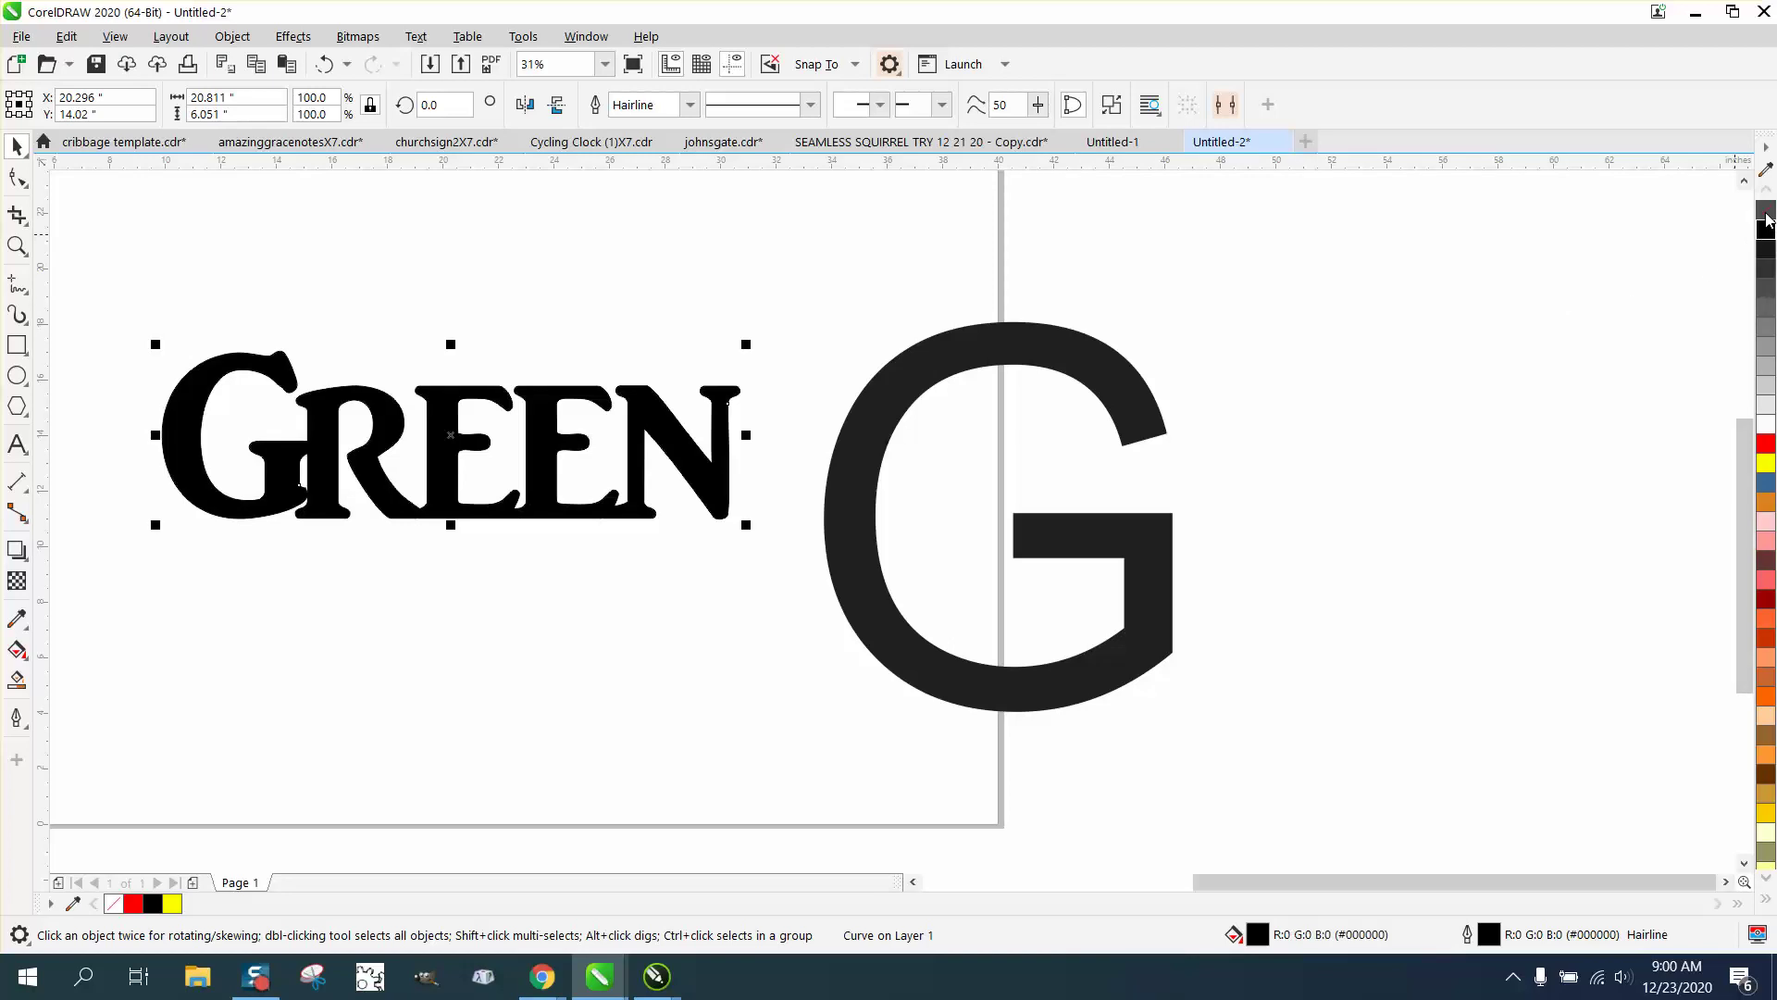
Step: Remove GREEN's outline and move the big G over the middle of the word
right_click(1766, 210)
left_click(1127, 414)
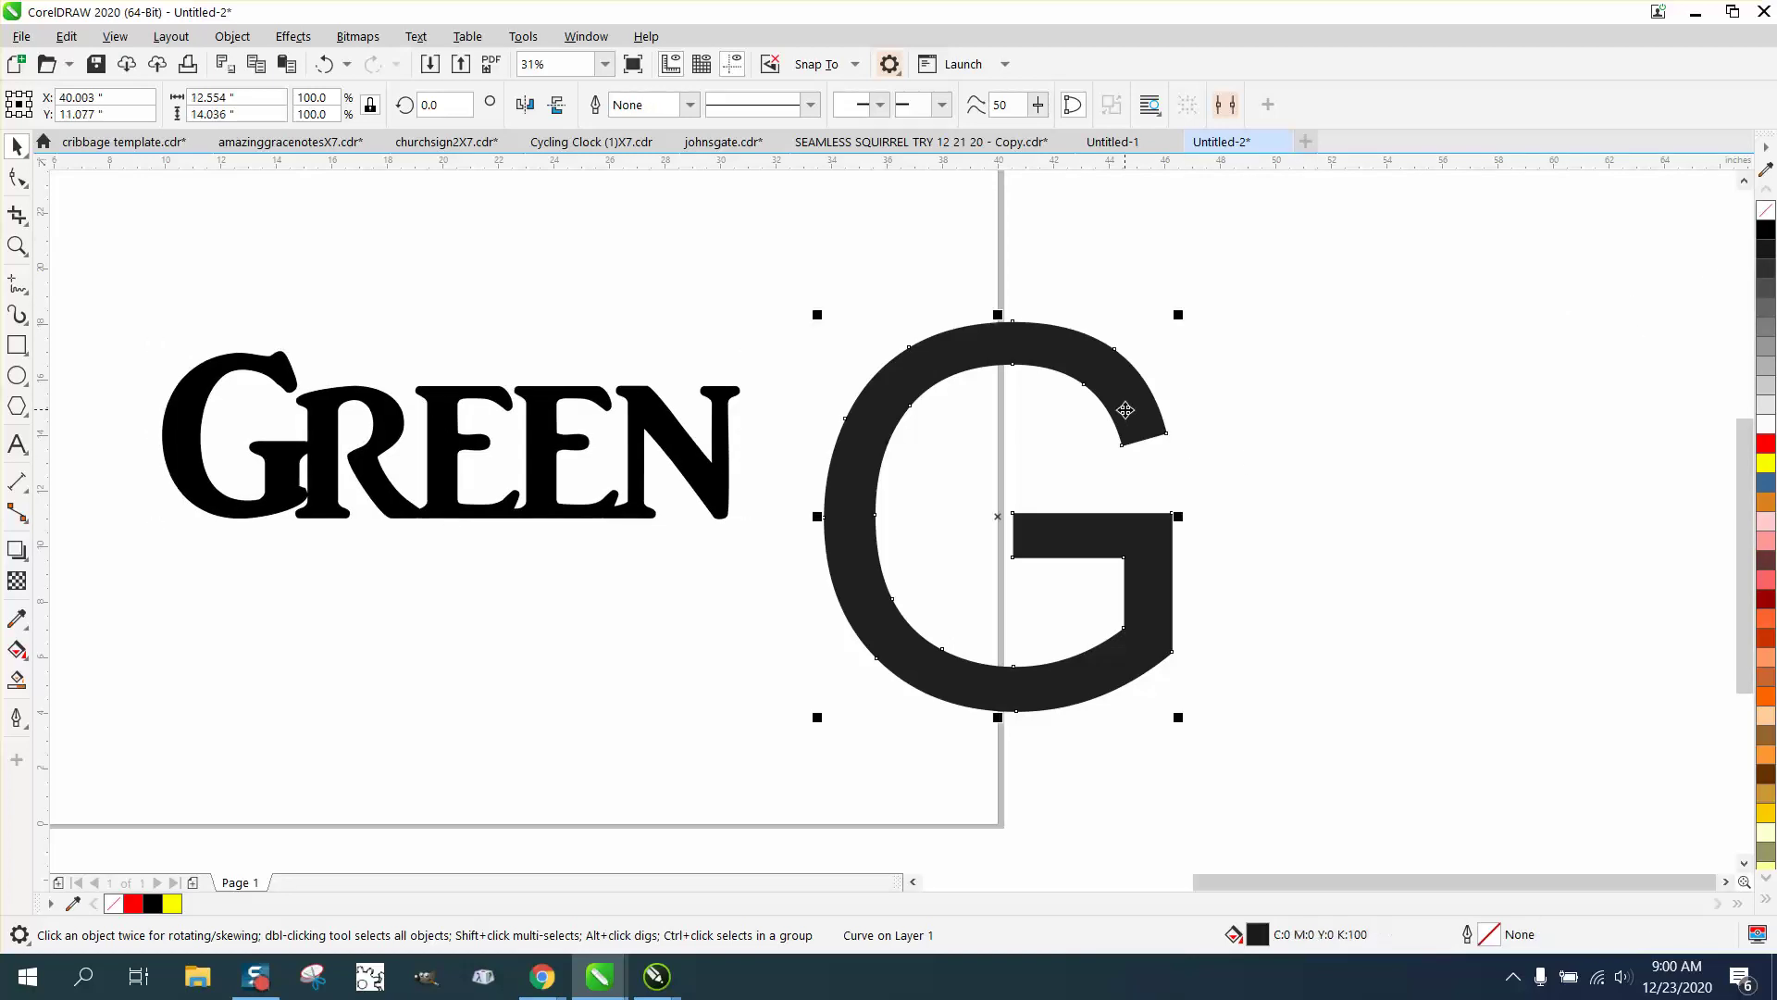
left_click_drag(1000, 517, 469, 450)
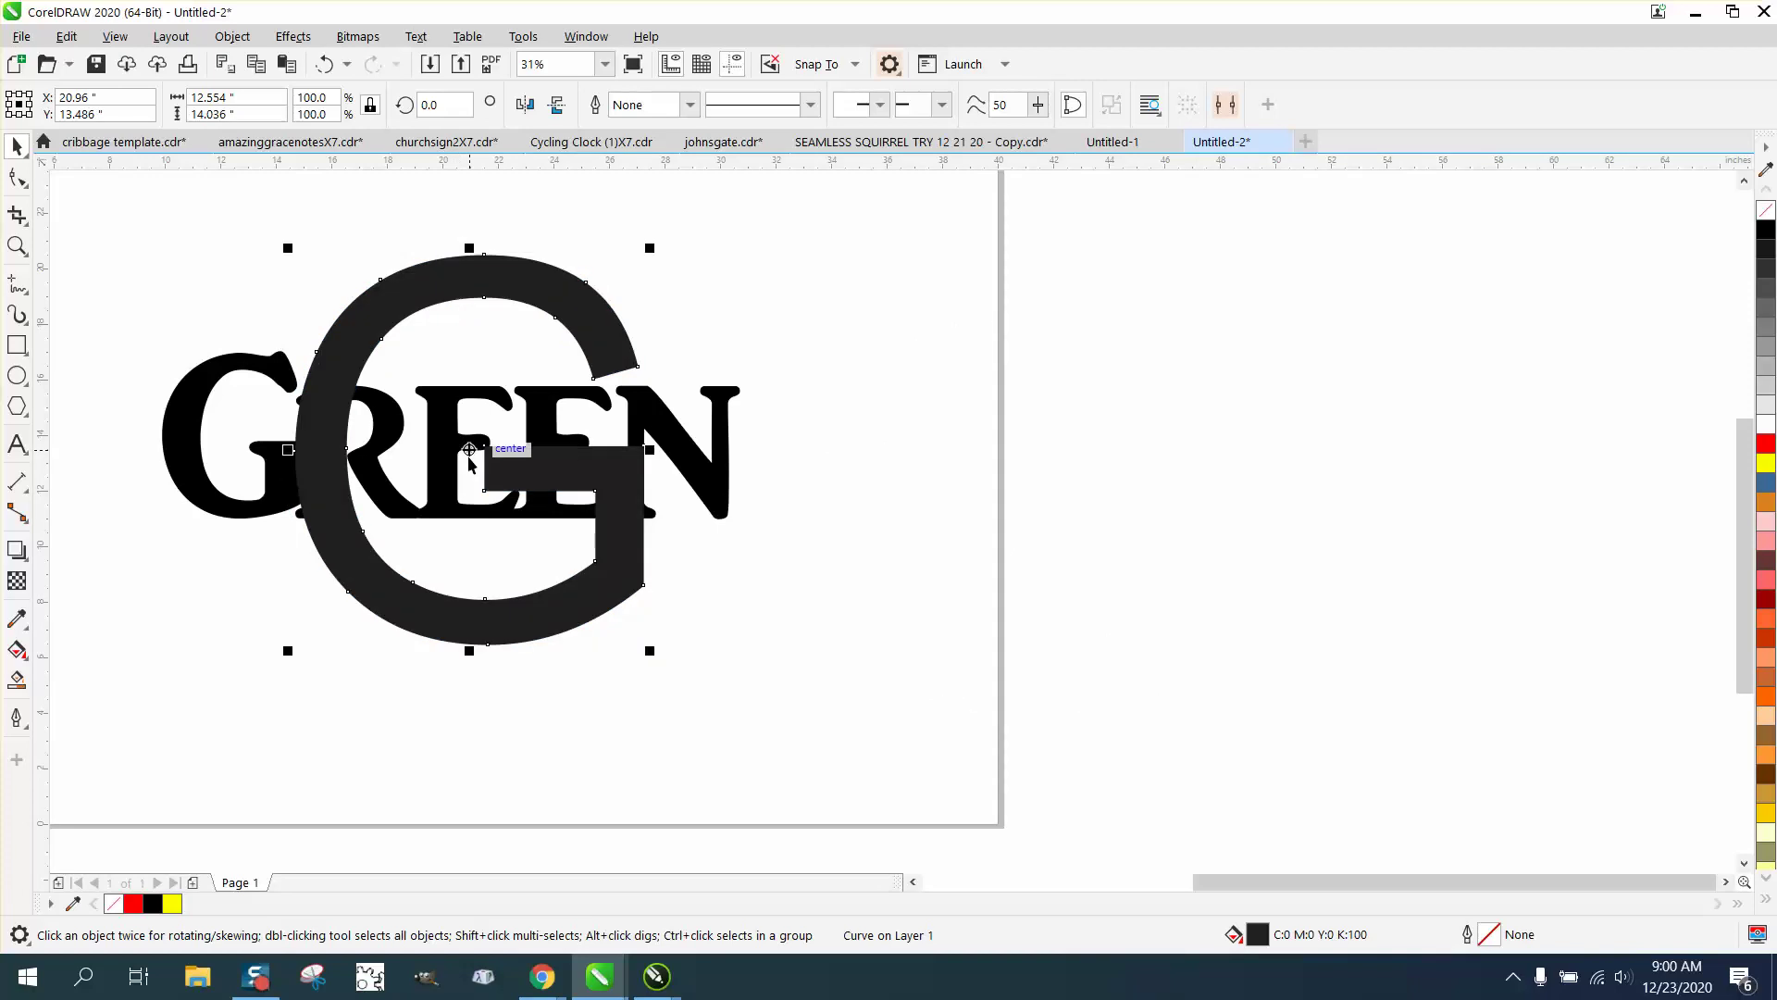
Step: Try duplicating the G with Ctrl+D and nudging the copy around, then delete that copy
left_click(838, 427)
left_click_drag(116, 234, 877, 679)
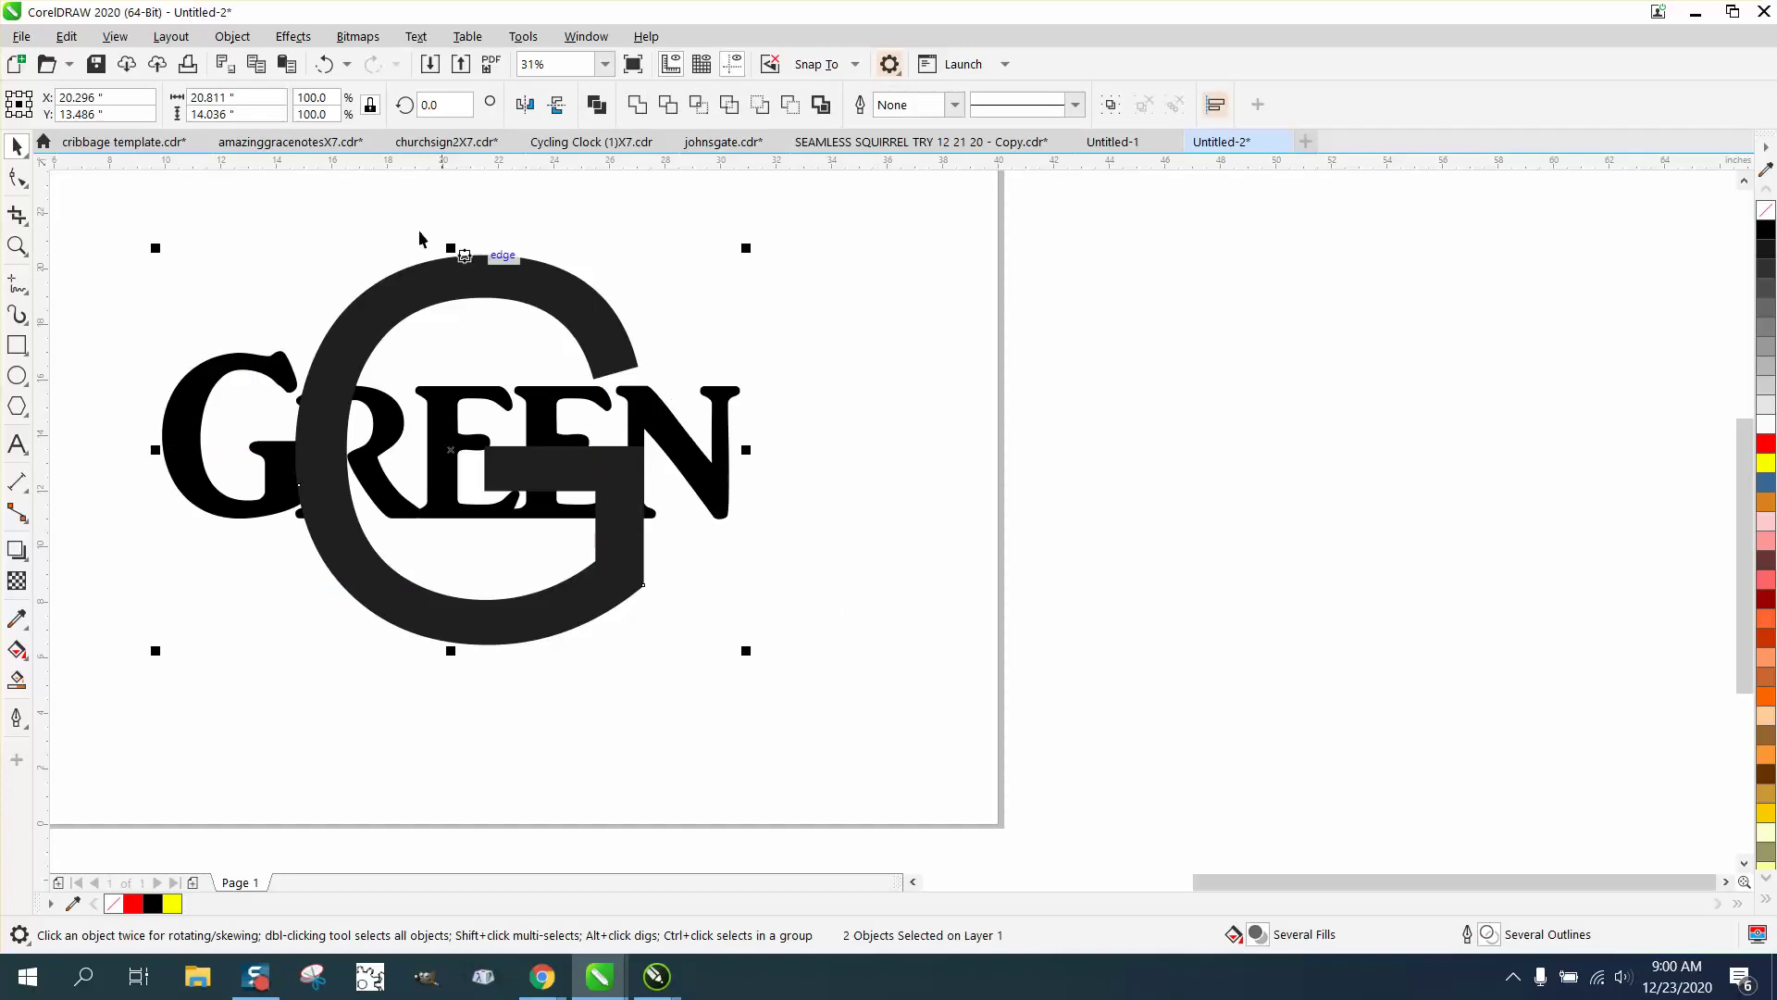
left_click(500, 206)
left_click(713, 105)
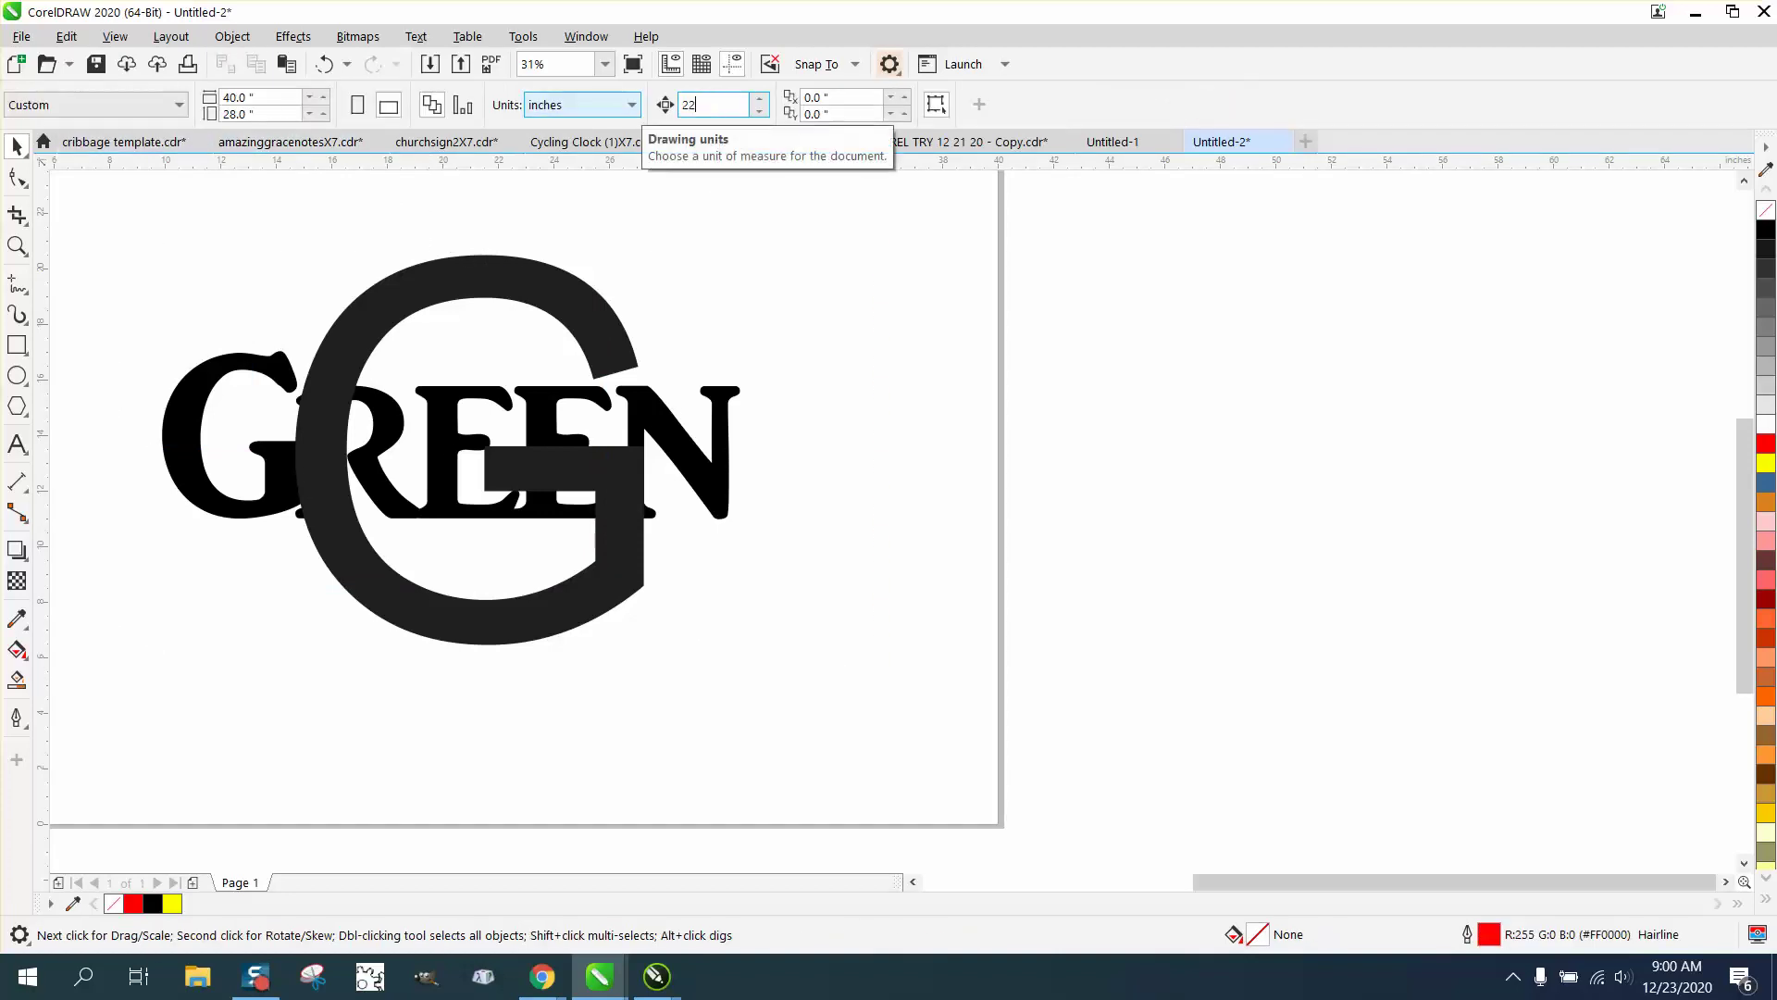
left_click(609, 325)
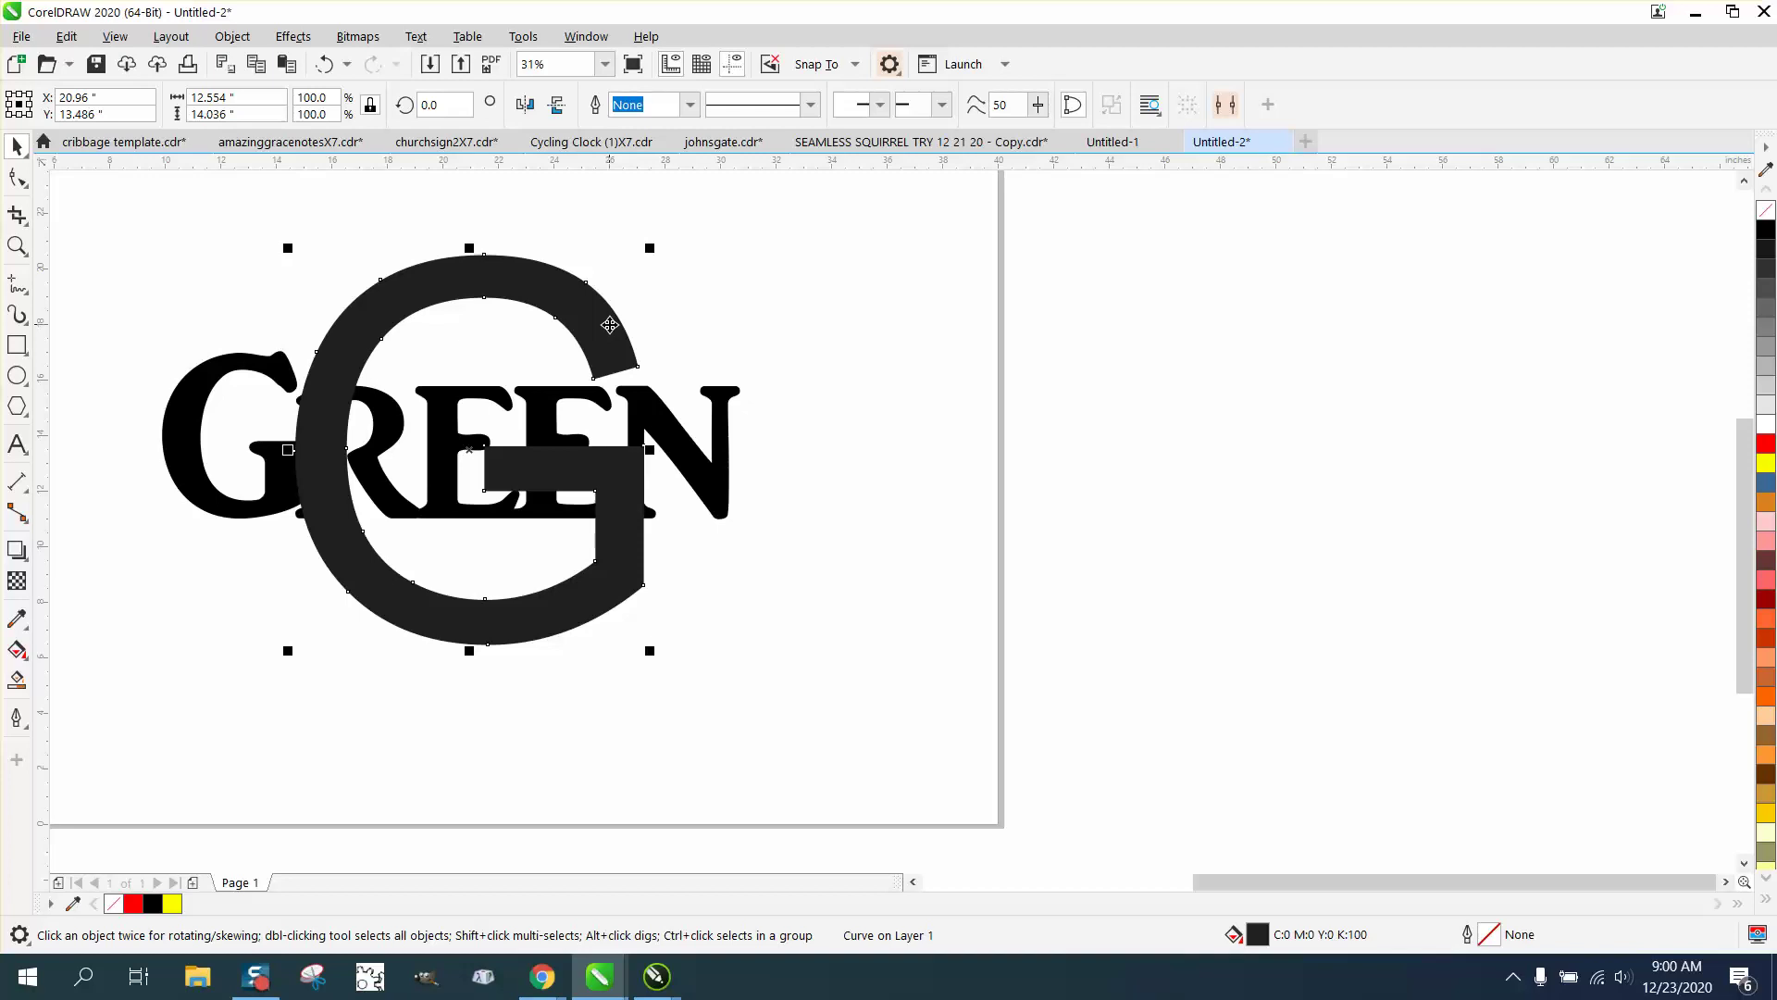
key("ctrl+d")
key("Right")
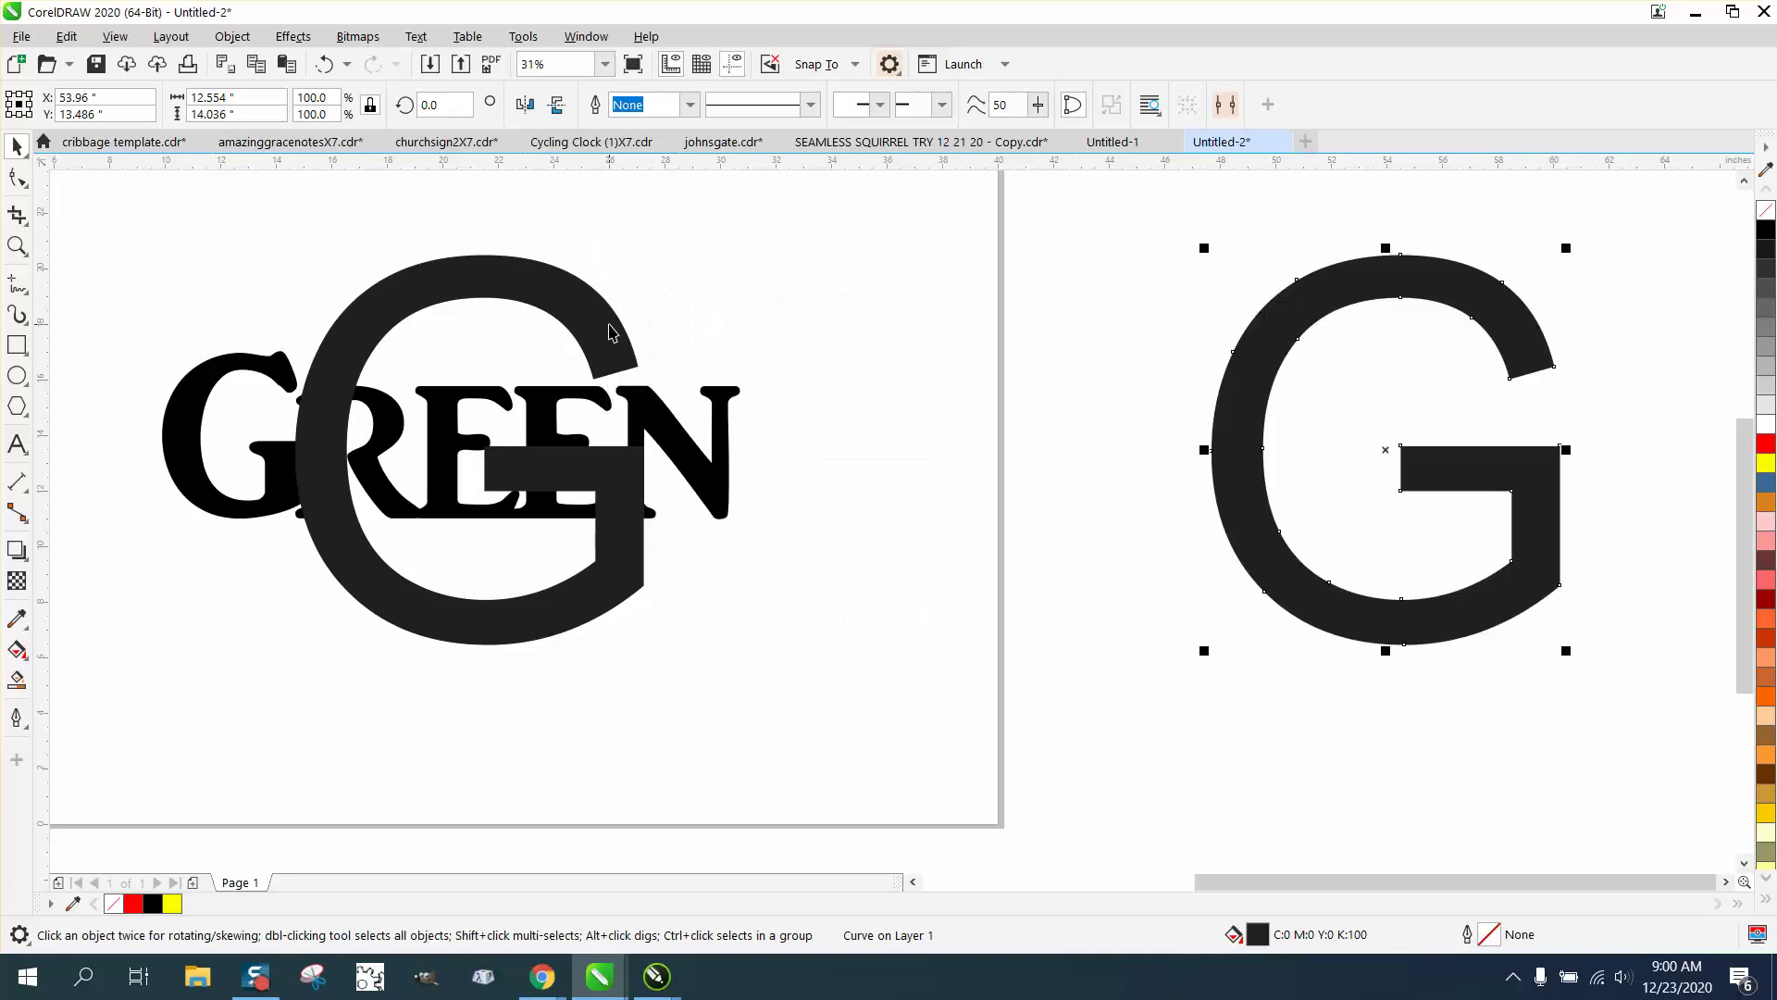
key("Left")
key("Left")
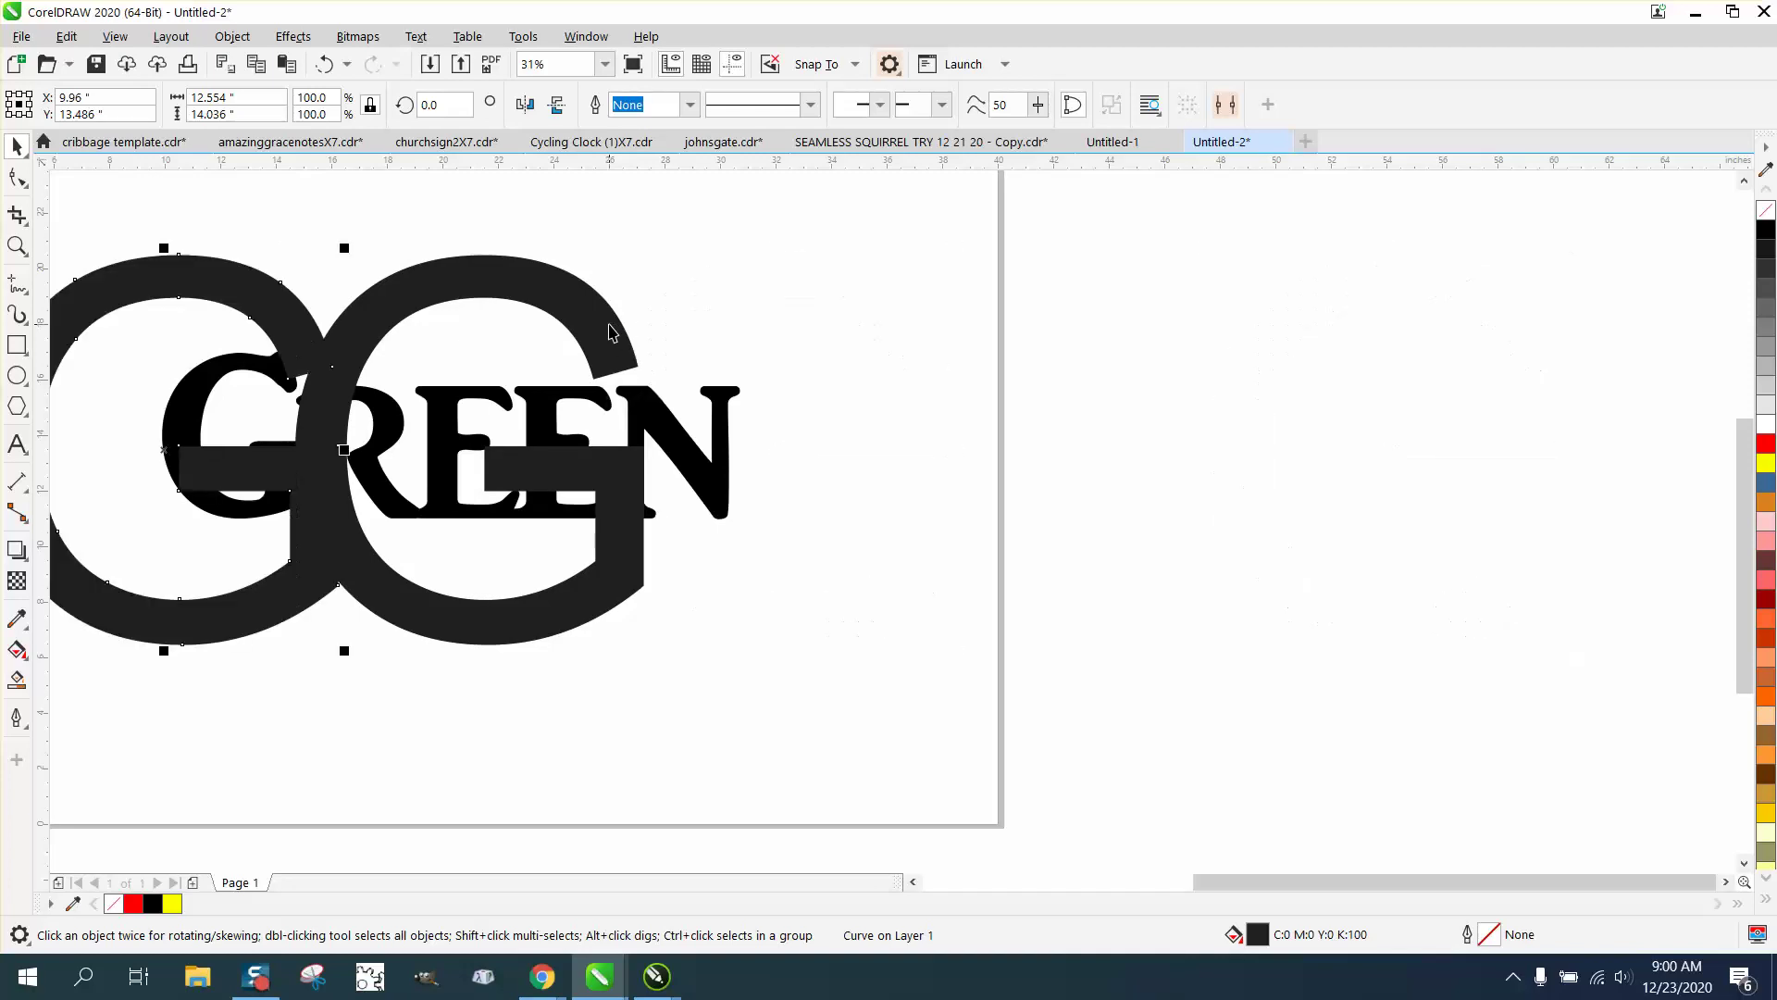
key("Right")
key("Right")
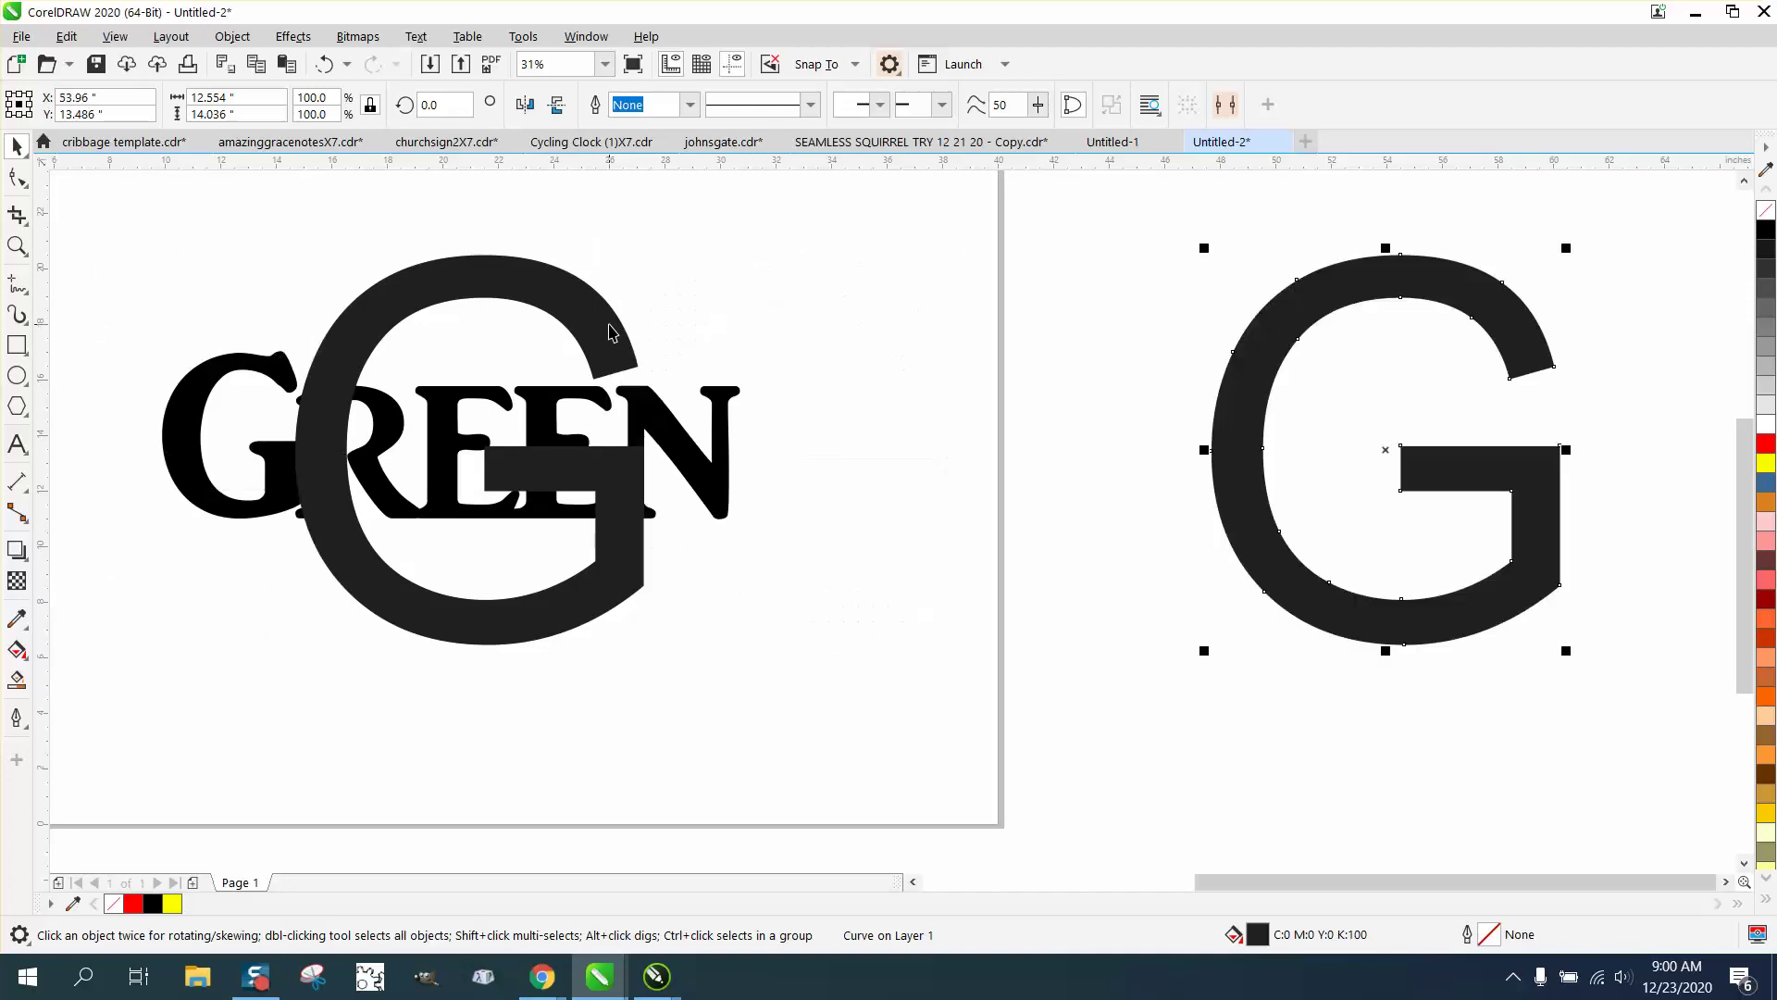
key("Left")
key("Left")
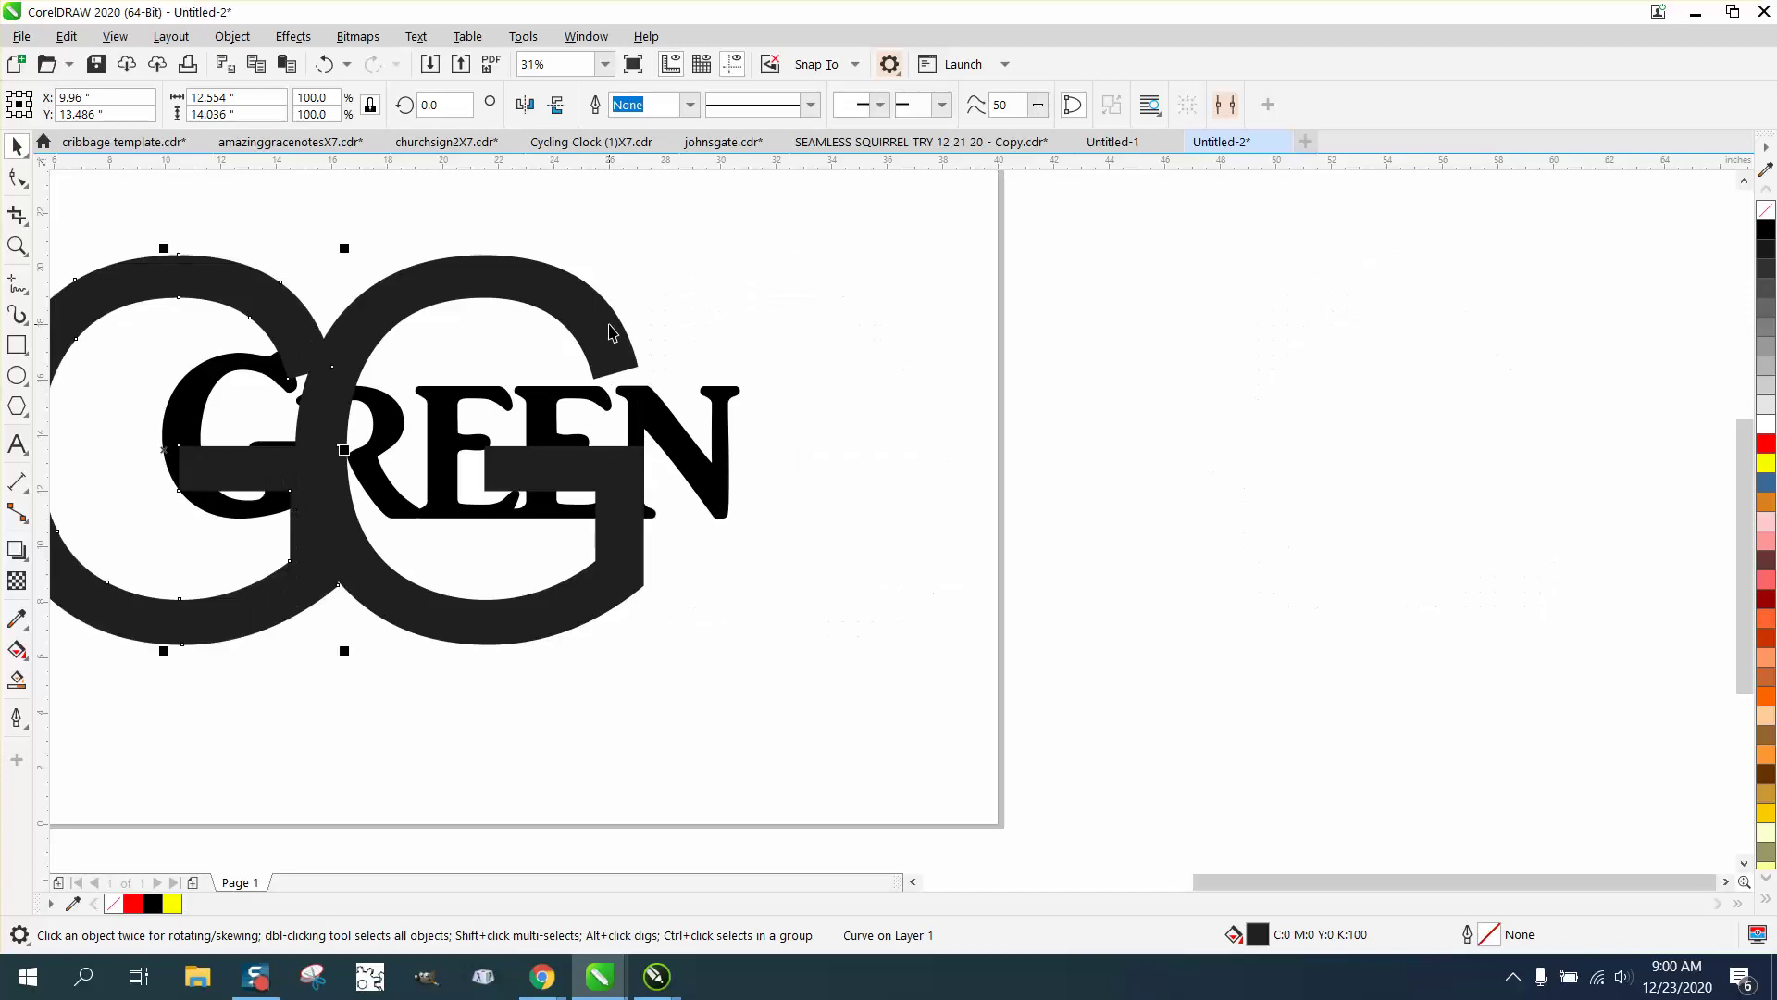
key("Delete")
Step: Duplicate the G and place the spare copy 22 inches to the right
left_click(615, 322)
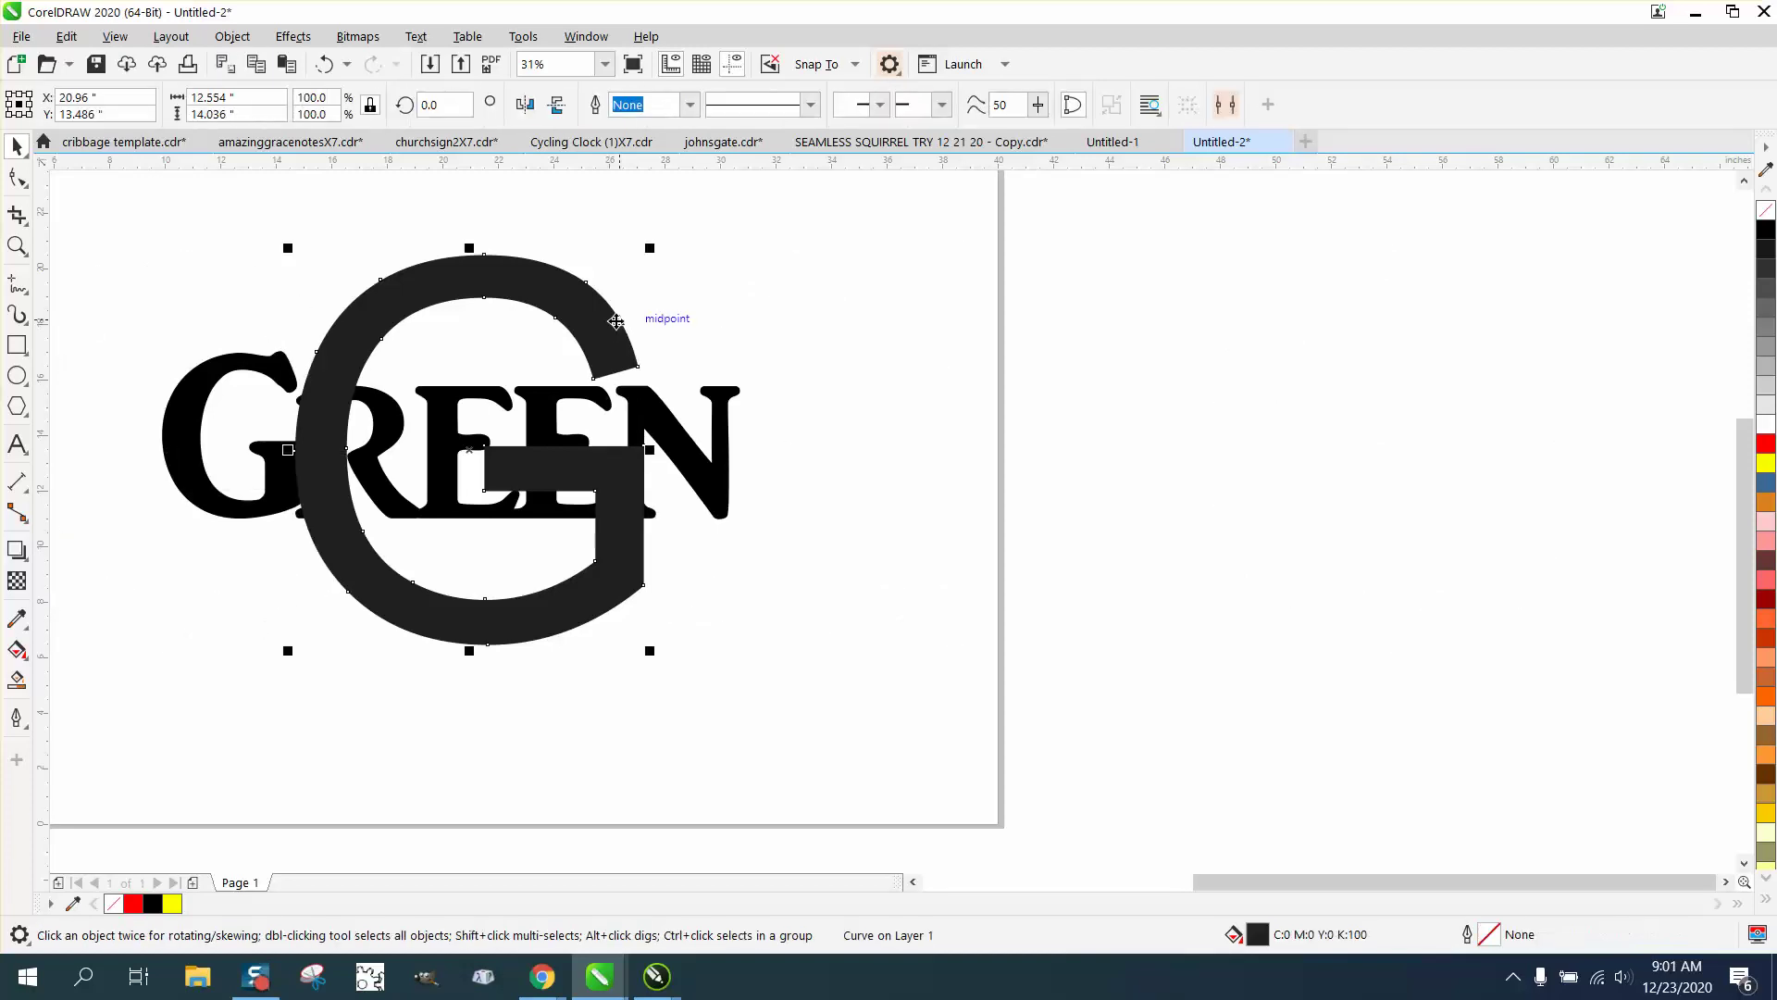
key("plus")
key("Right")
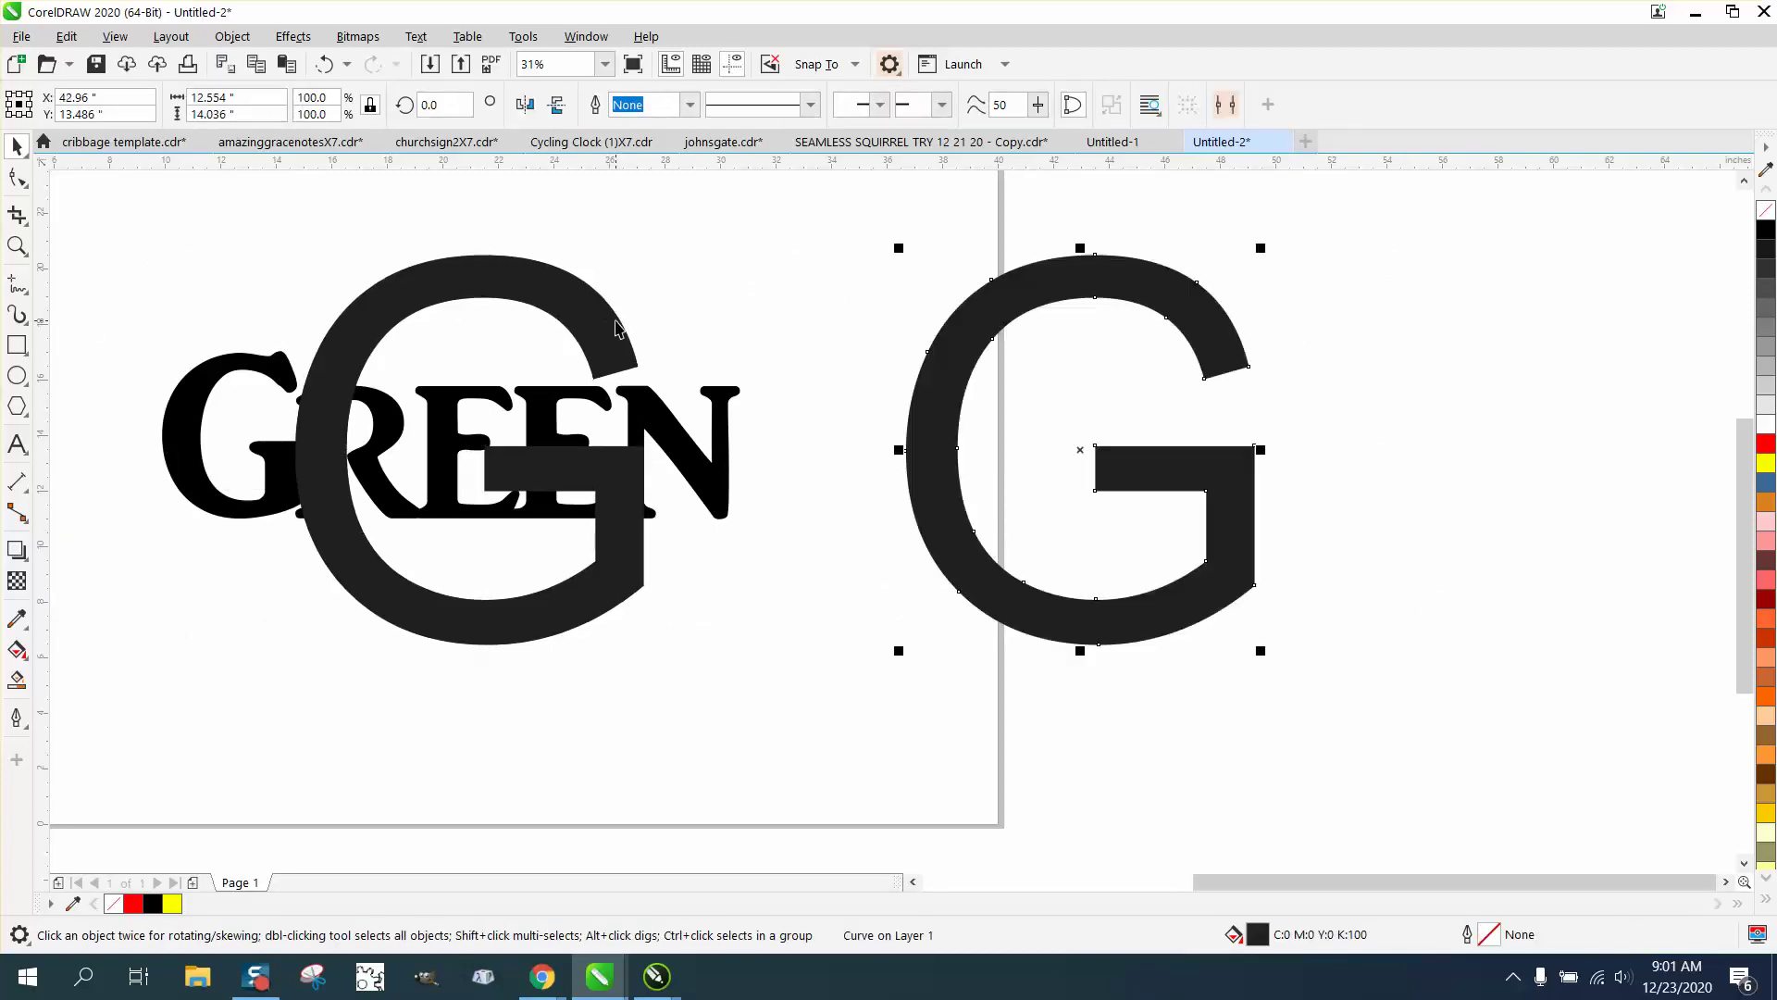
left_click(618, 335)
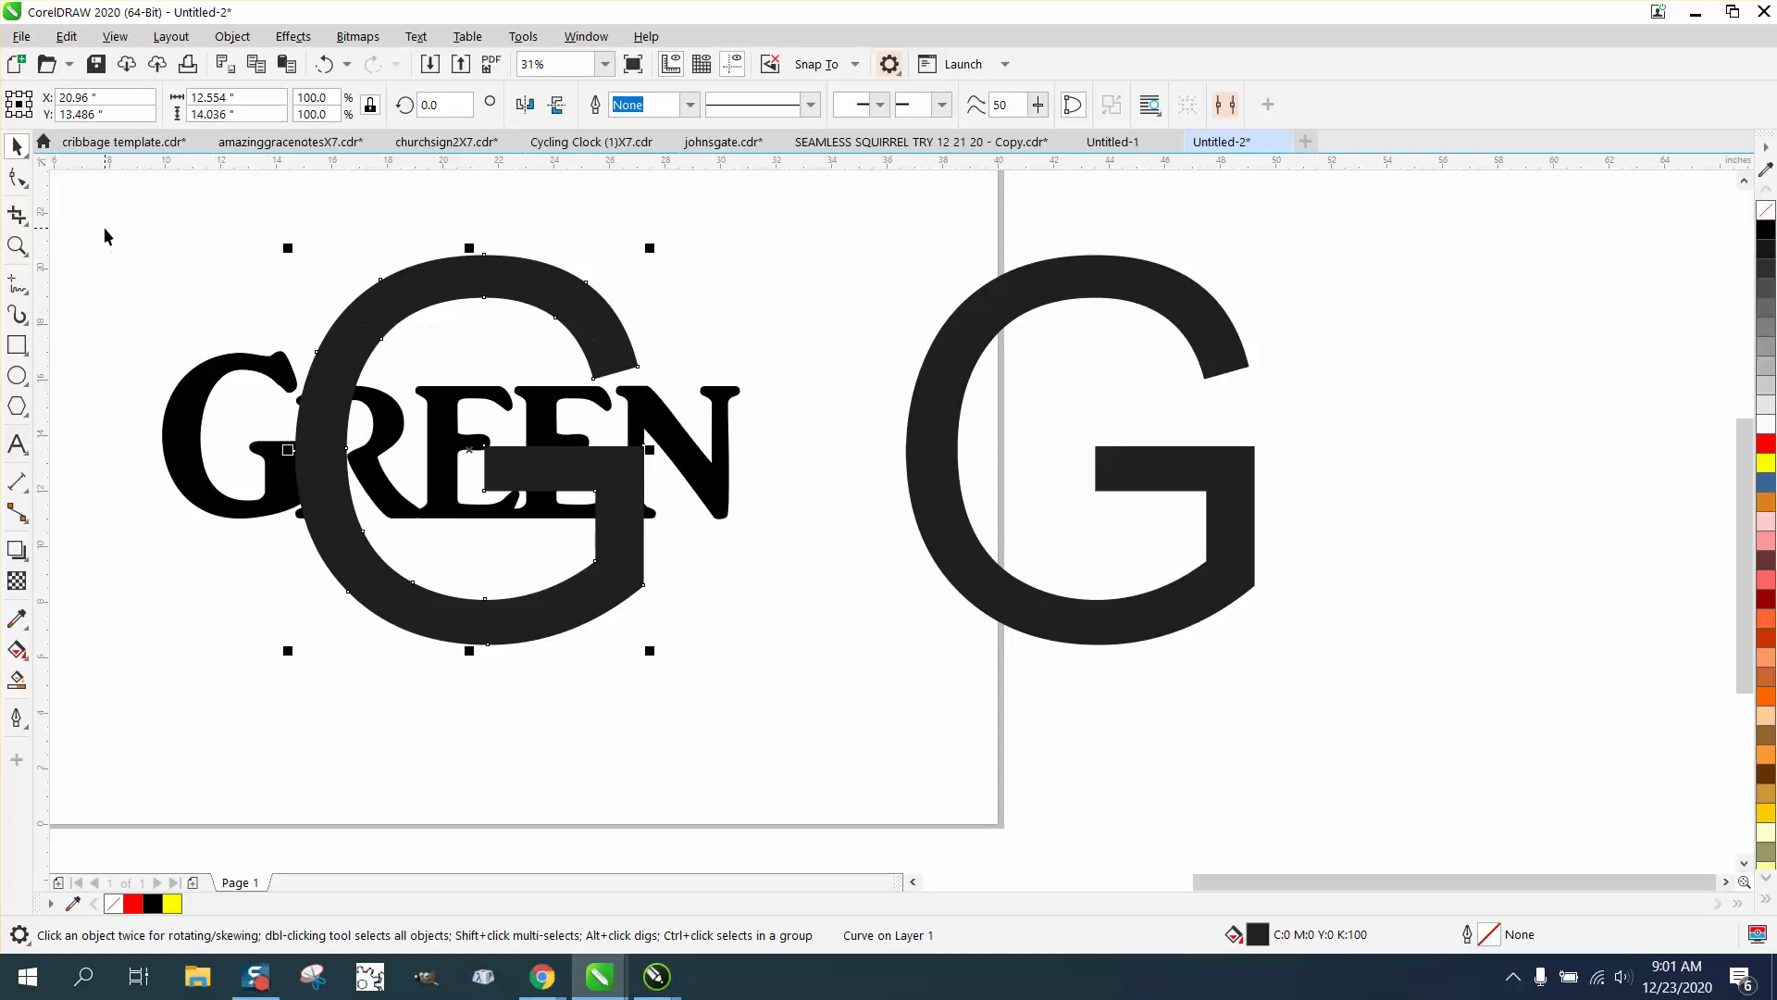
left_click_drag(104, 232, 837, 709)
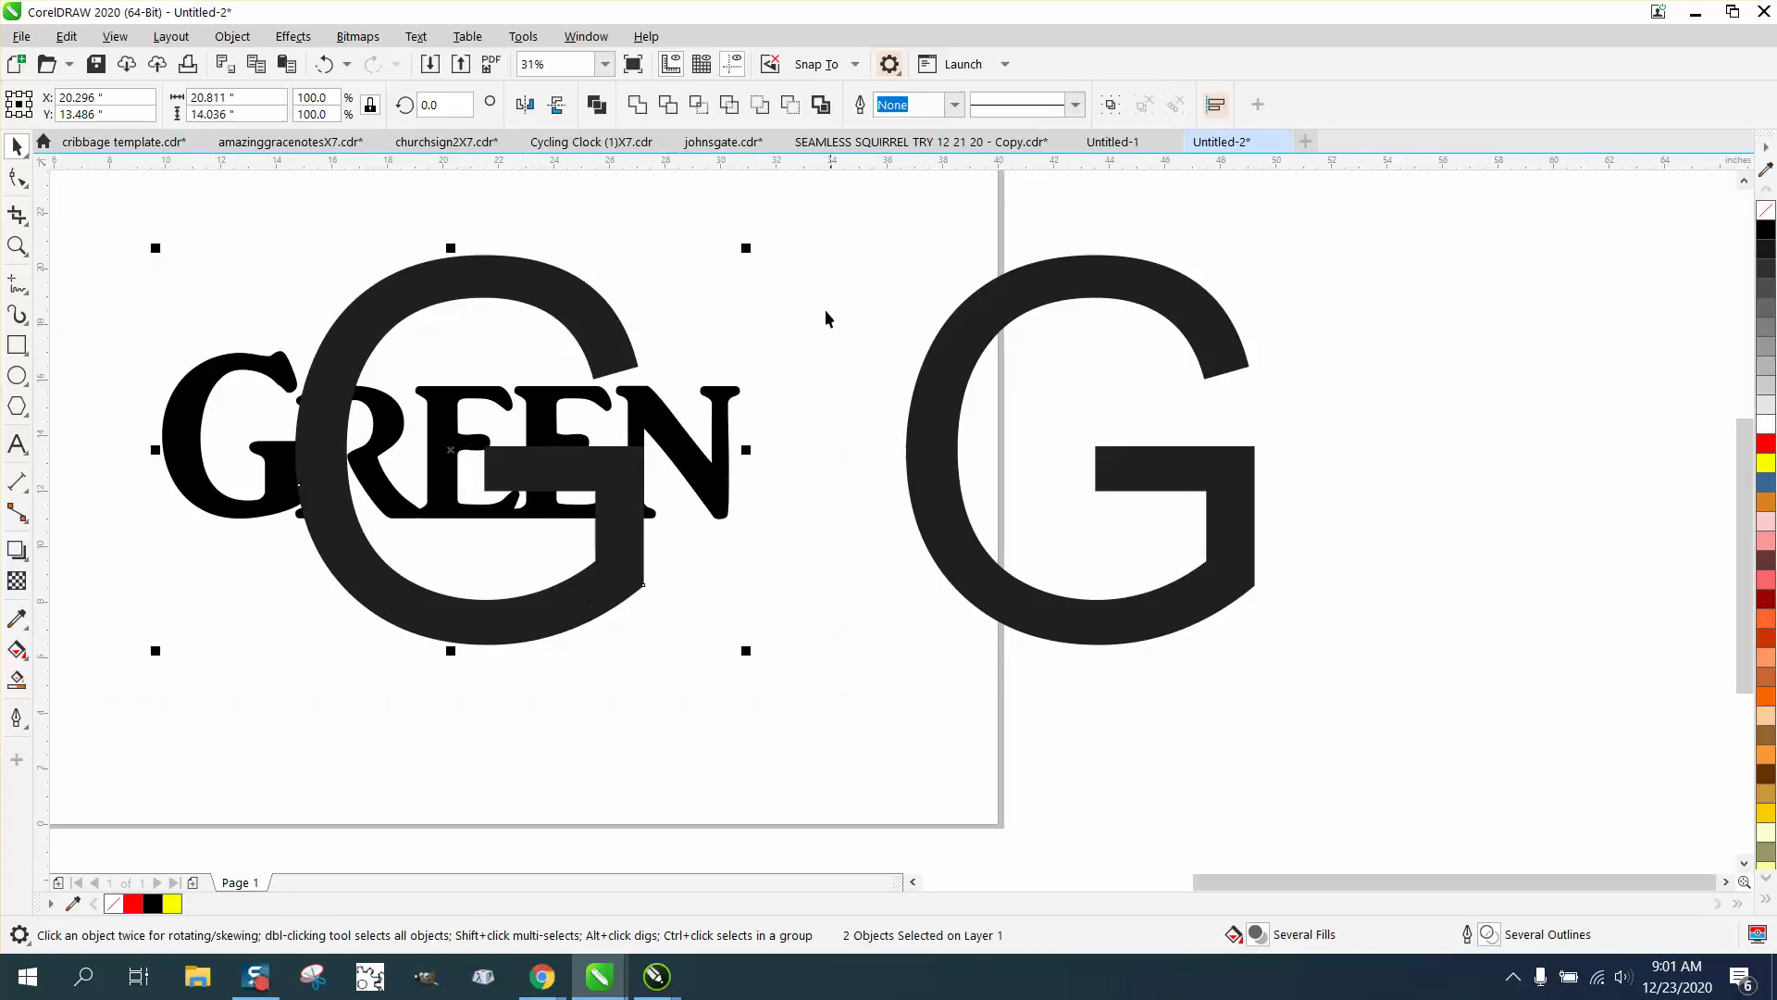
left_click(792, 108)
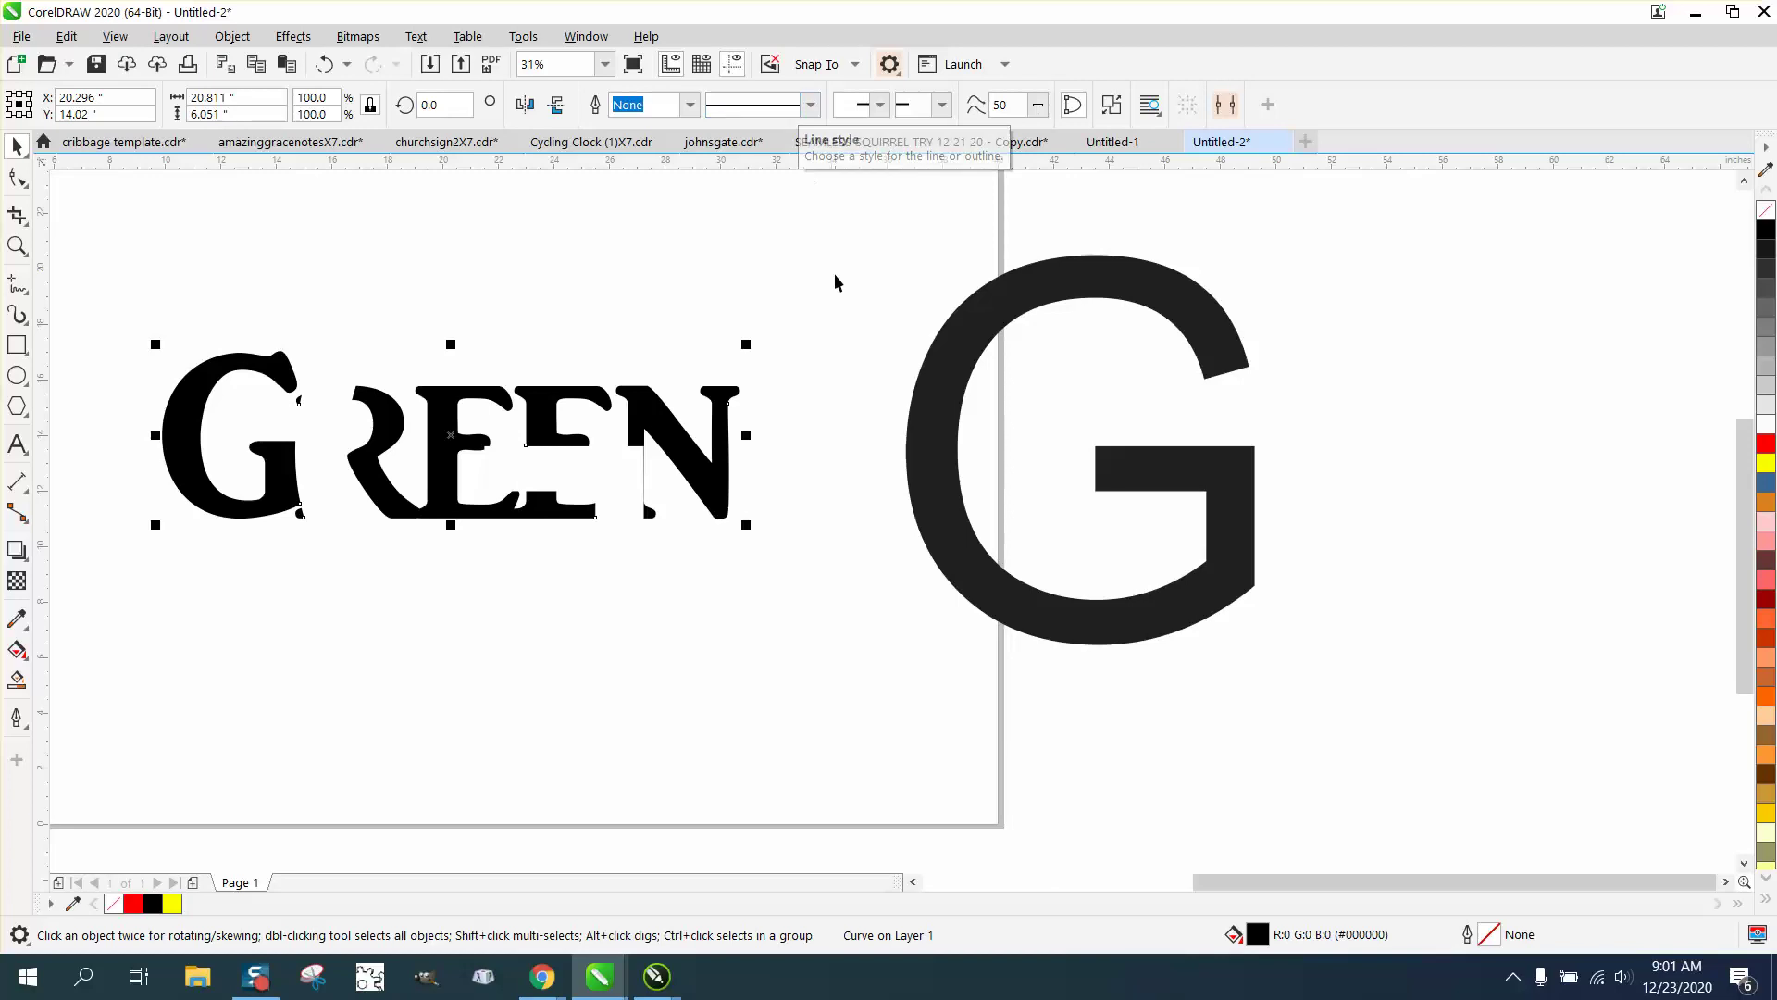
left_click(17, 247)
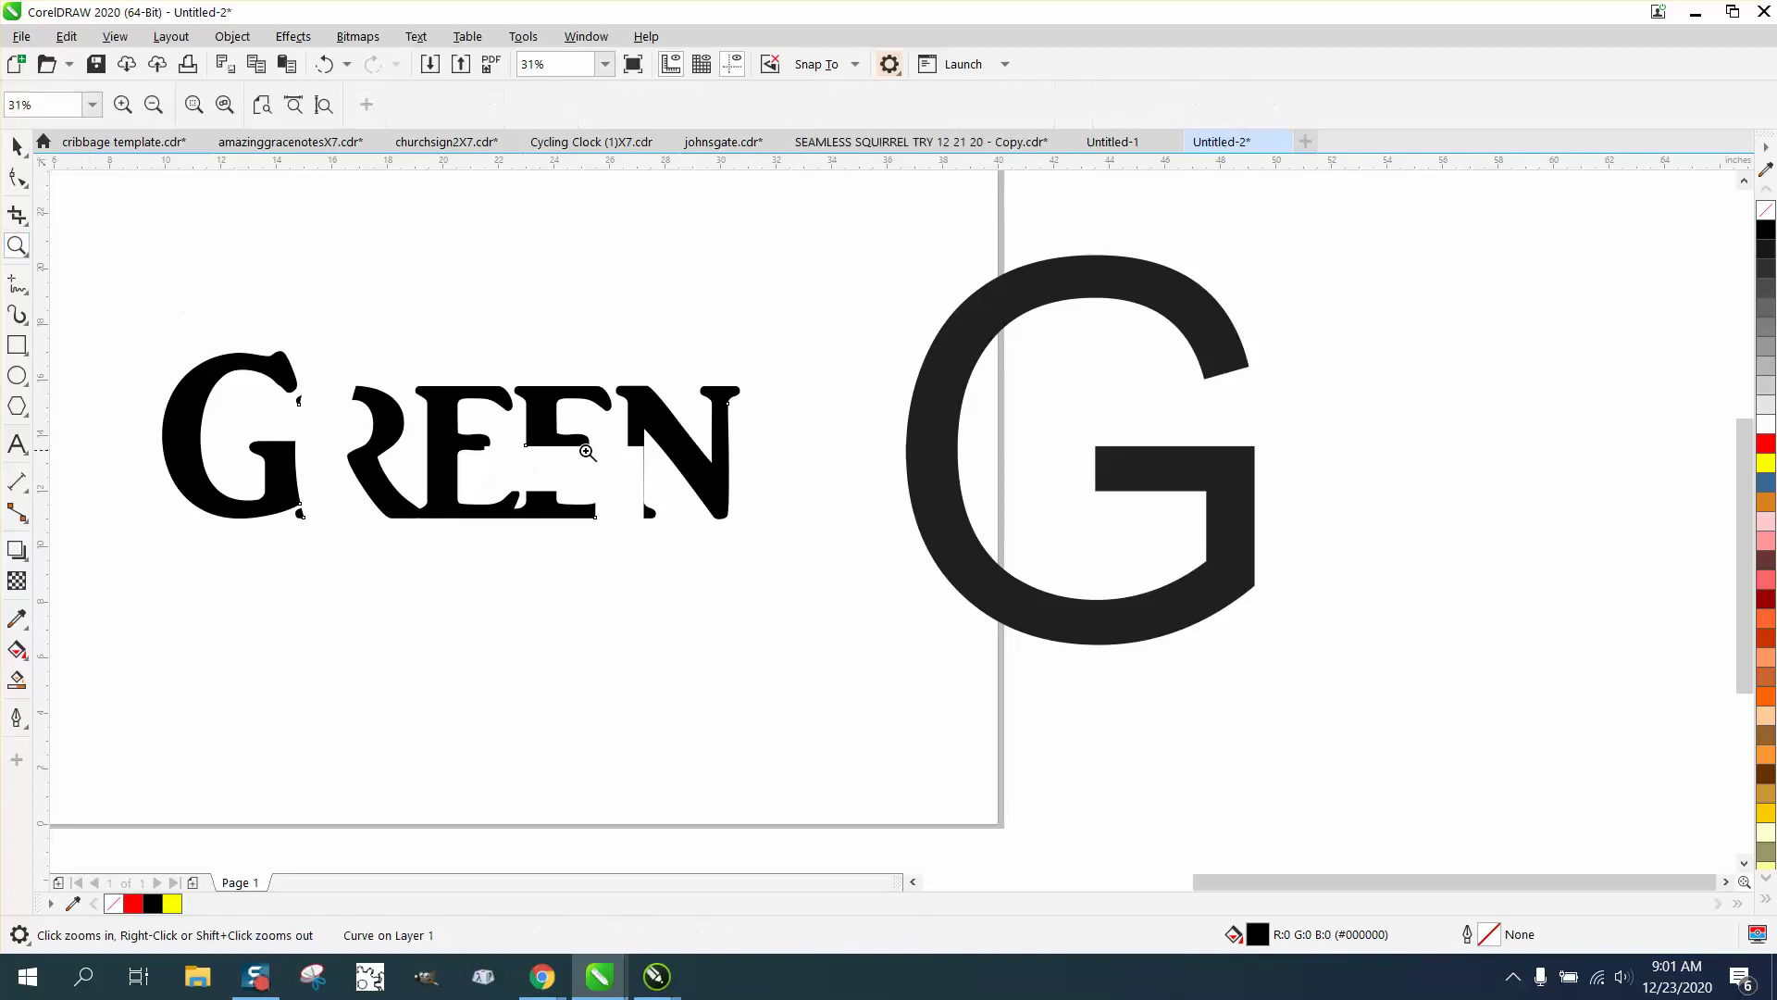
left_click_drag(685, 524, 603, 444)
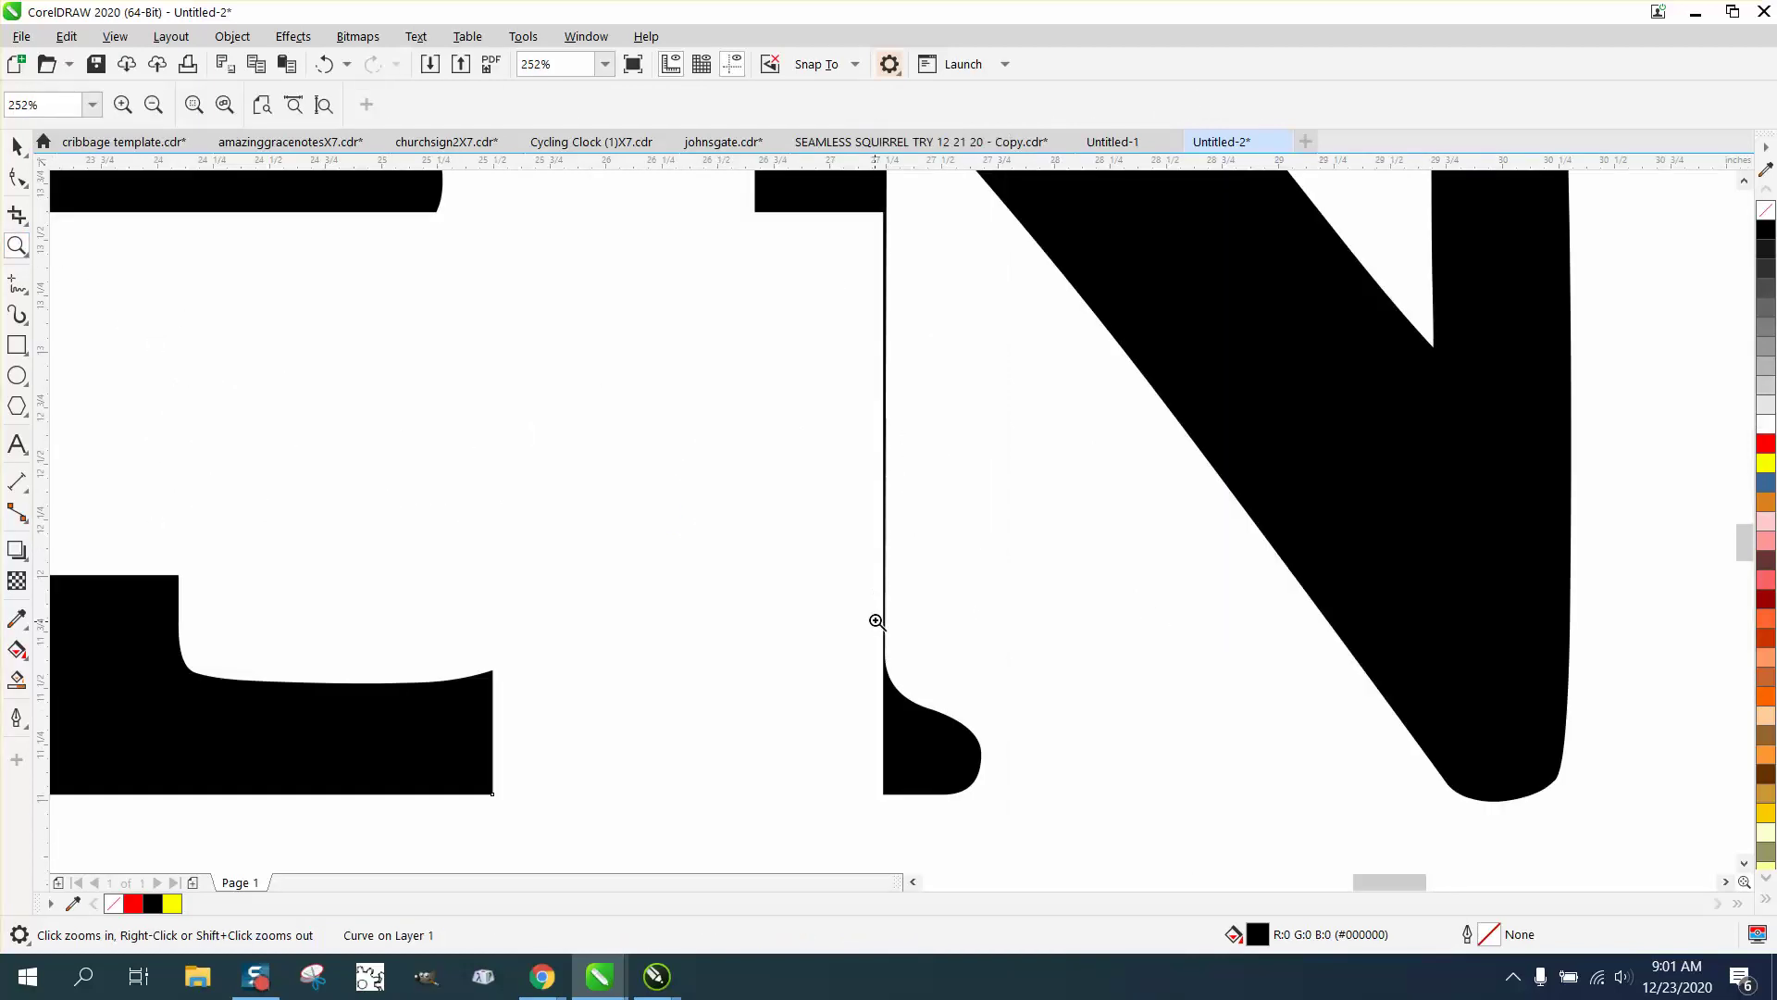
right_click(838, 583)
right_click(838, 584)
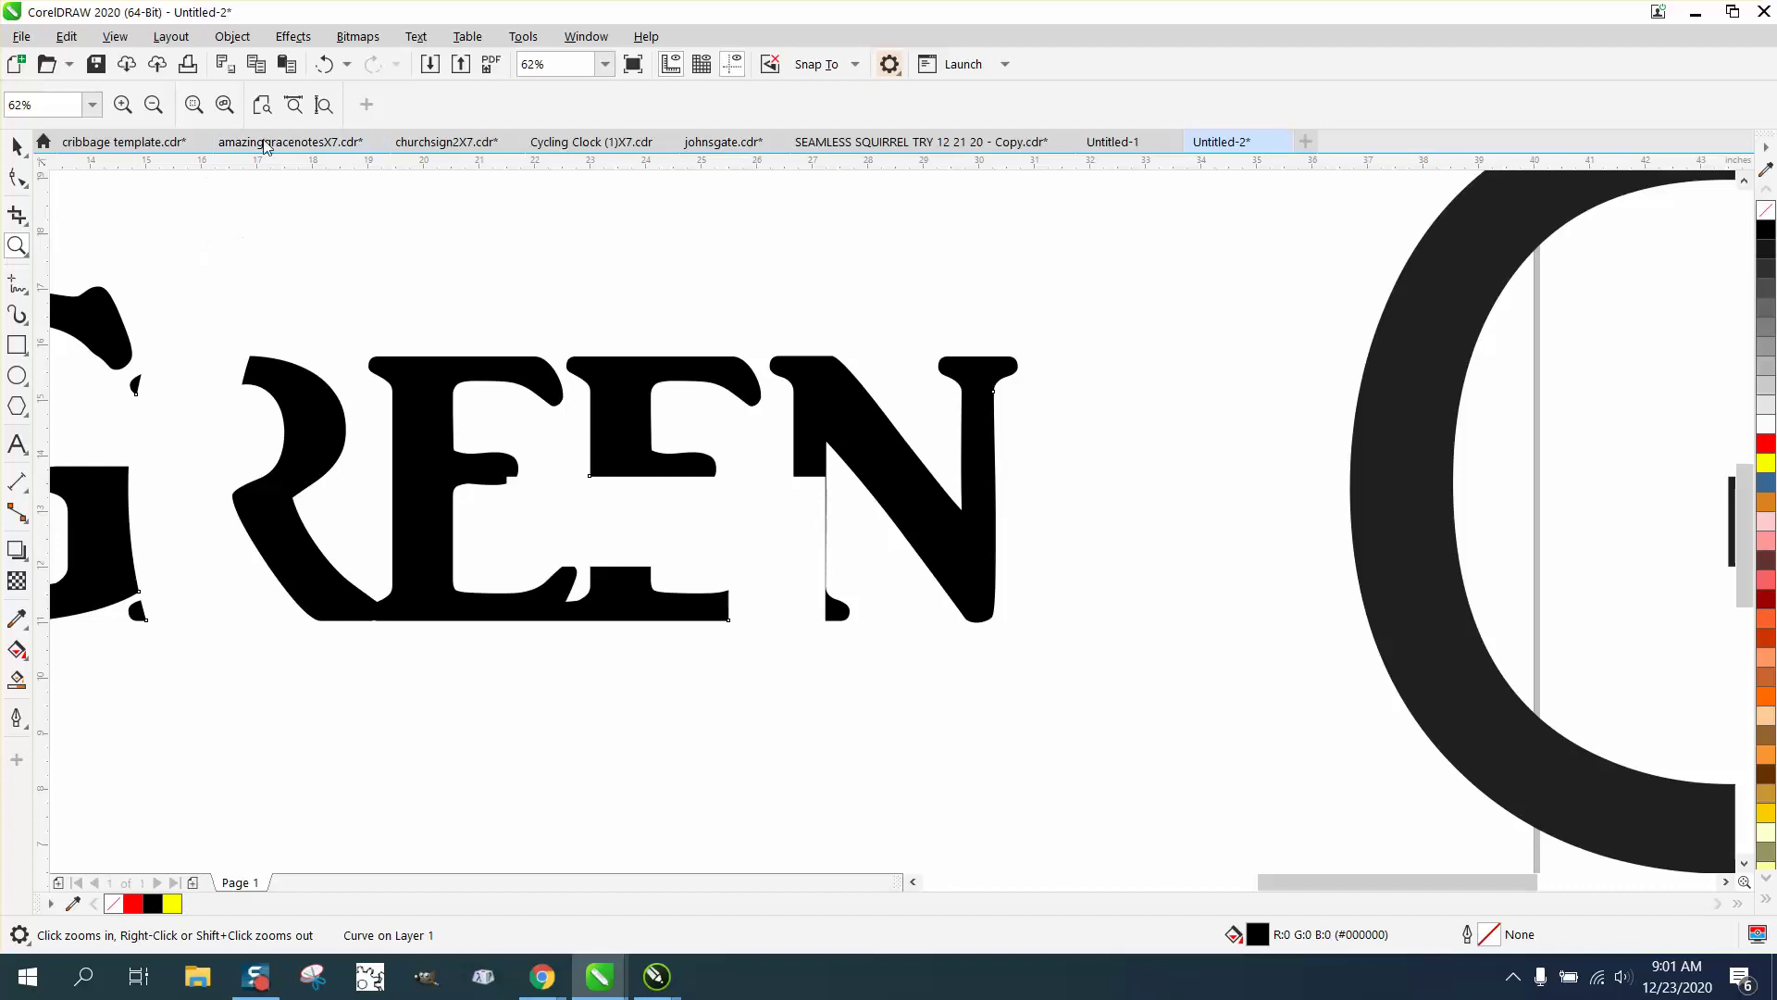
left_click(324, 63)
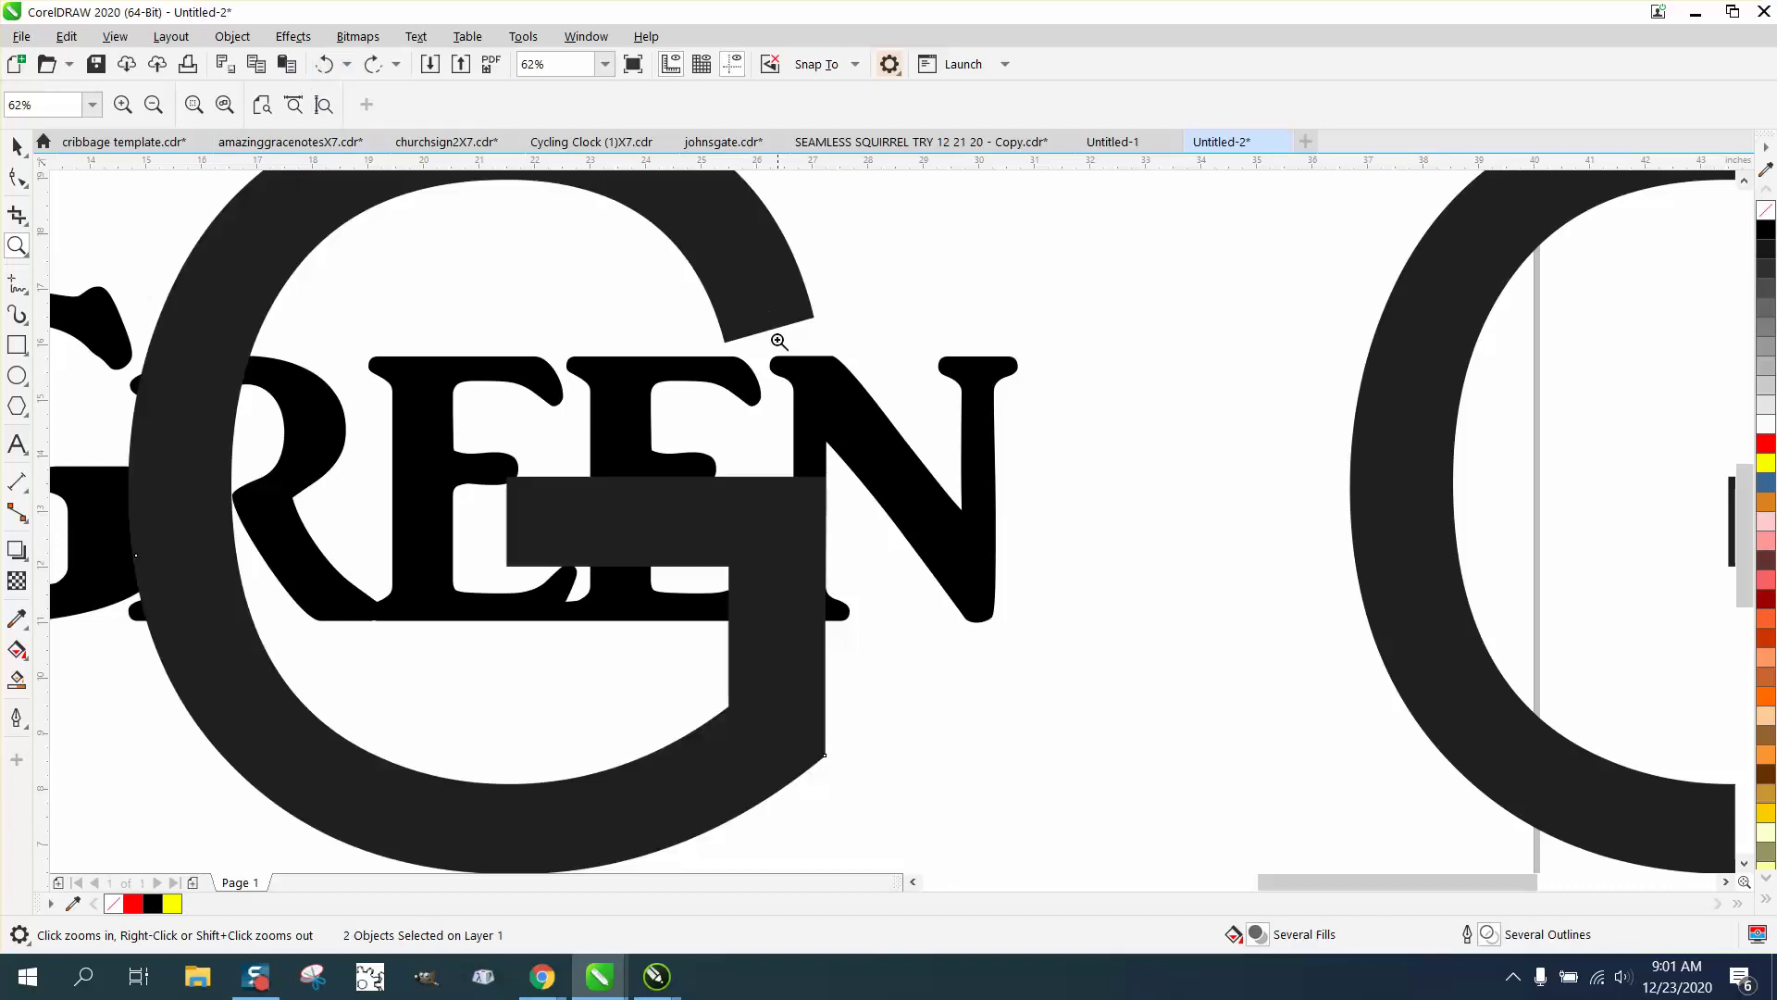
right_click(776, 342)
Step: Delete the spare G and set the nudge distance to 0.02 inches
left_click(17, 147)
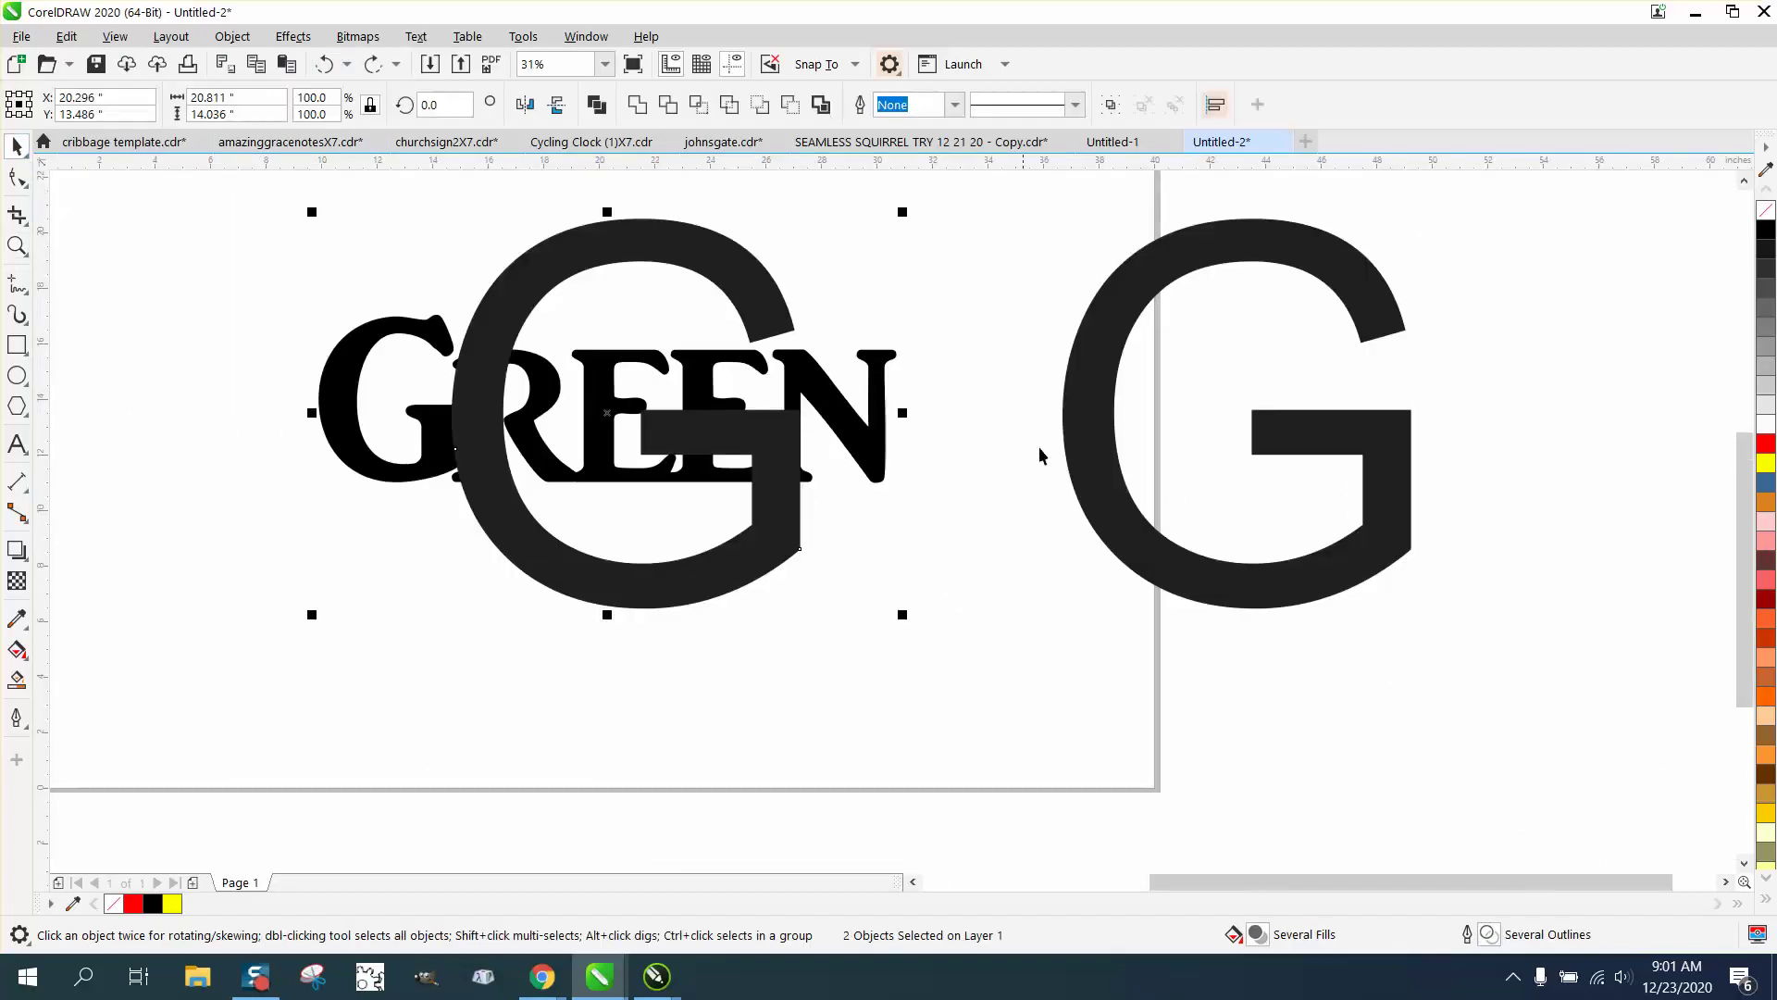
left_click(1128, 505)
key("Delete")
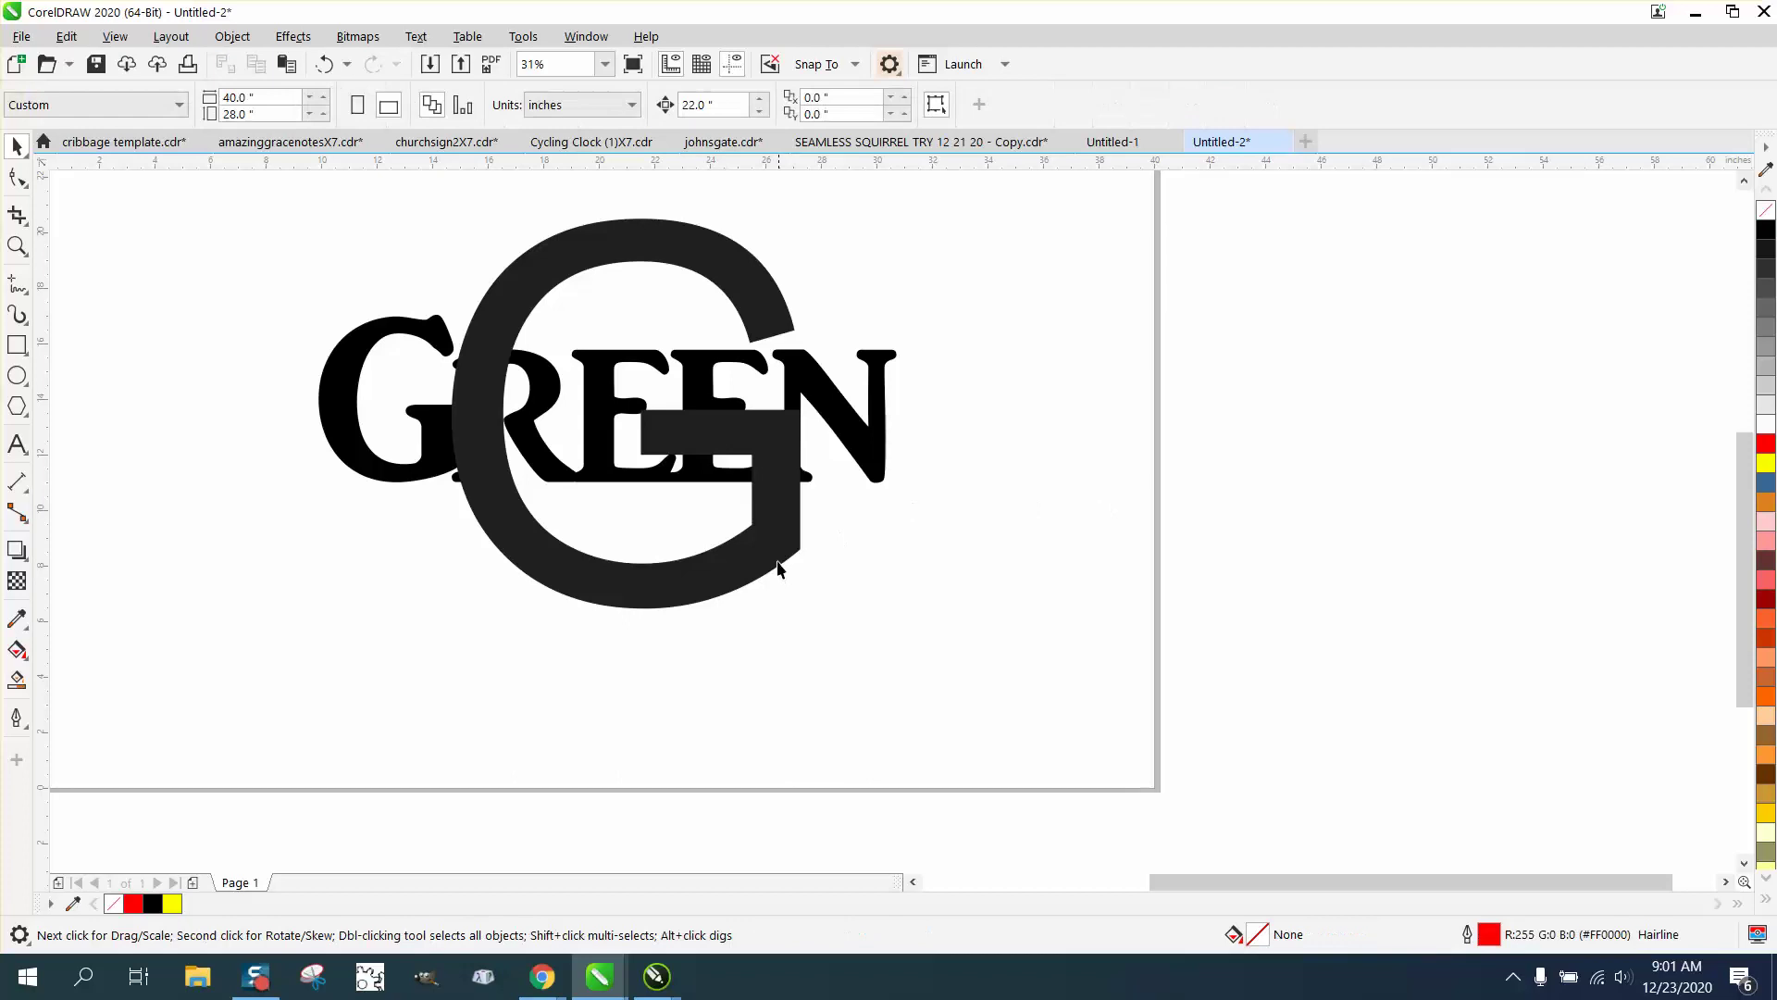
left_click(703, 105)
type(".02")
key("Return")
Step: Scale the big G down to 83.8% and centre it over GREEN
left_click(757, 275)
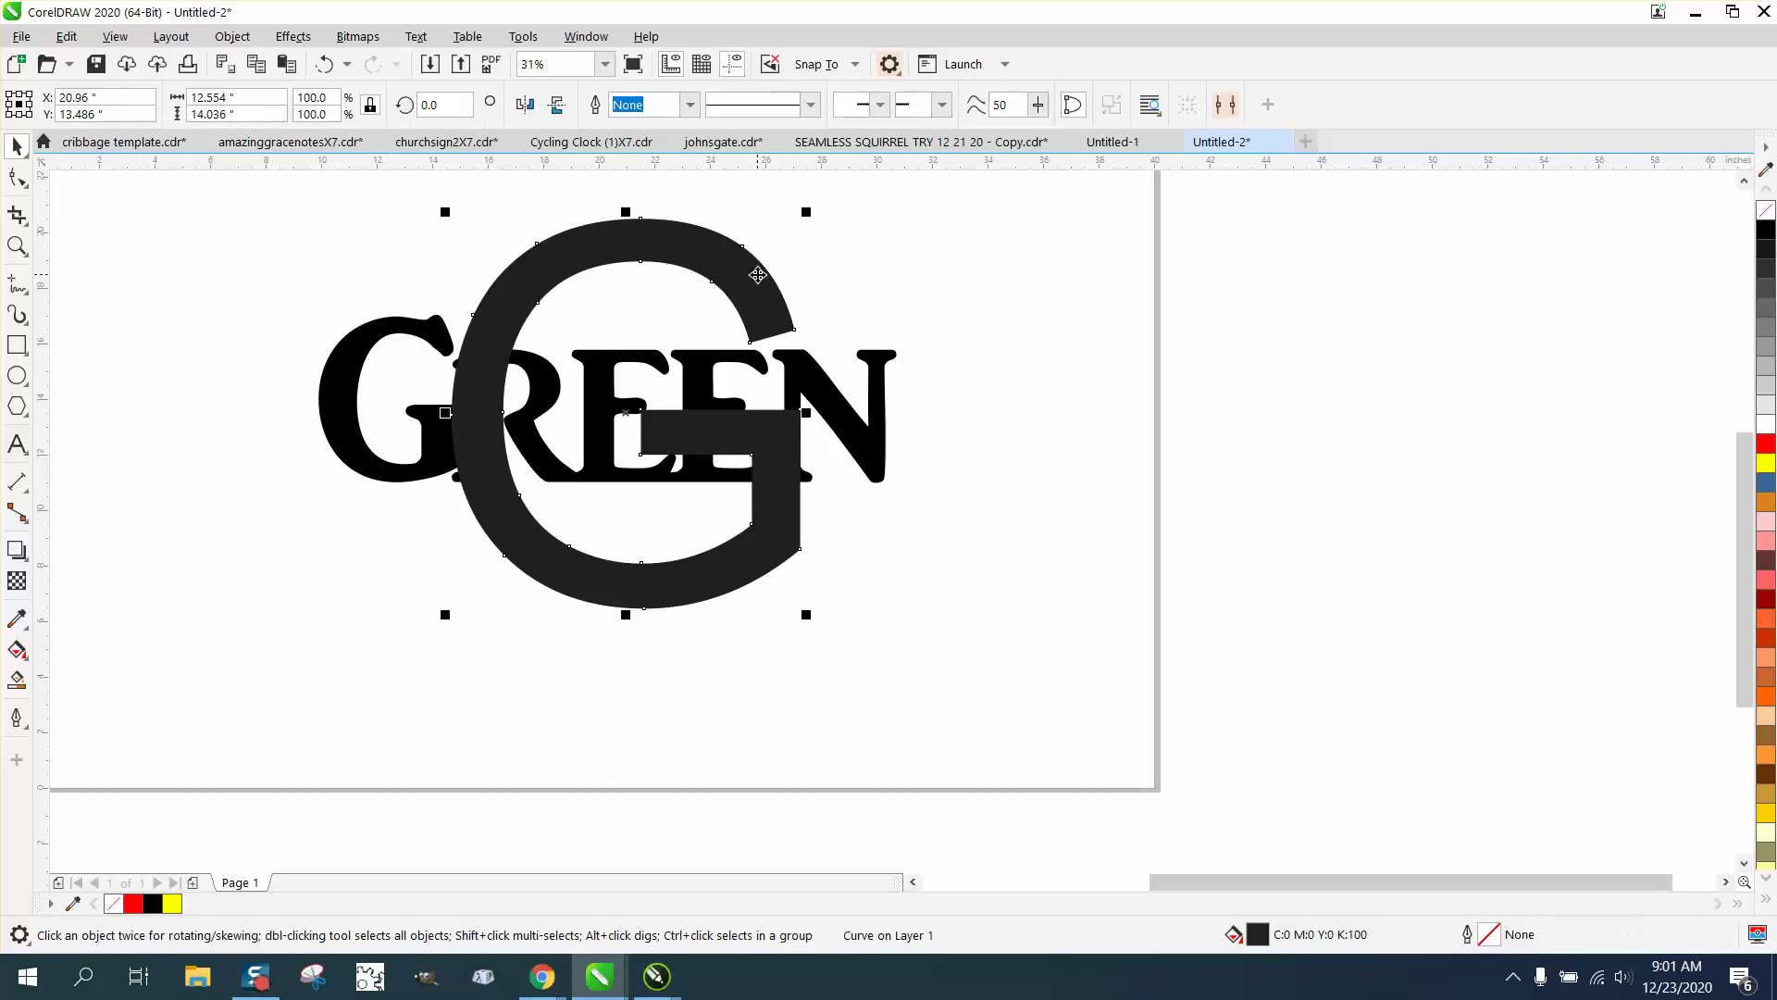
key("Right")
key("Right")
key("Right")
key("Right")
key("Right")
key("Right")
key("Right")
key("Right")
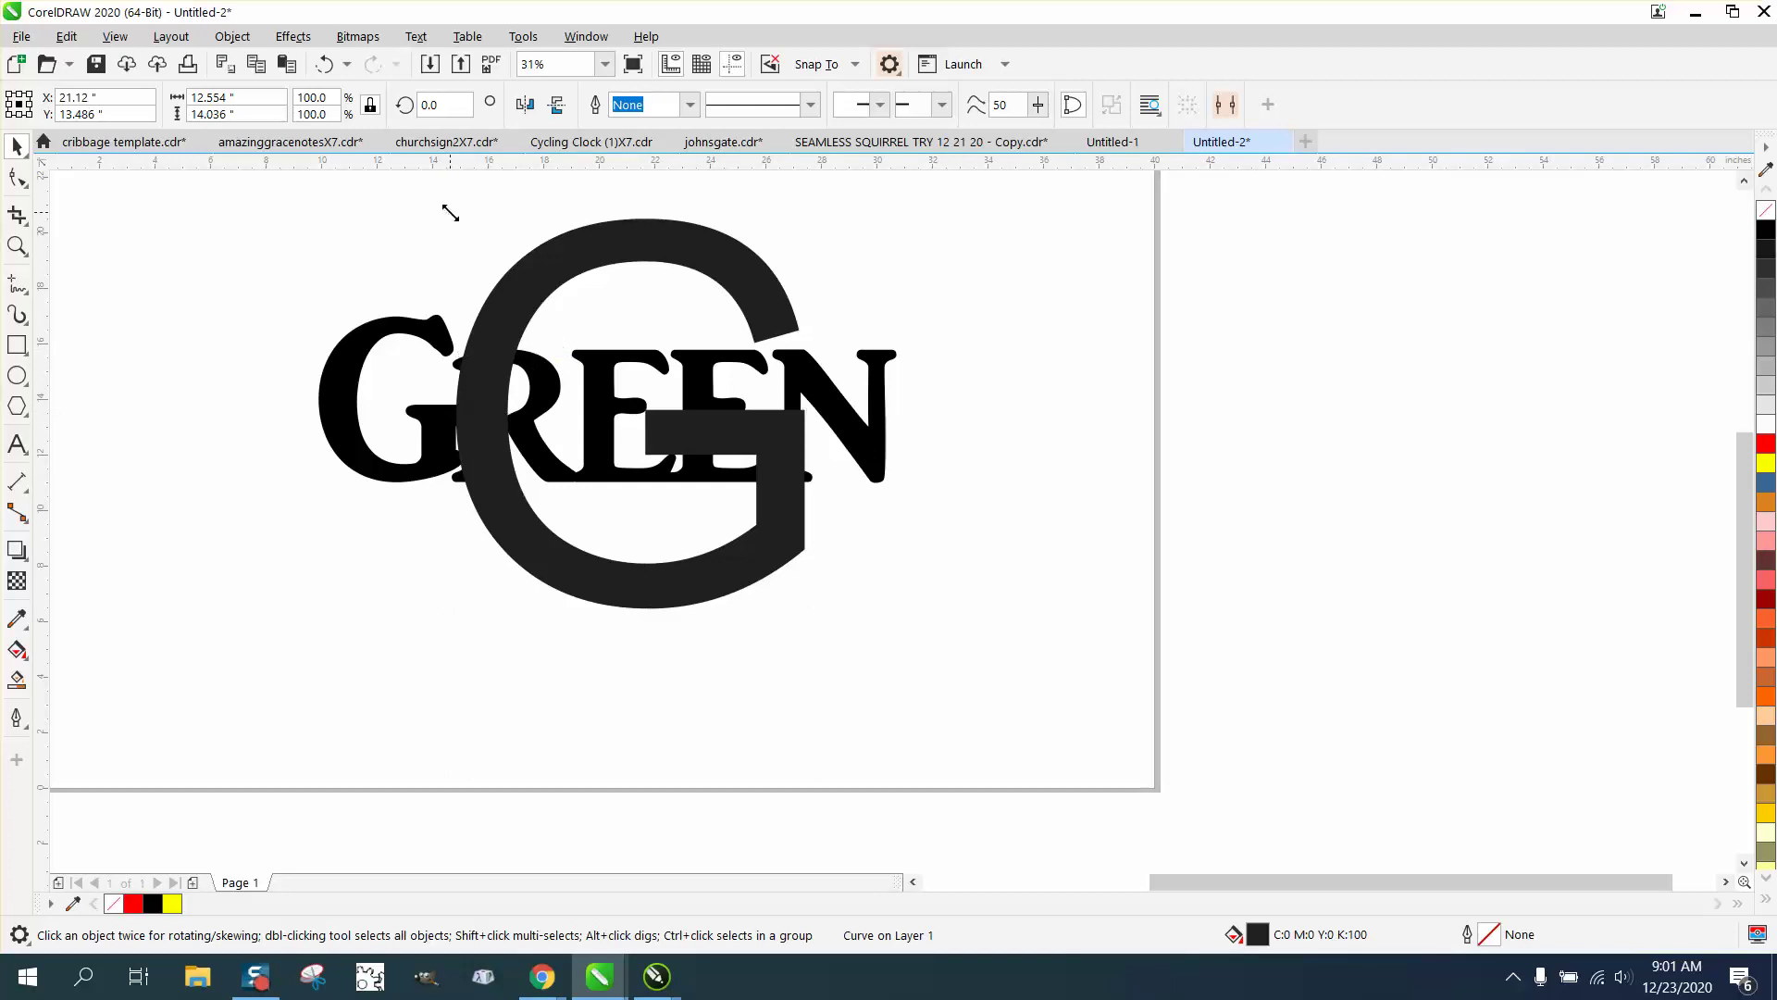
left_click_drag(813, 213, 755, 275)
left_click_drag(618, 457, 638, 428)
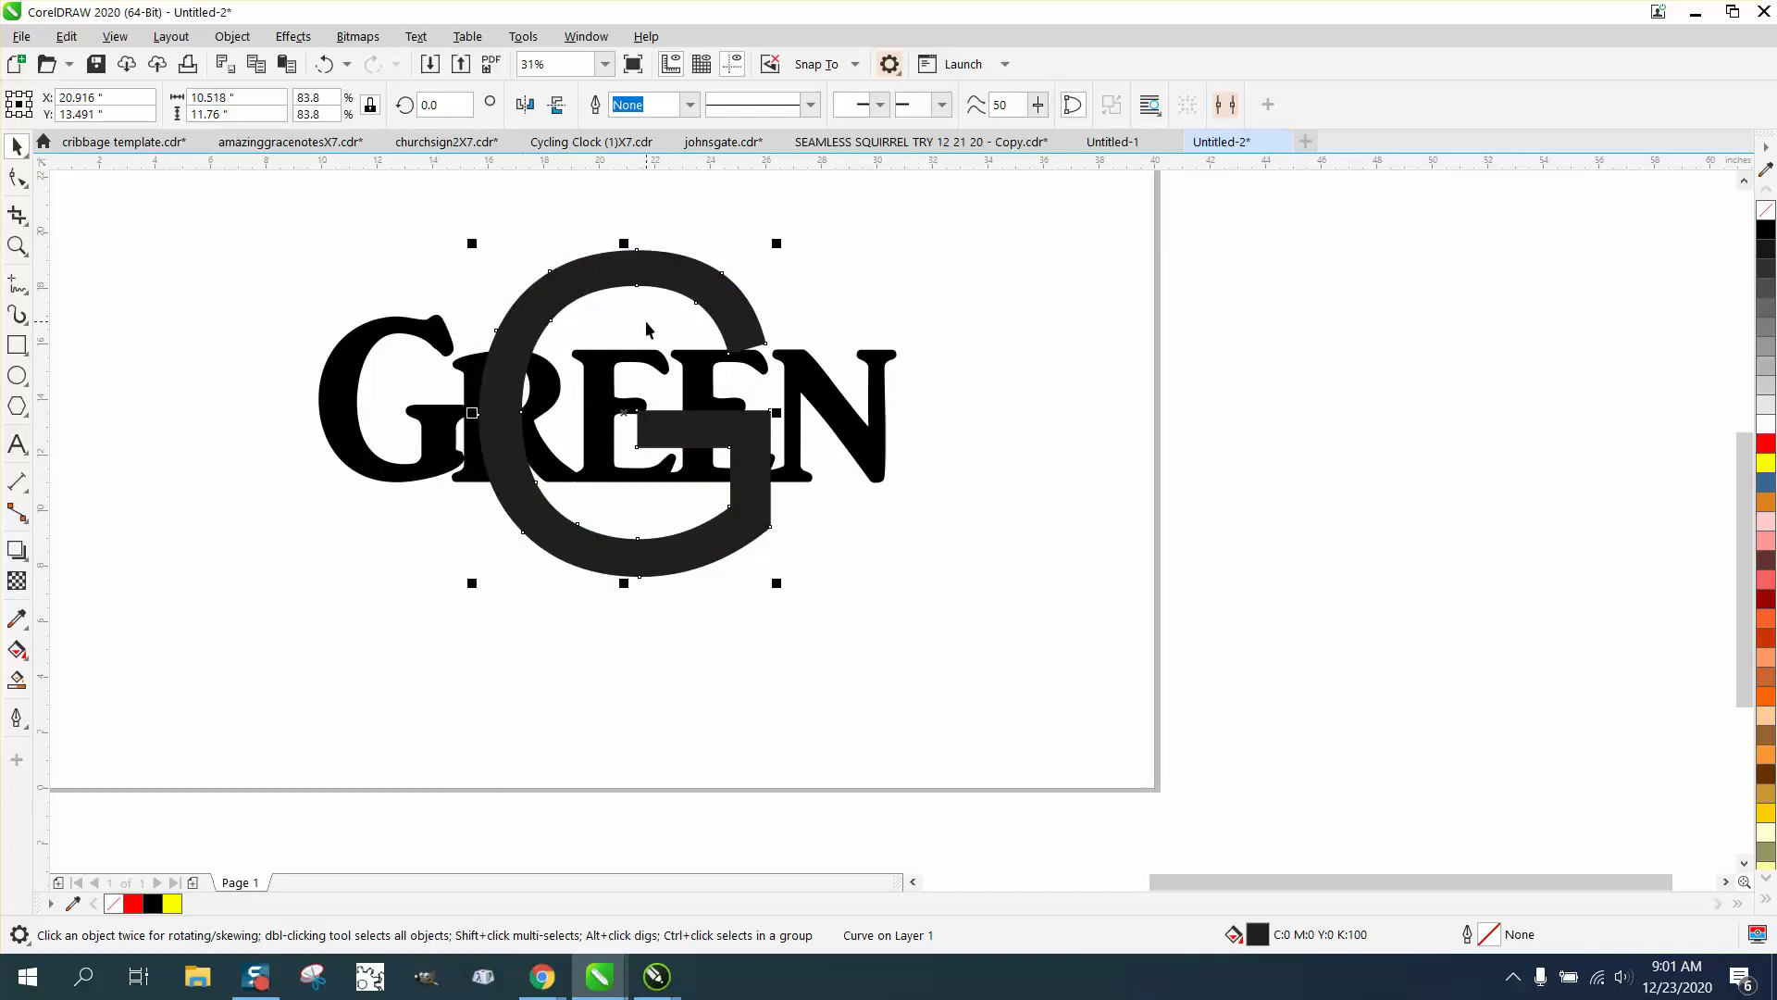
Step: Set the nudge distance to 22 inches
left_click(865, 238)
left_click(713, 104)
type("22")
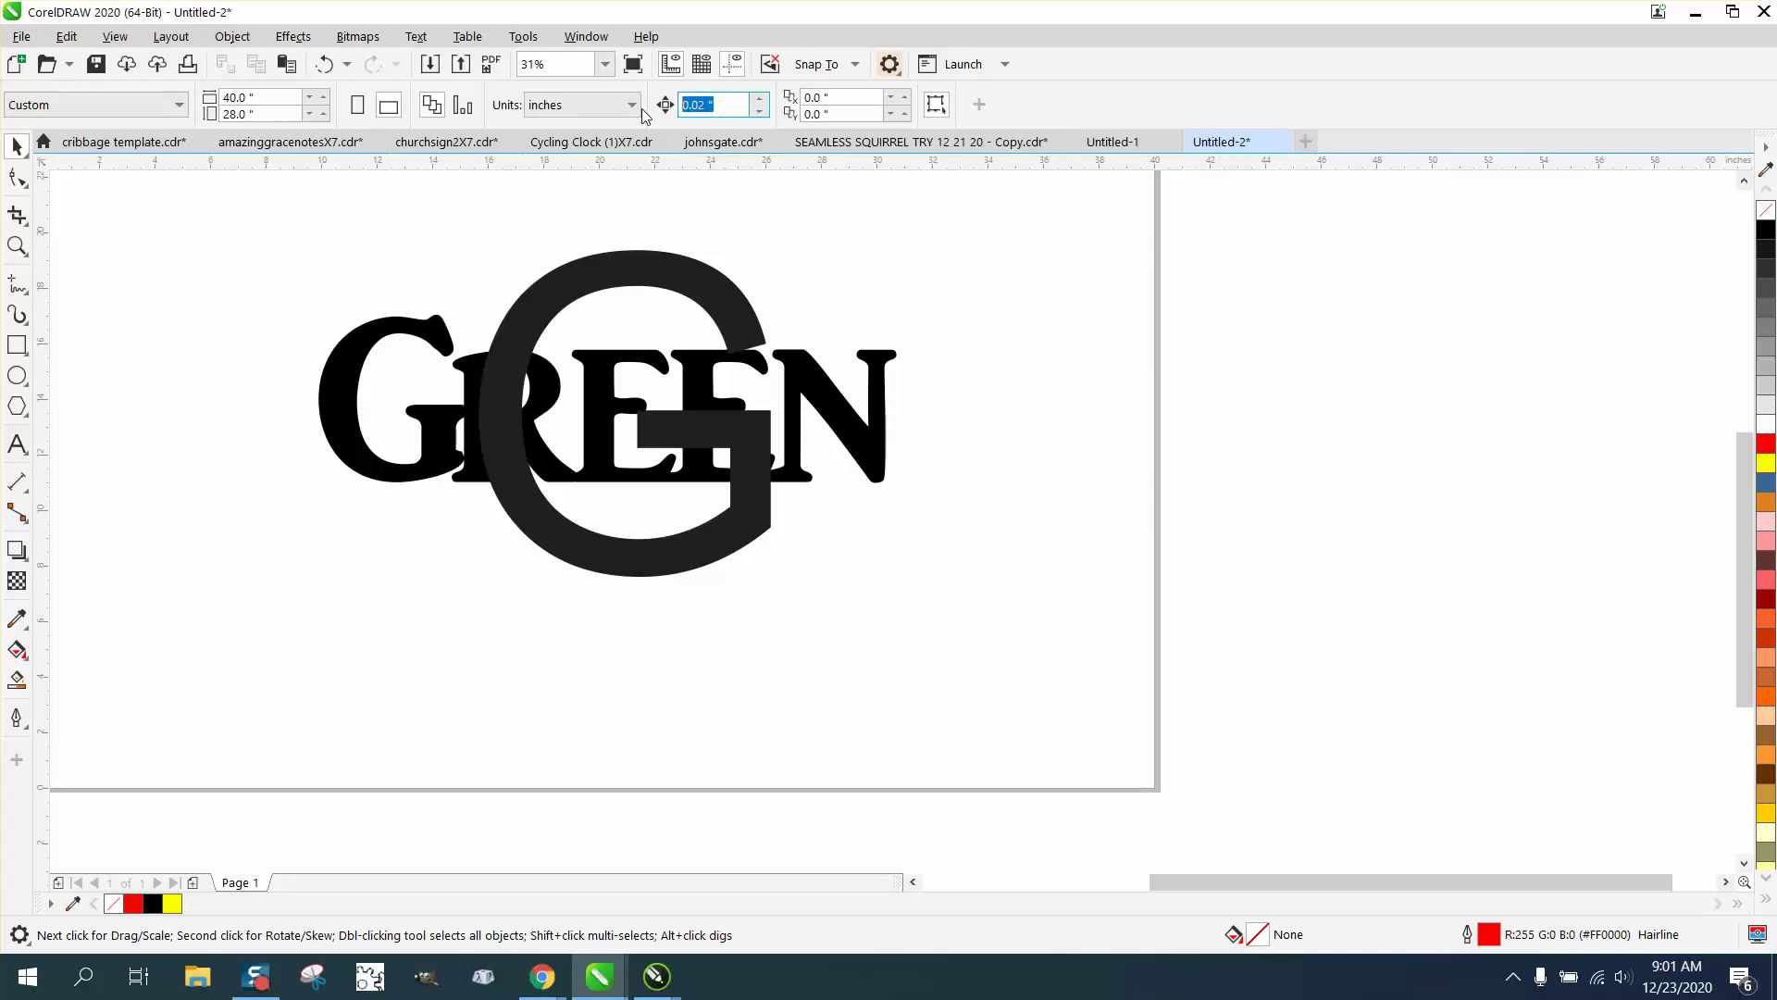
Step: Drop a copy of the G 22 inches right, then trim the G out of GREEN with Back Minus Front
left_click(656, 273)
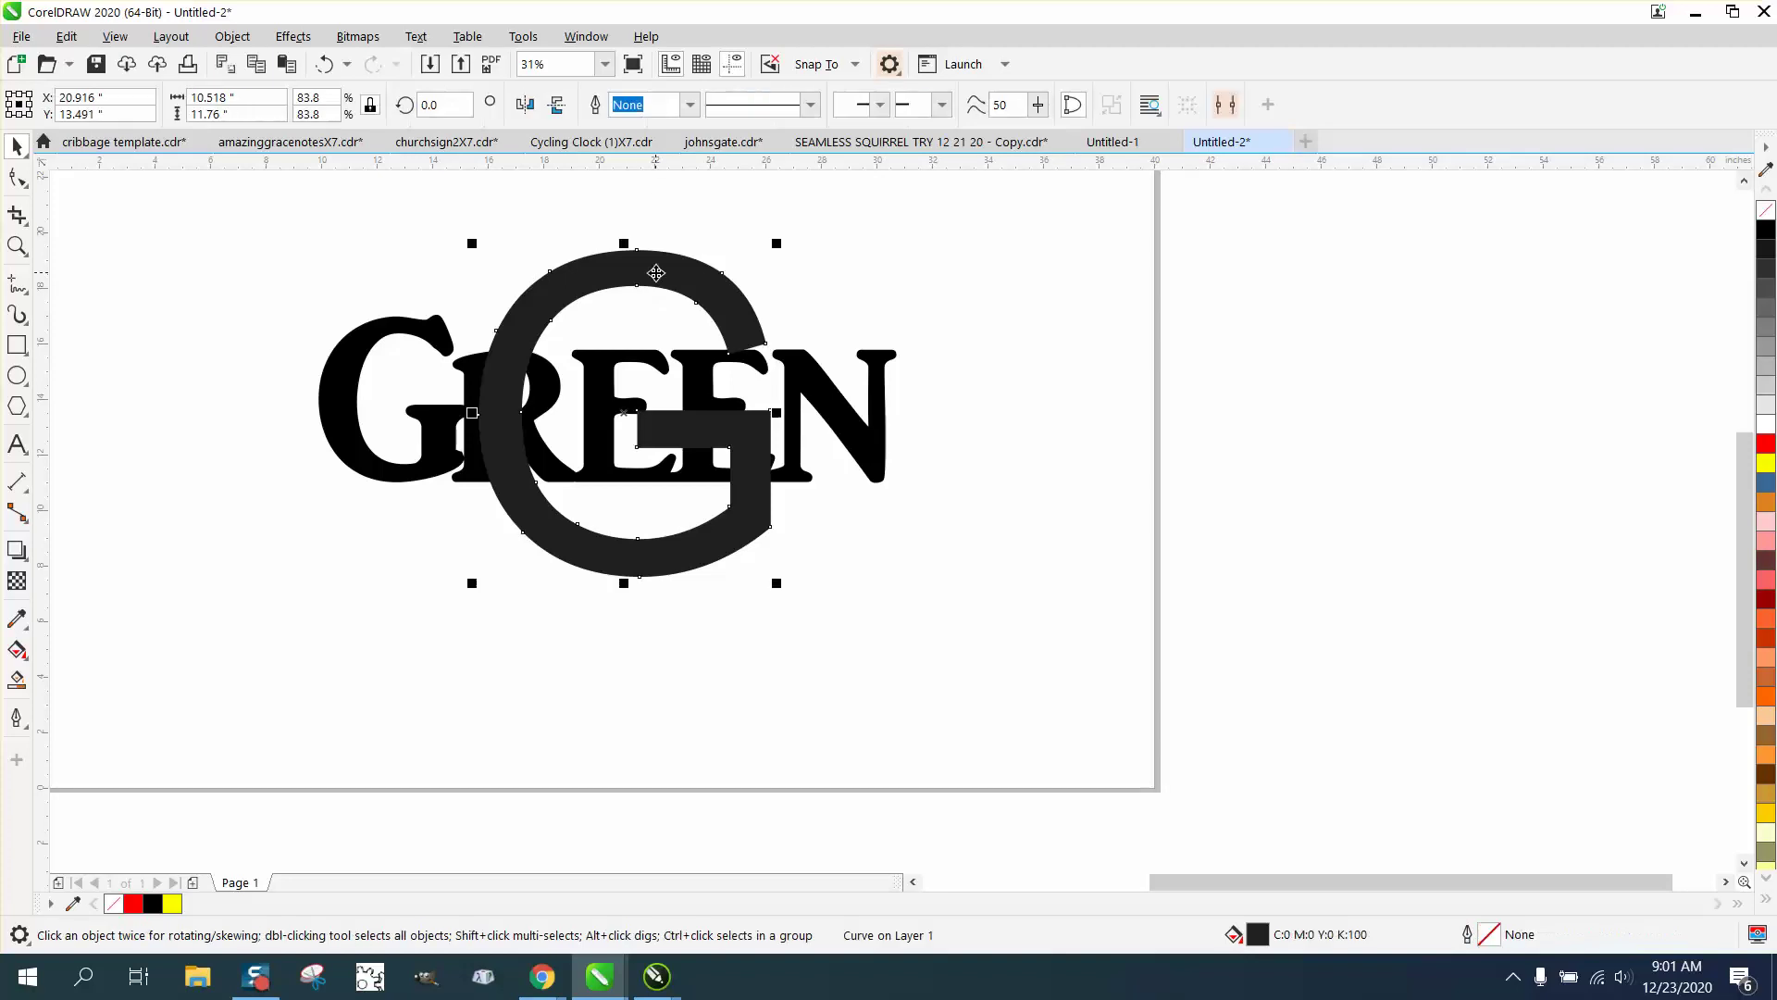
key("KP_Add")
key("Right")
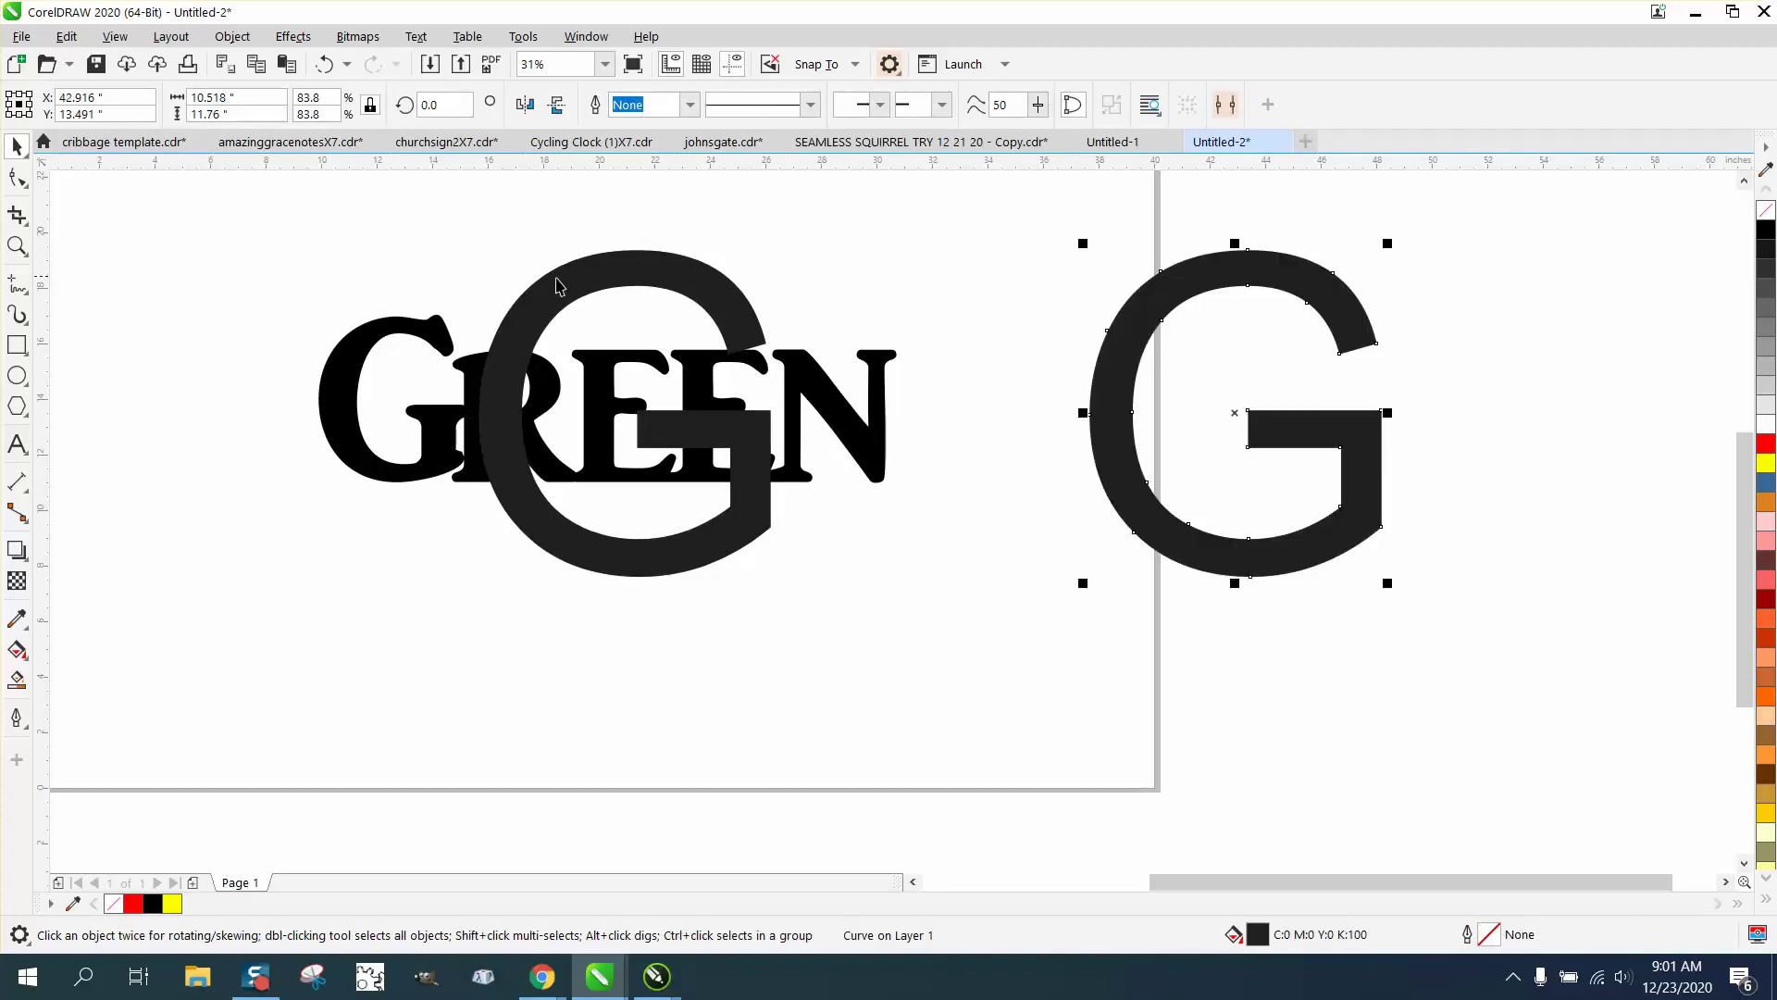
left_click_drag(284, 231, 953, 609)
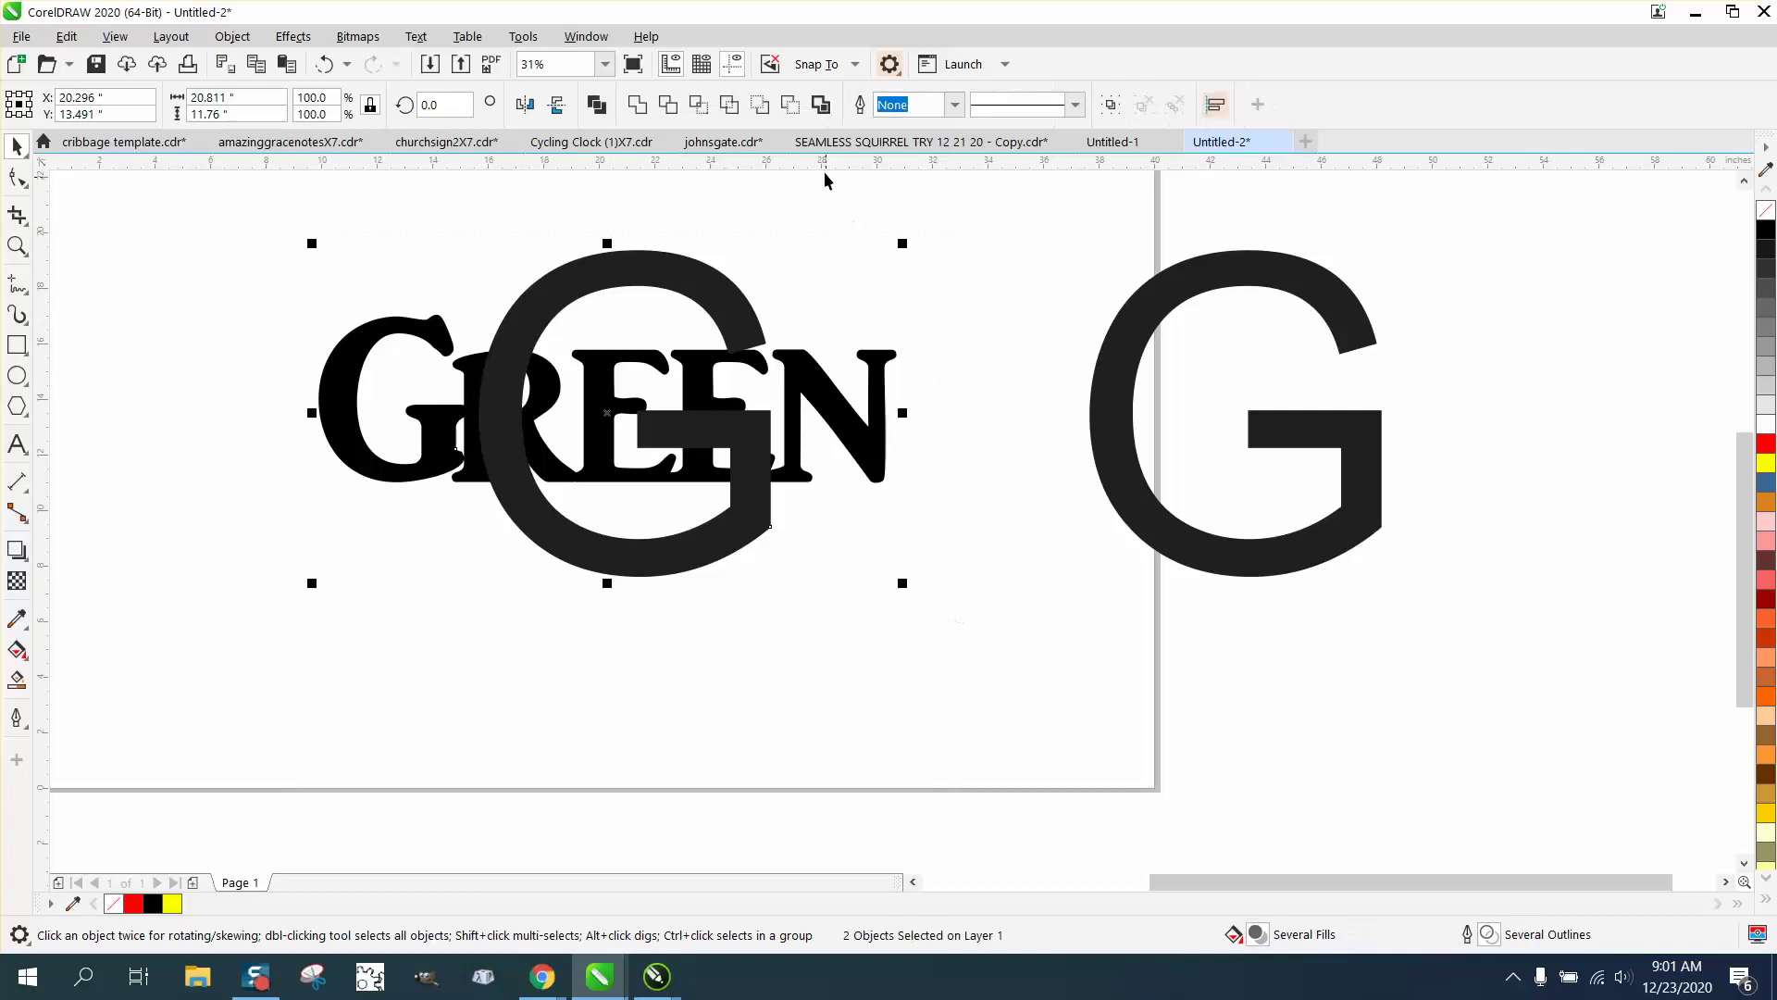
left_click(800, 107)
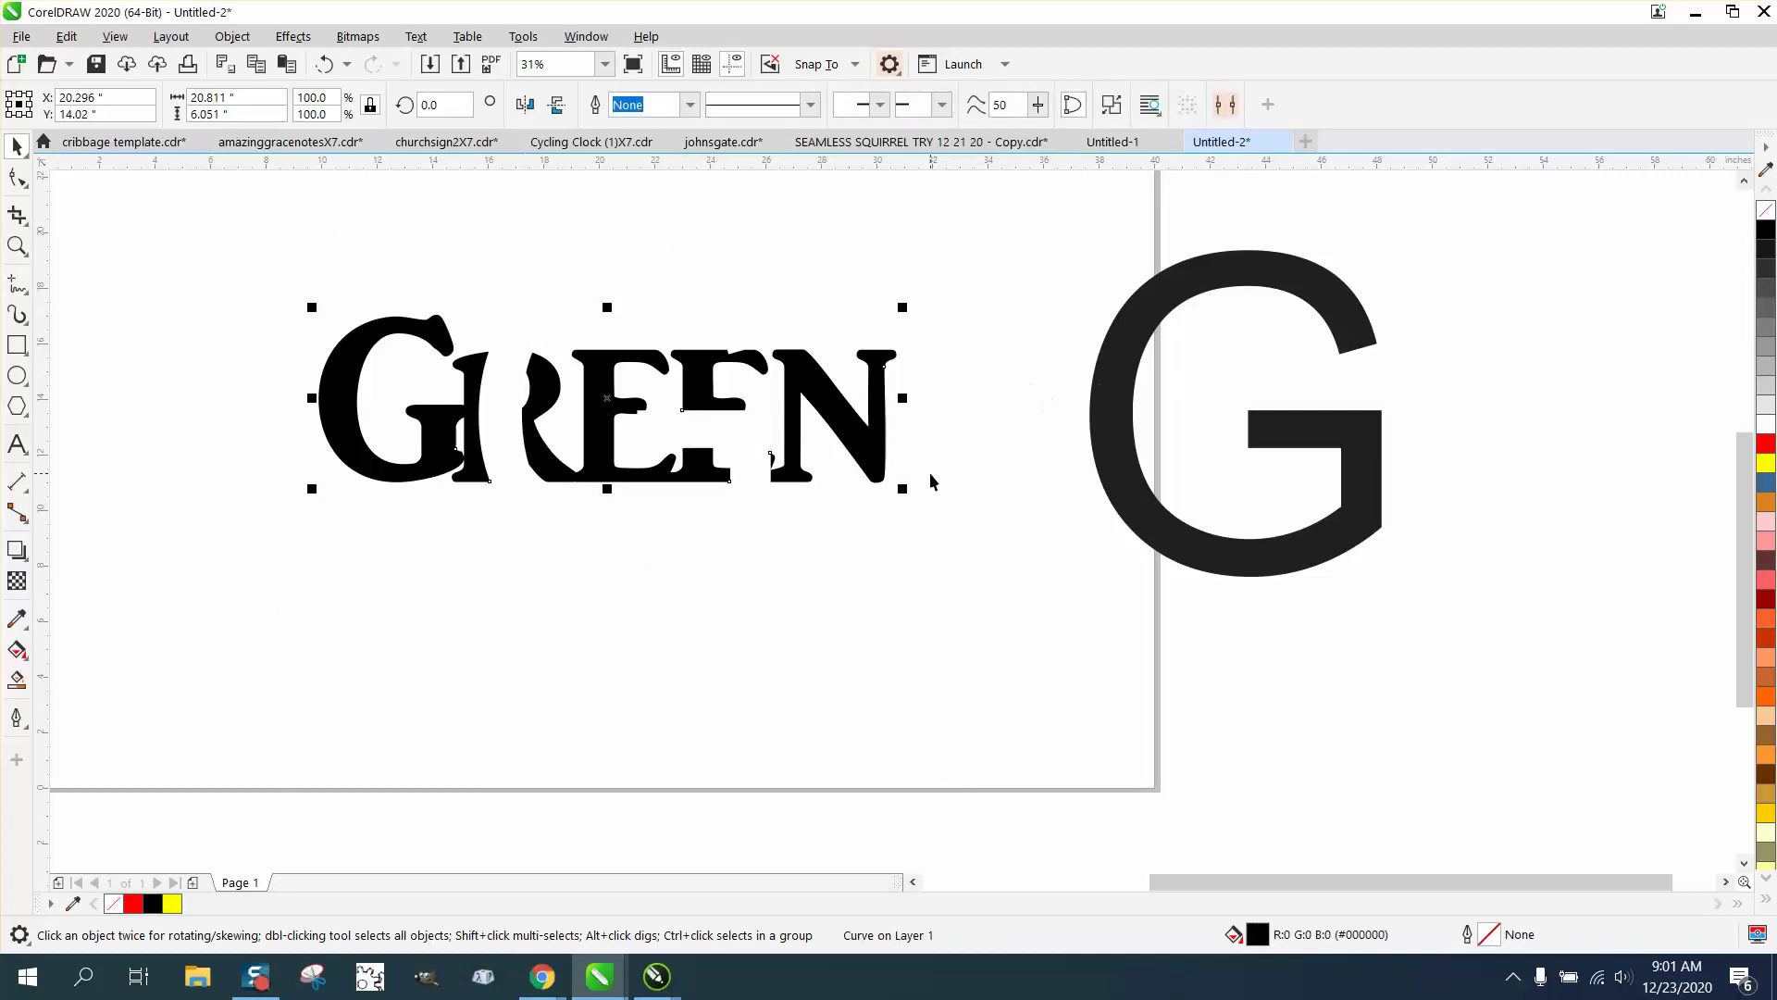
Step: Make GREEN and the spare G unfilled with red hairline outlines
left_click(1765, 211)
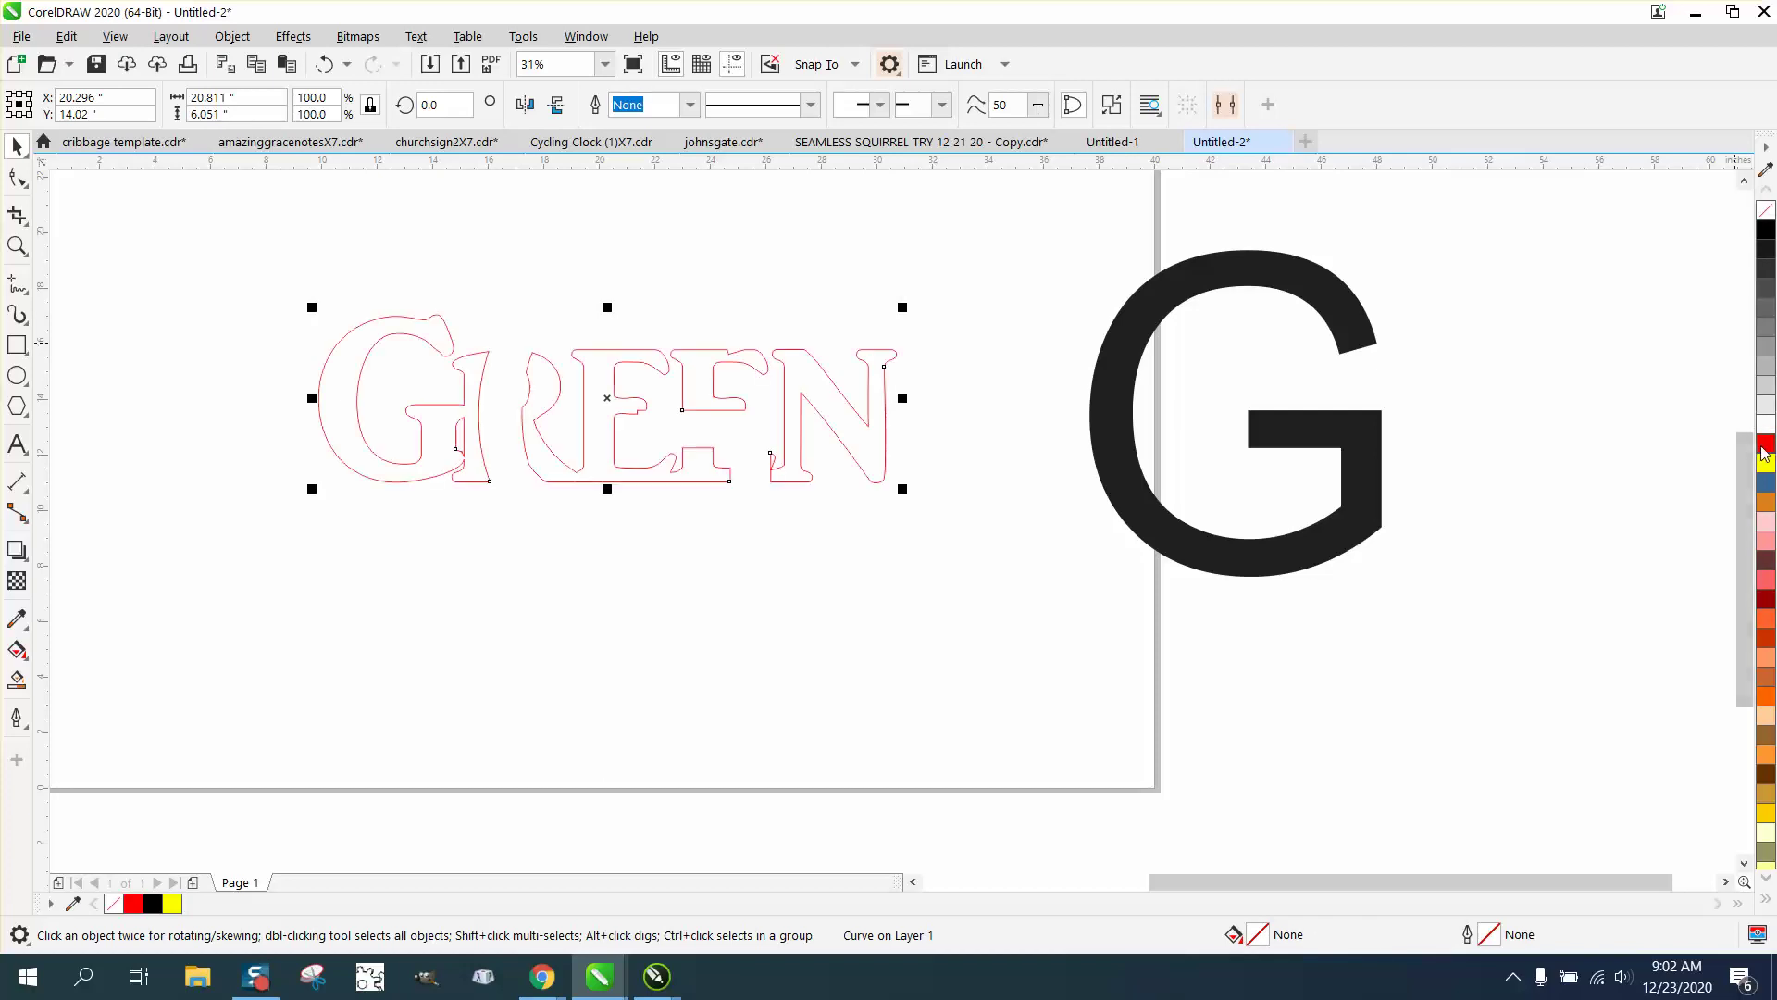
right_click(1765, 452)
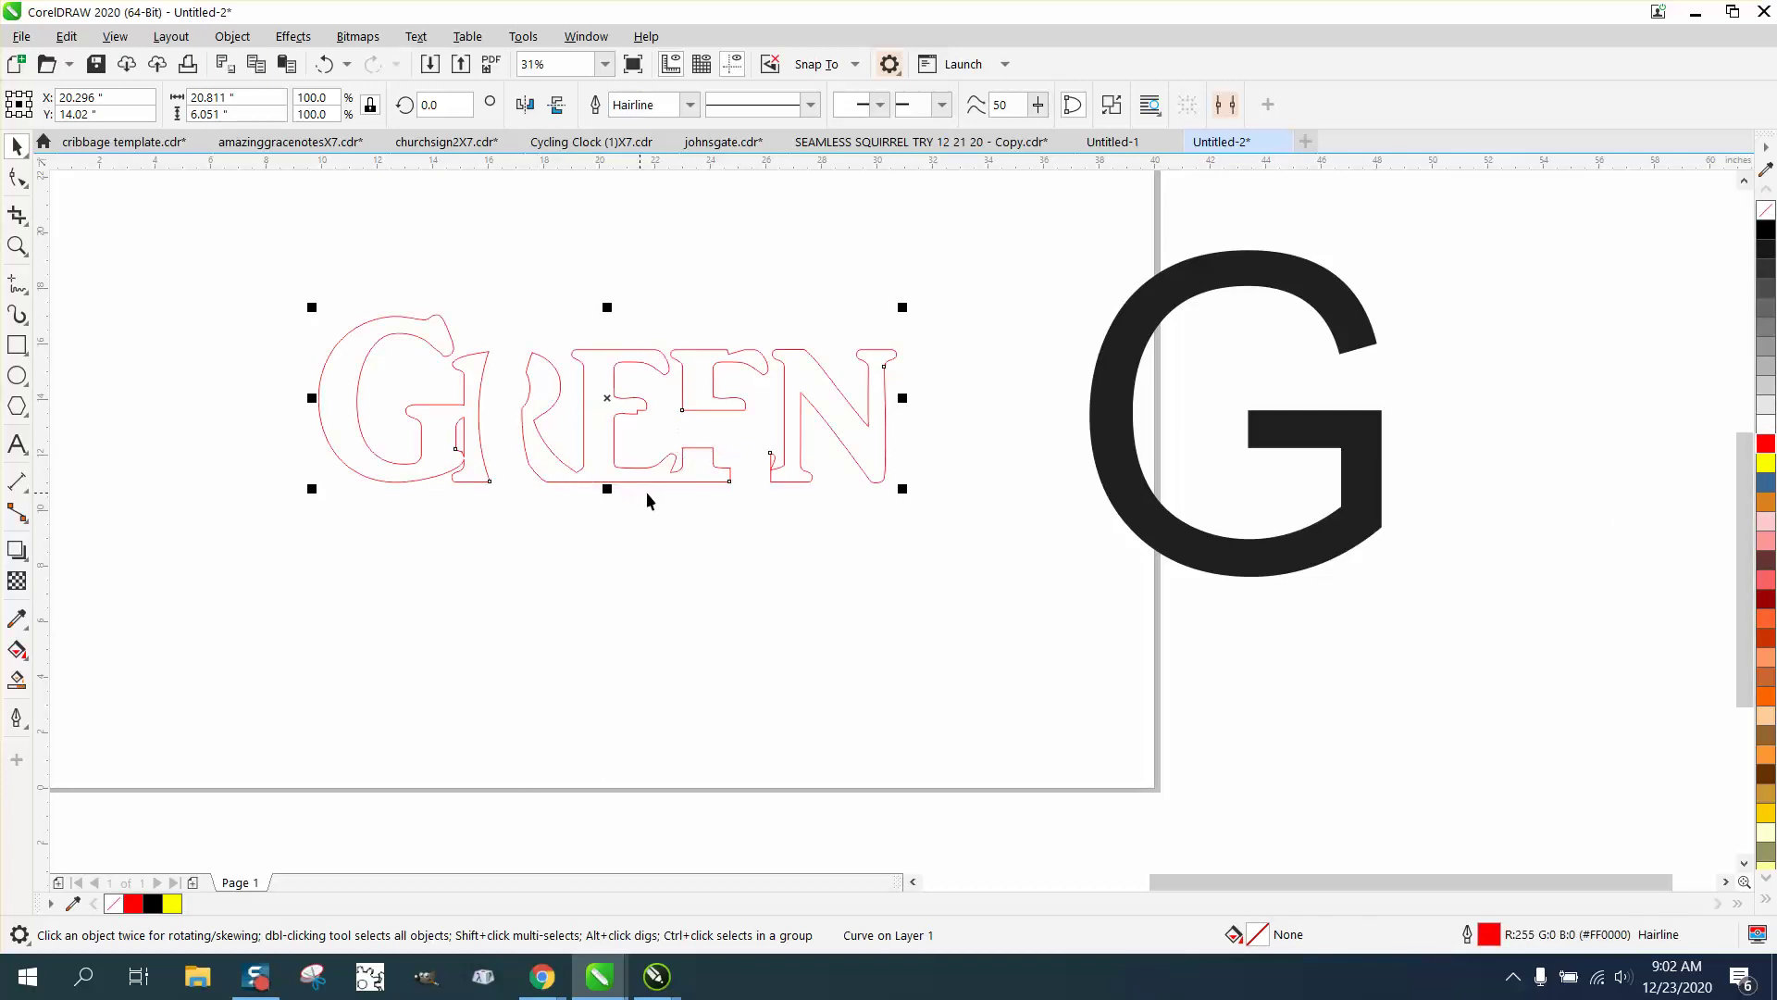
left_click(1286, 441)
left_click(1765, 210)
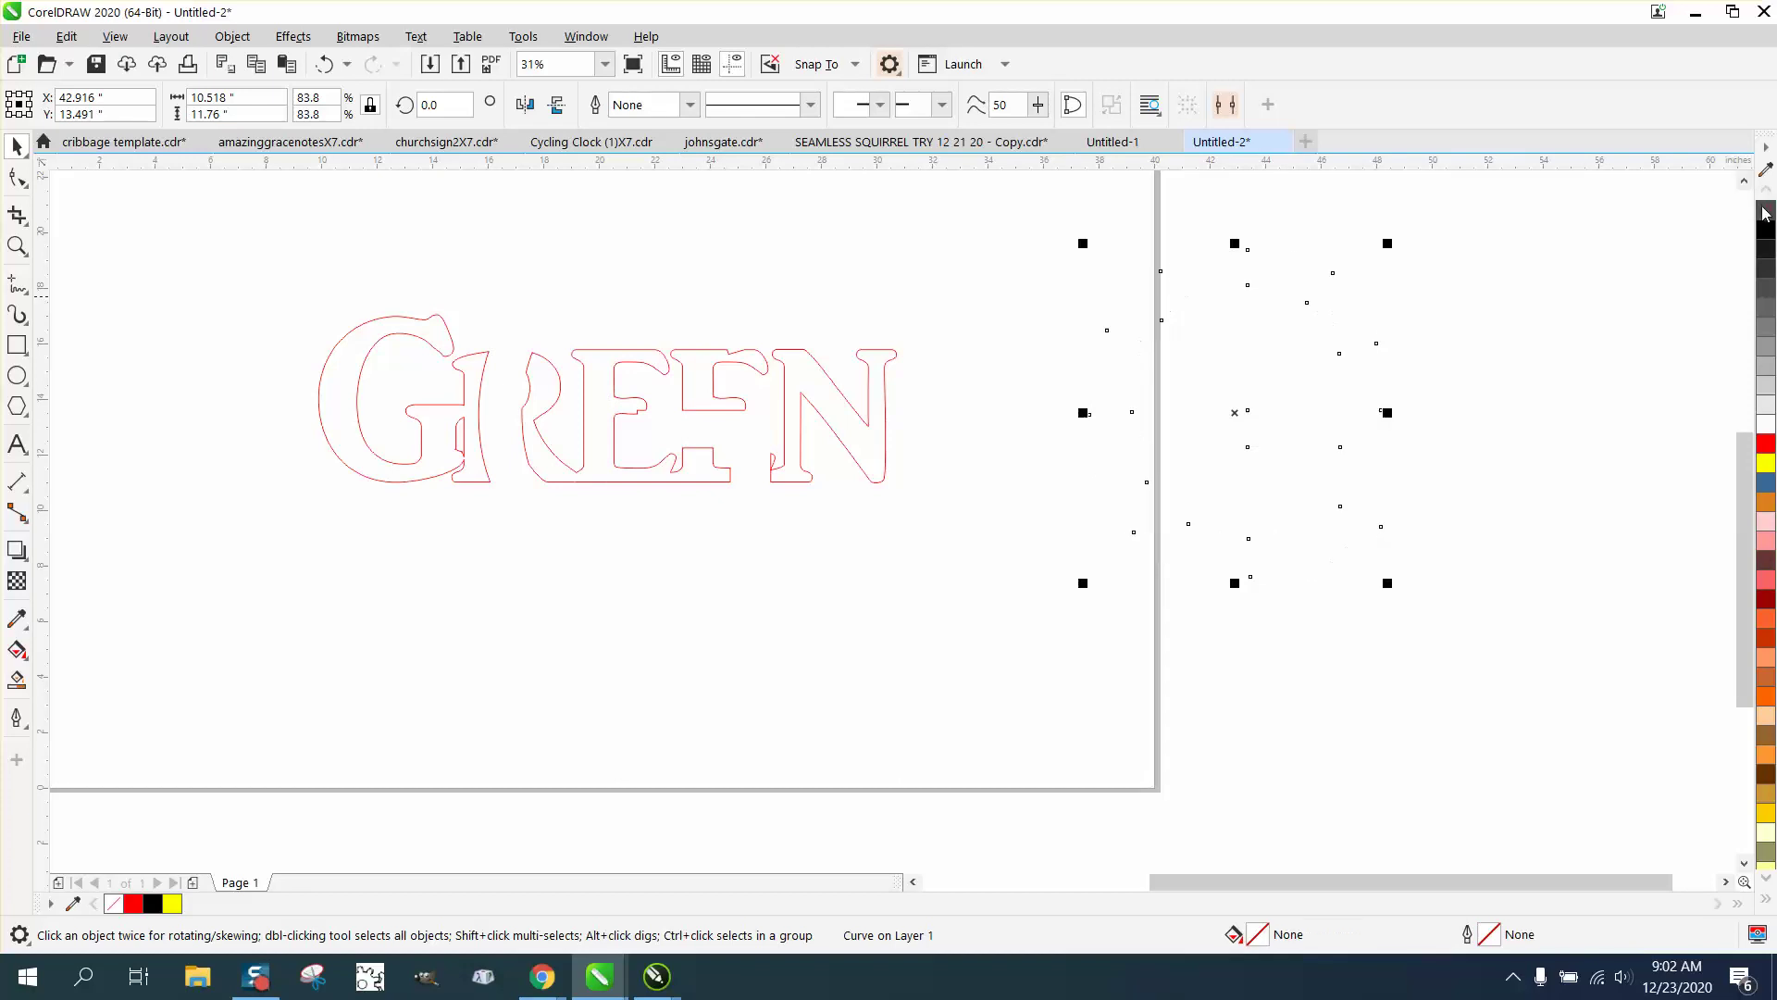
right_click(1765, 448)
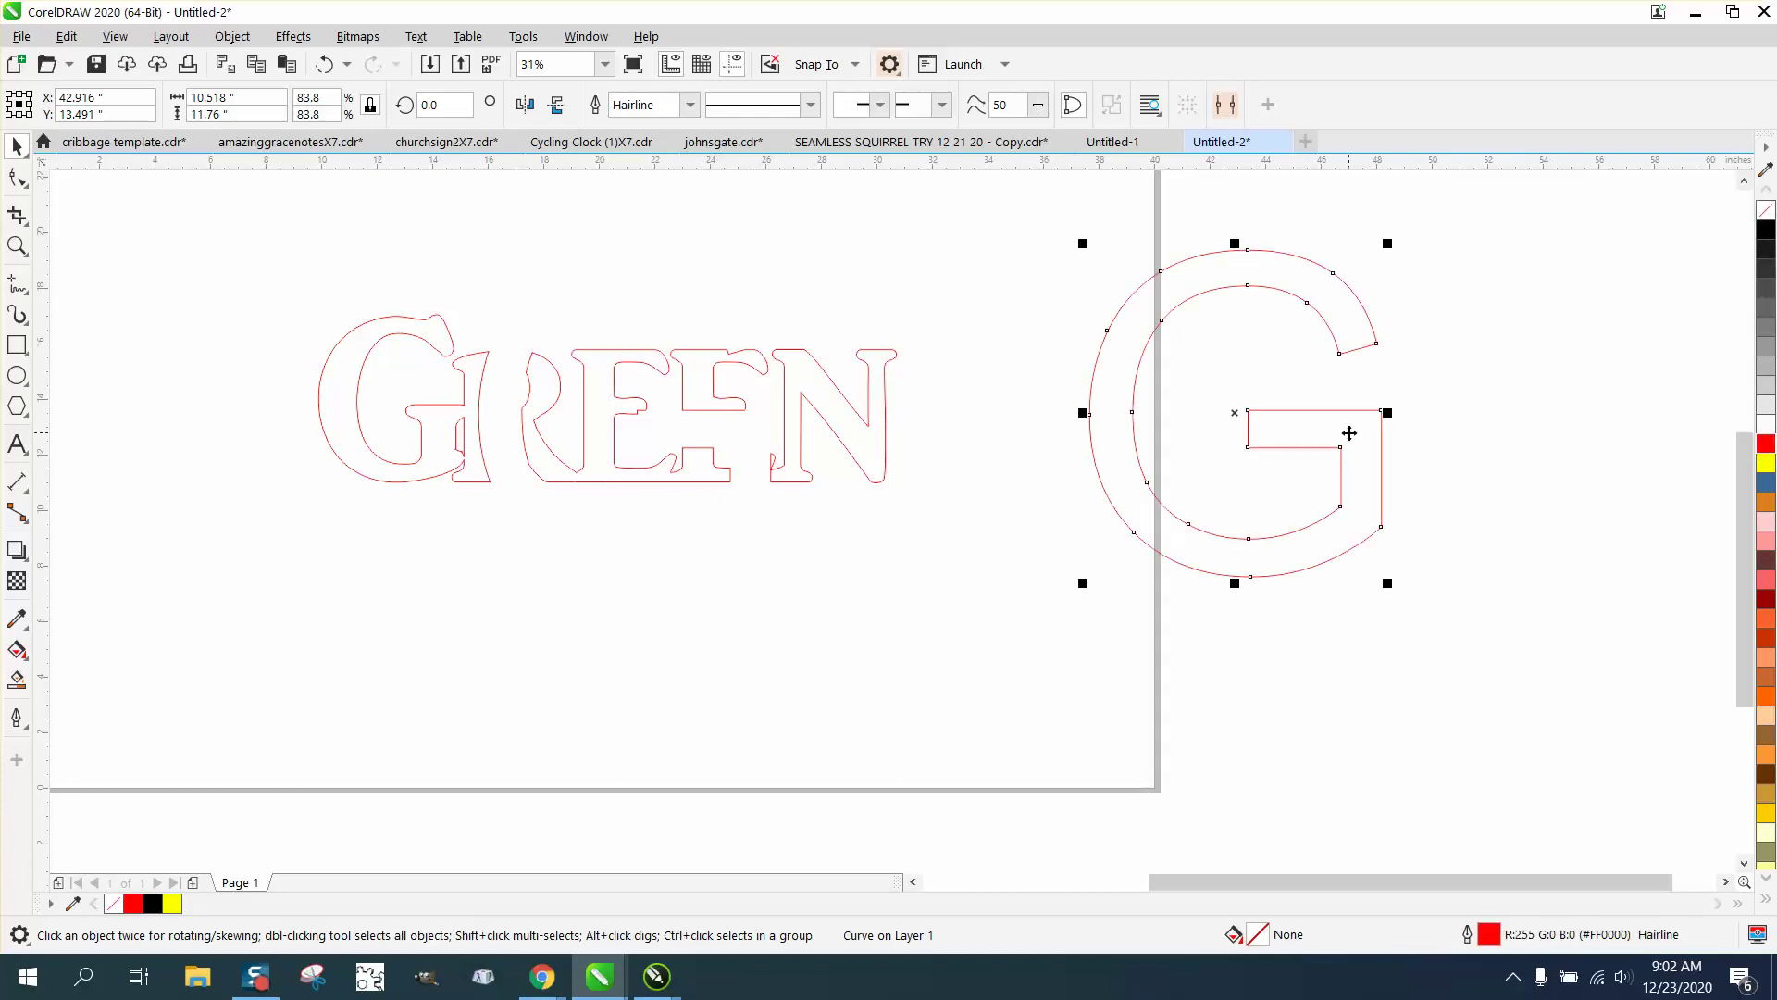
Step: Nudge the red G 22 inches left so it lies over GREEN's cut-out
key("Left")
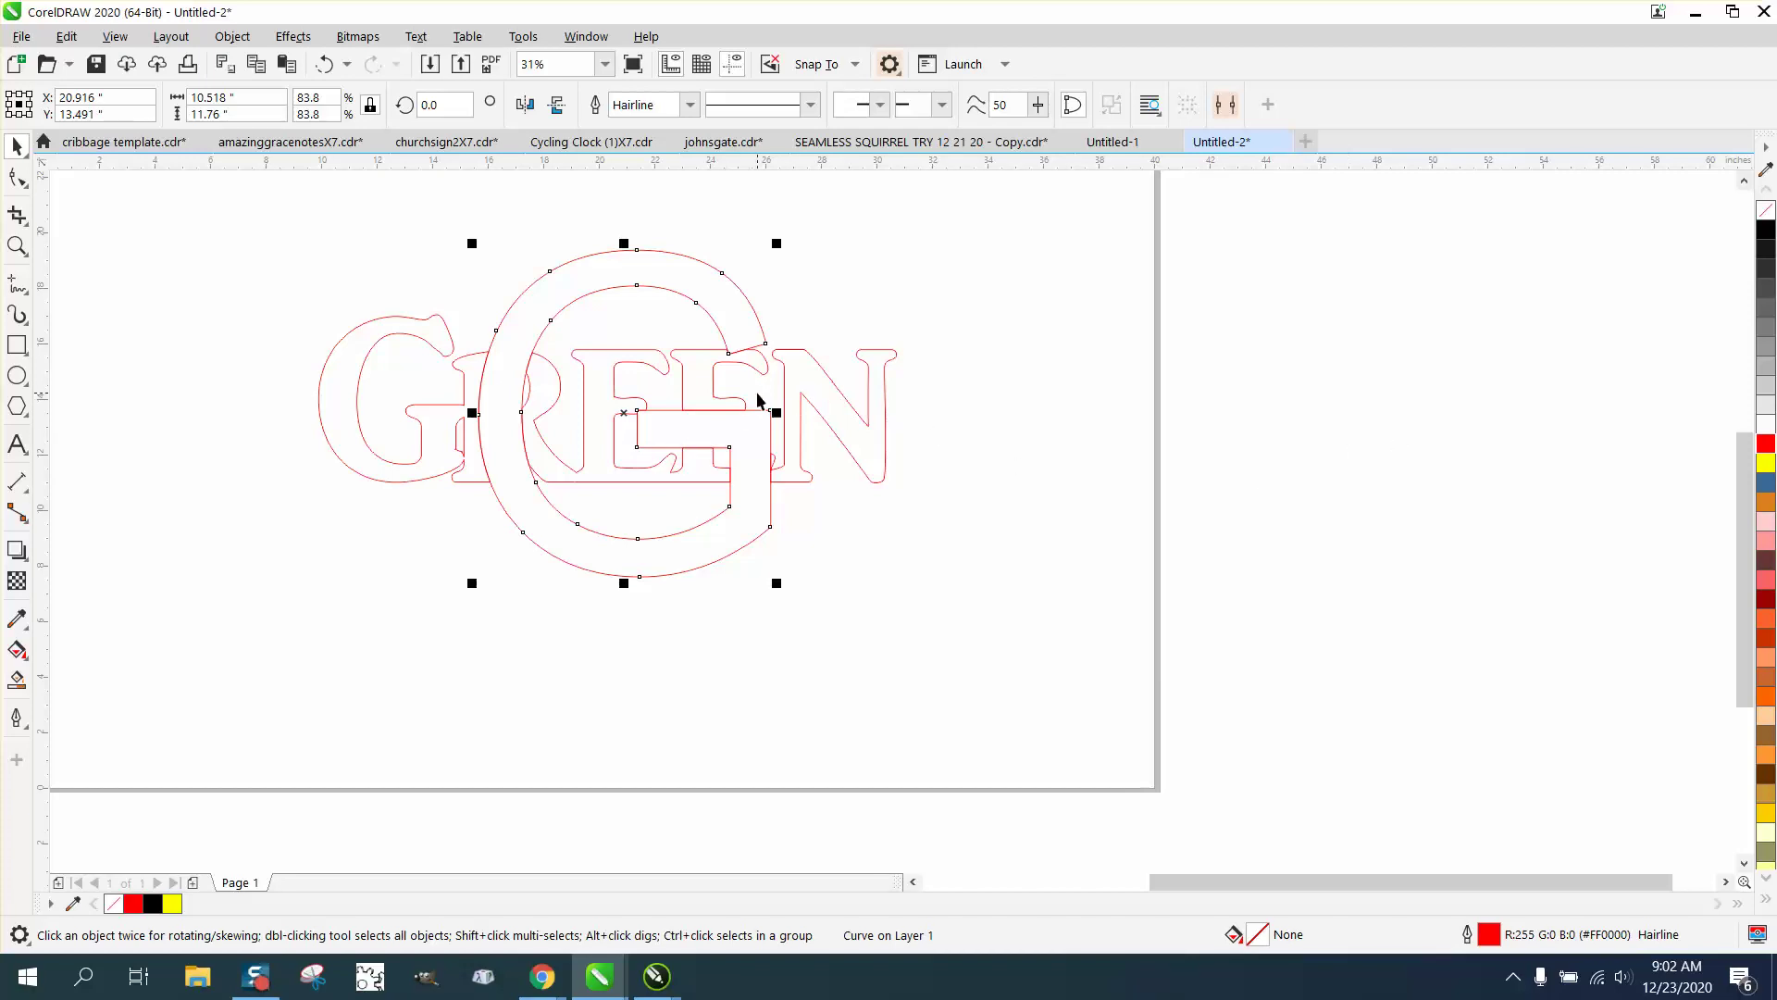
key("Right")
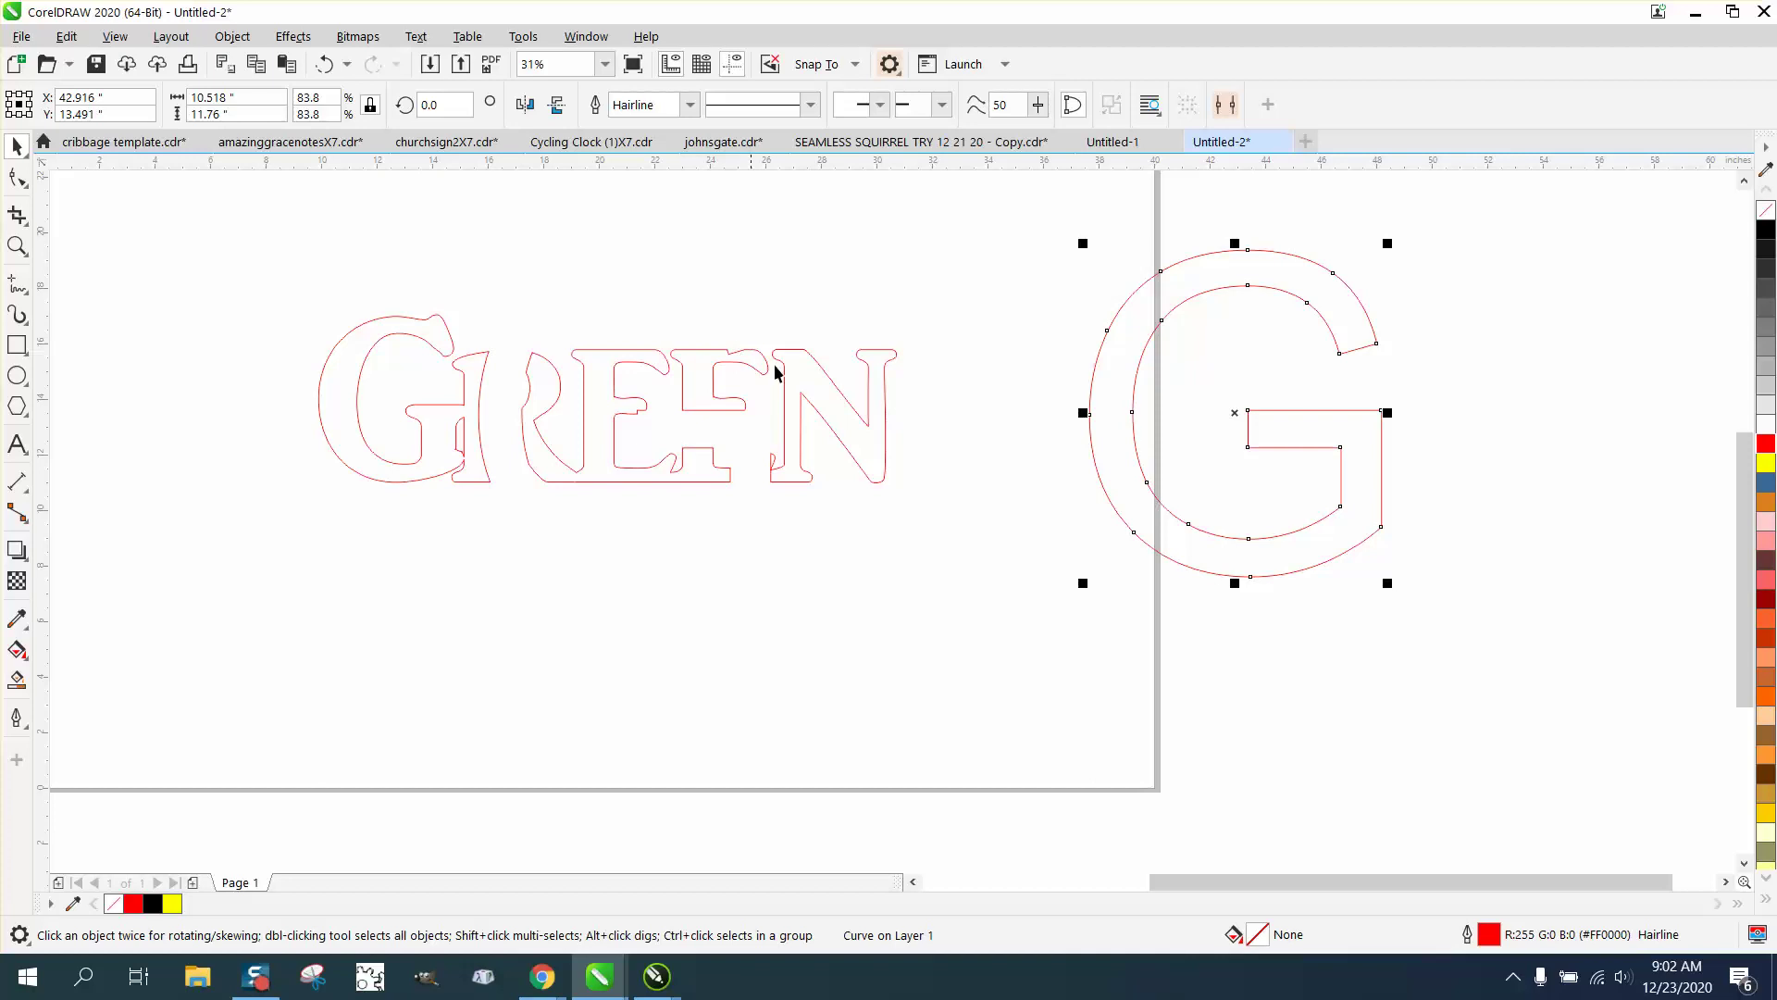
left_click(1353, 469)
key("Left")
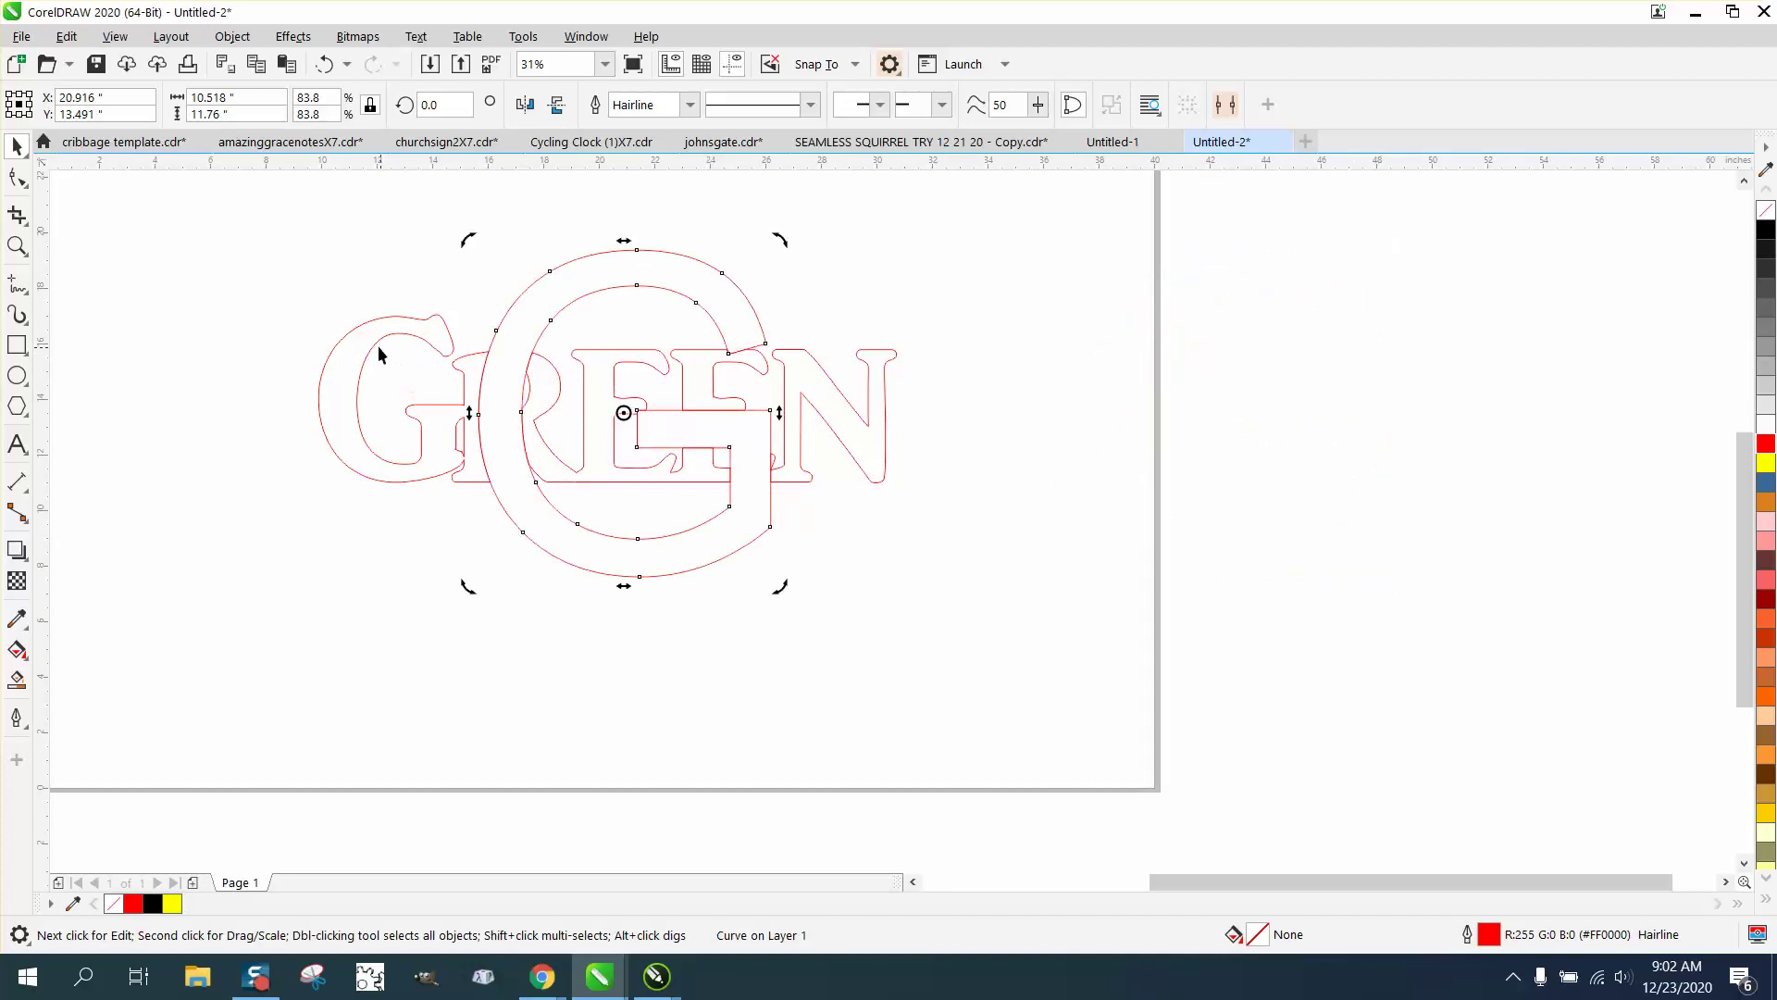
left_click(17, 680)
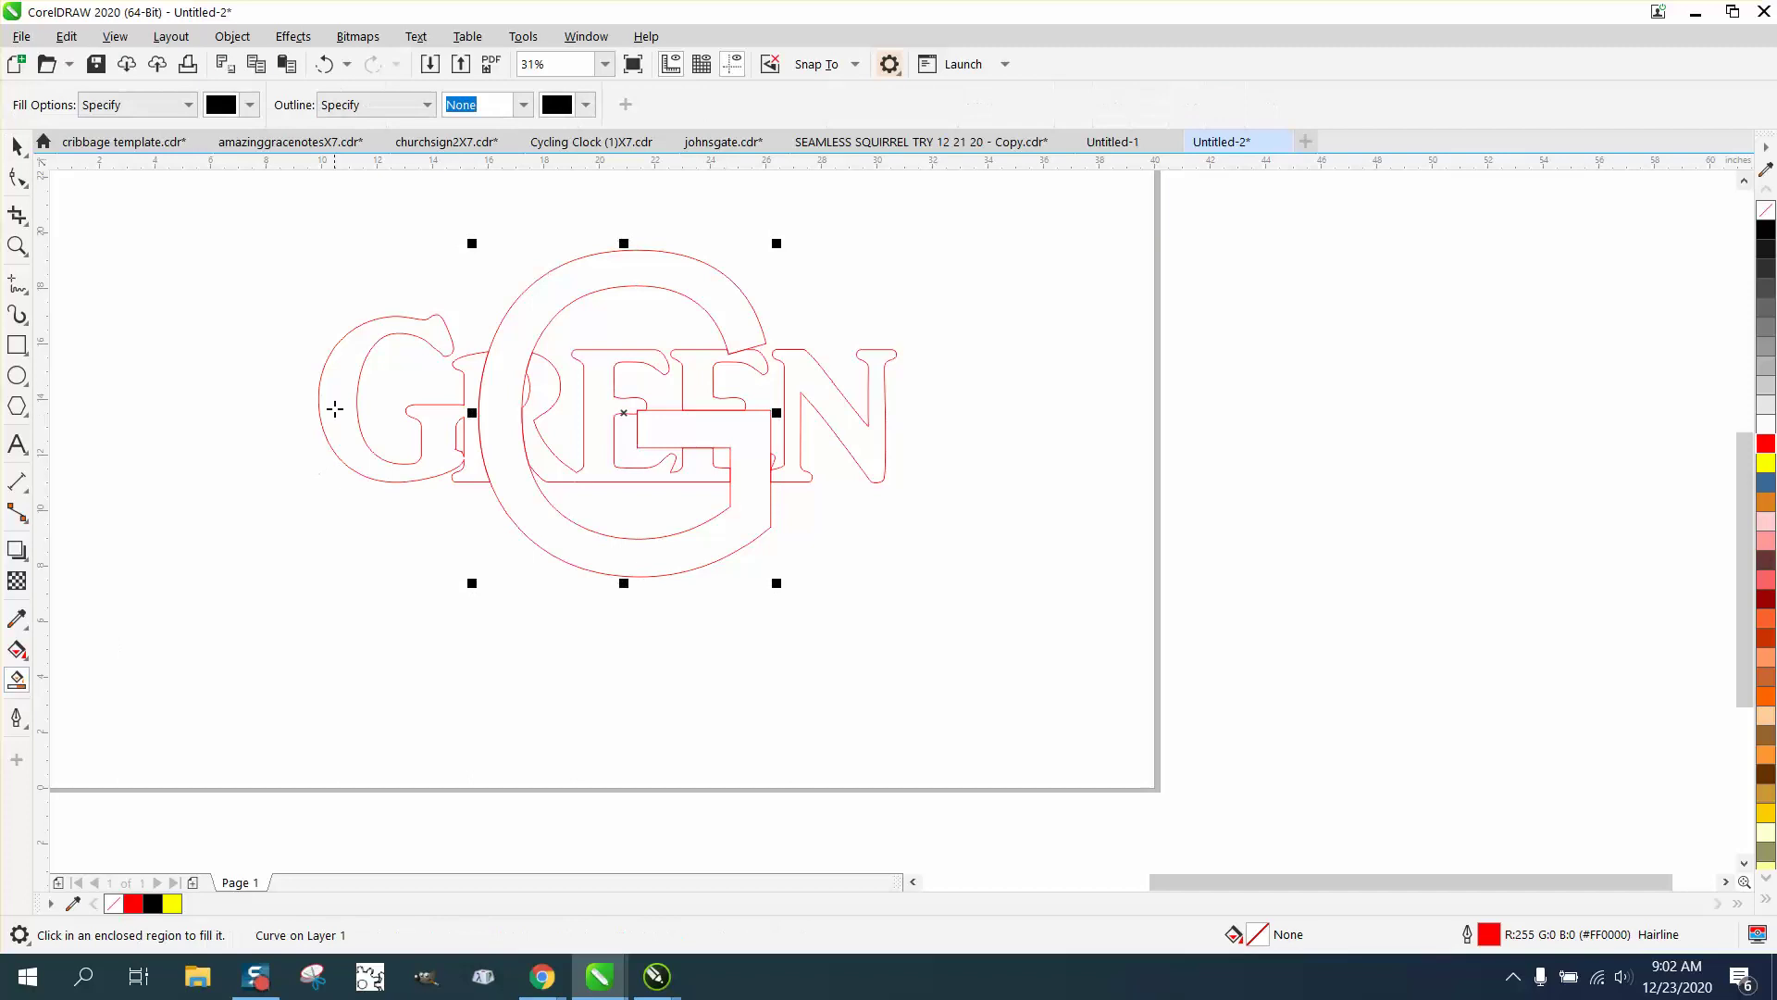
left_click(350, 385)
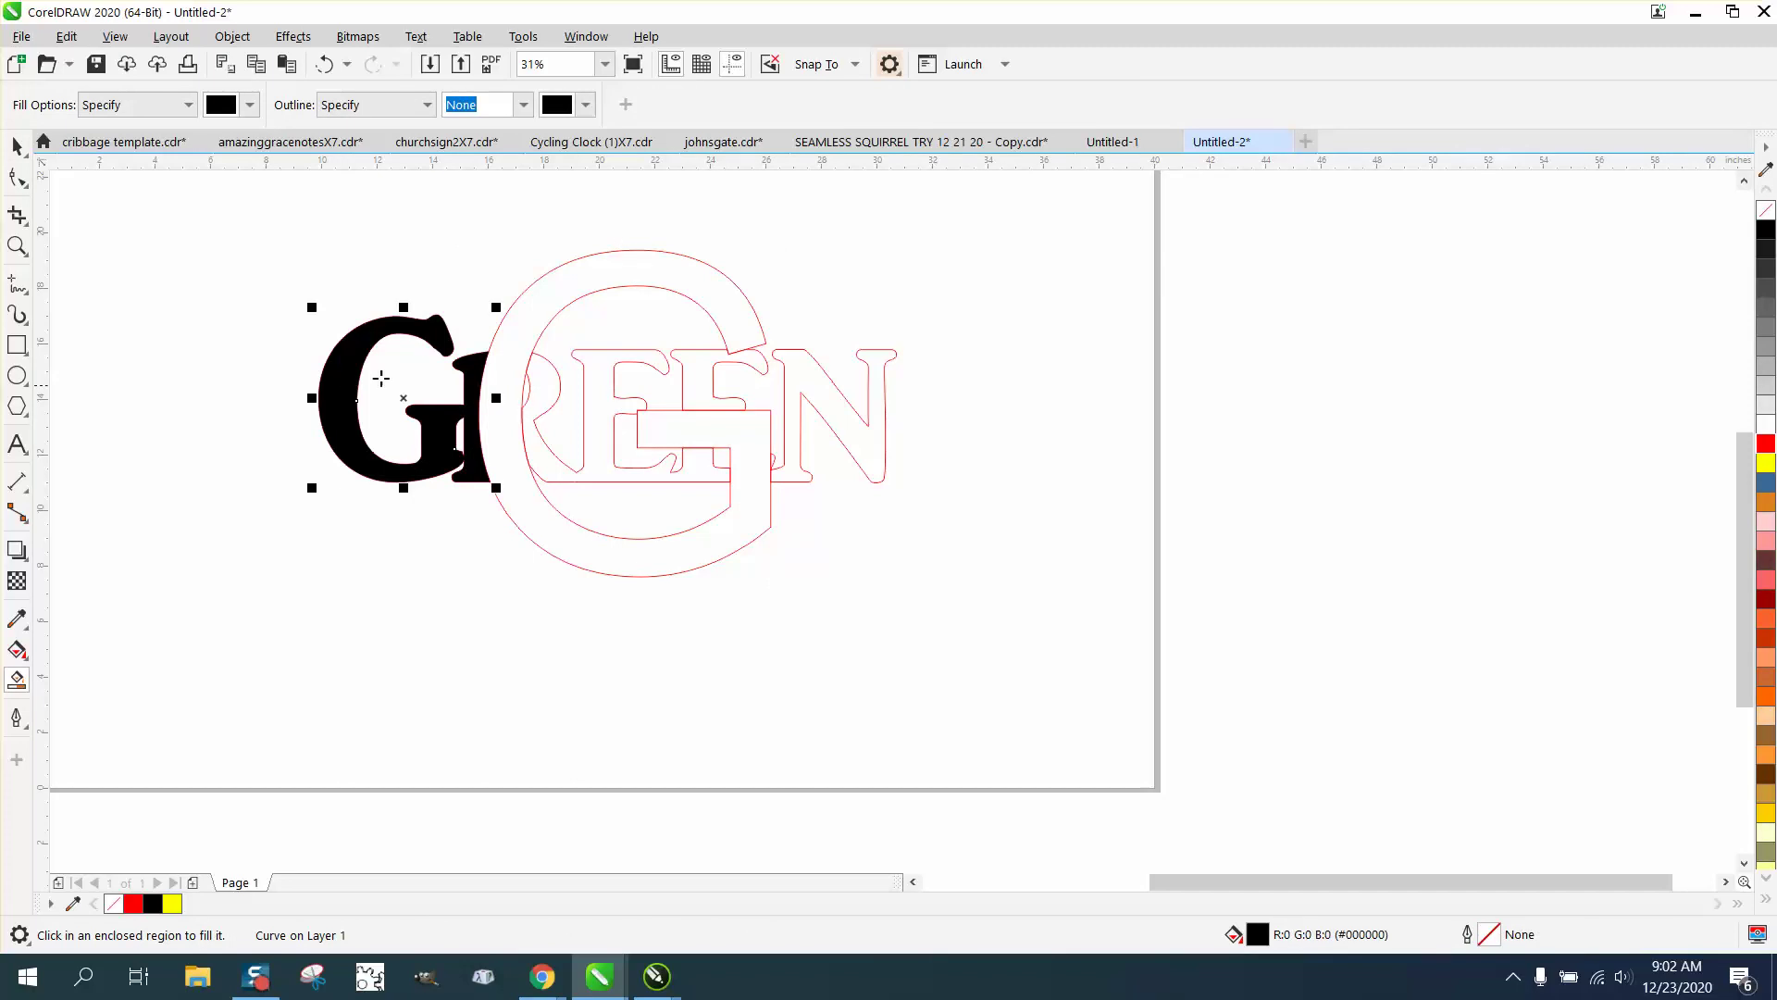
left_click(595, 361)
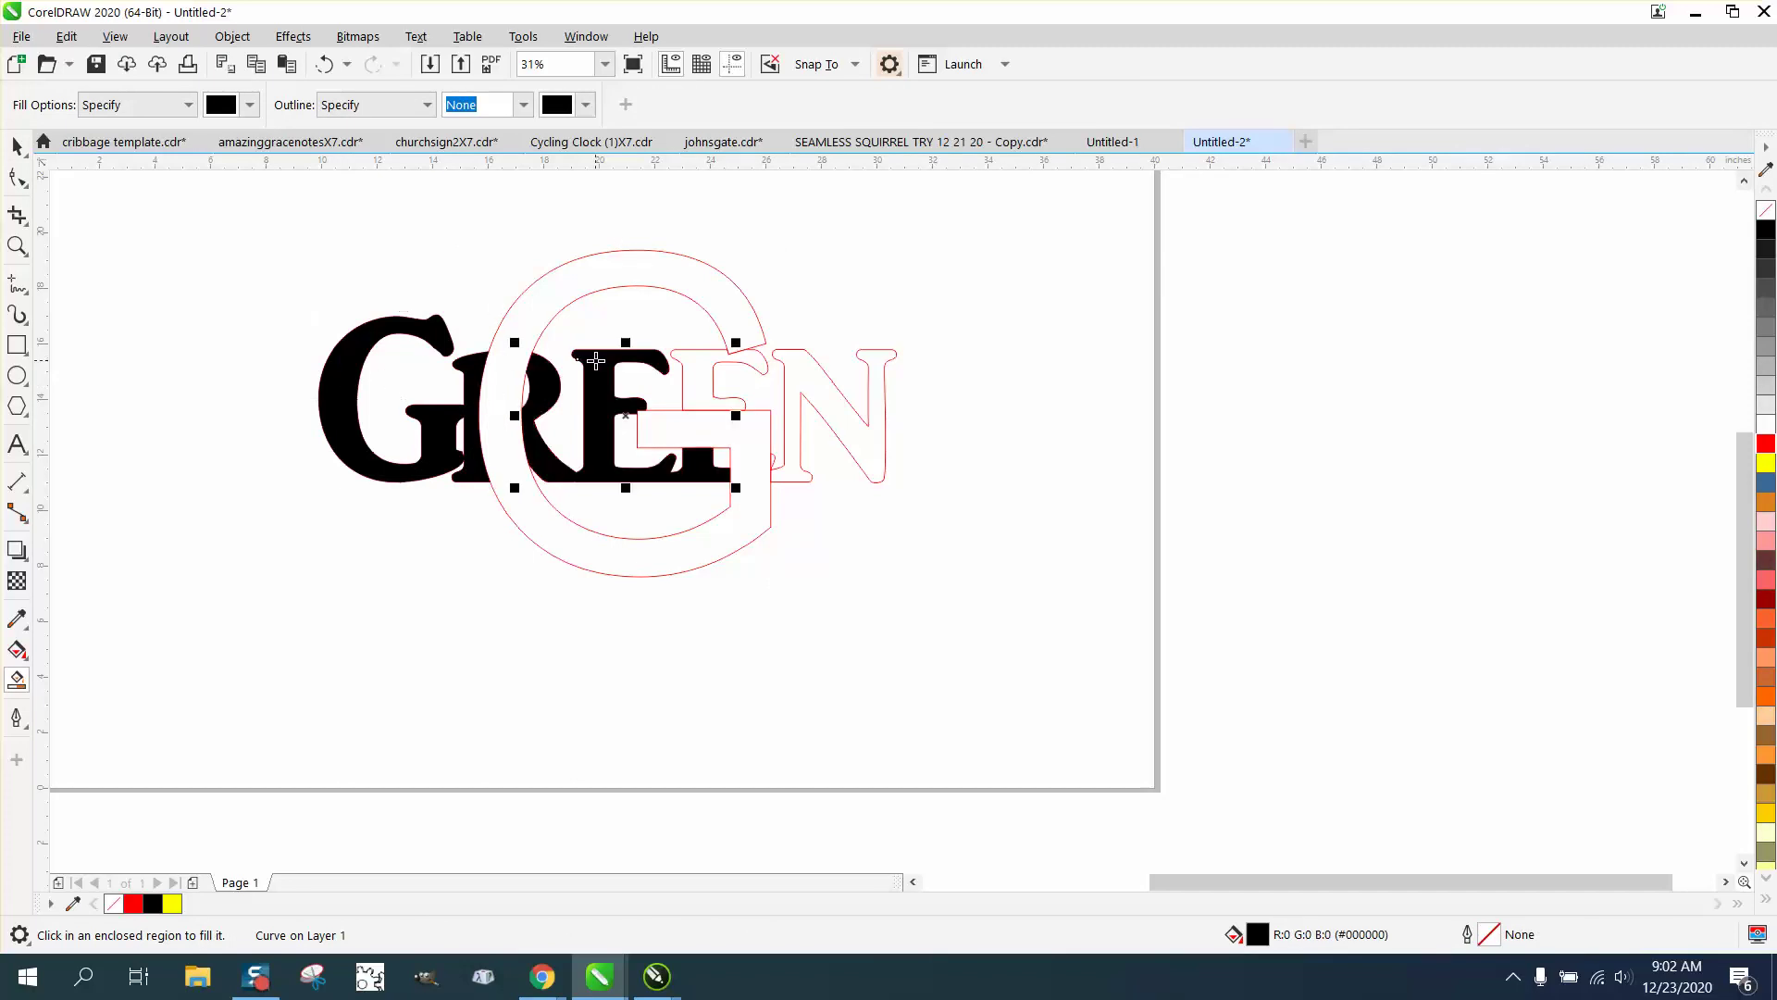
left_click(703, 365)
left_click(812, 381)
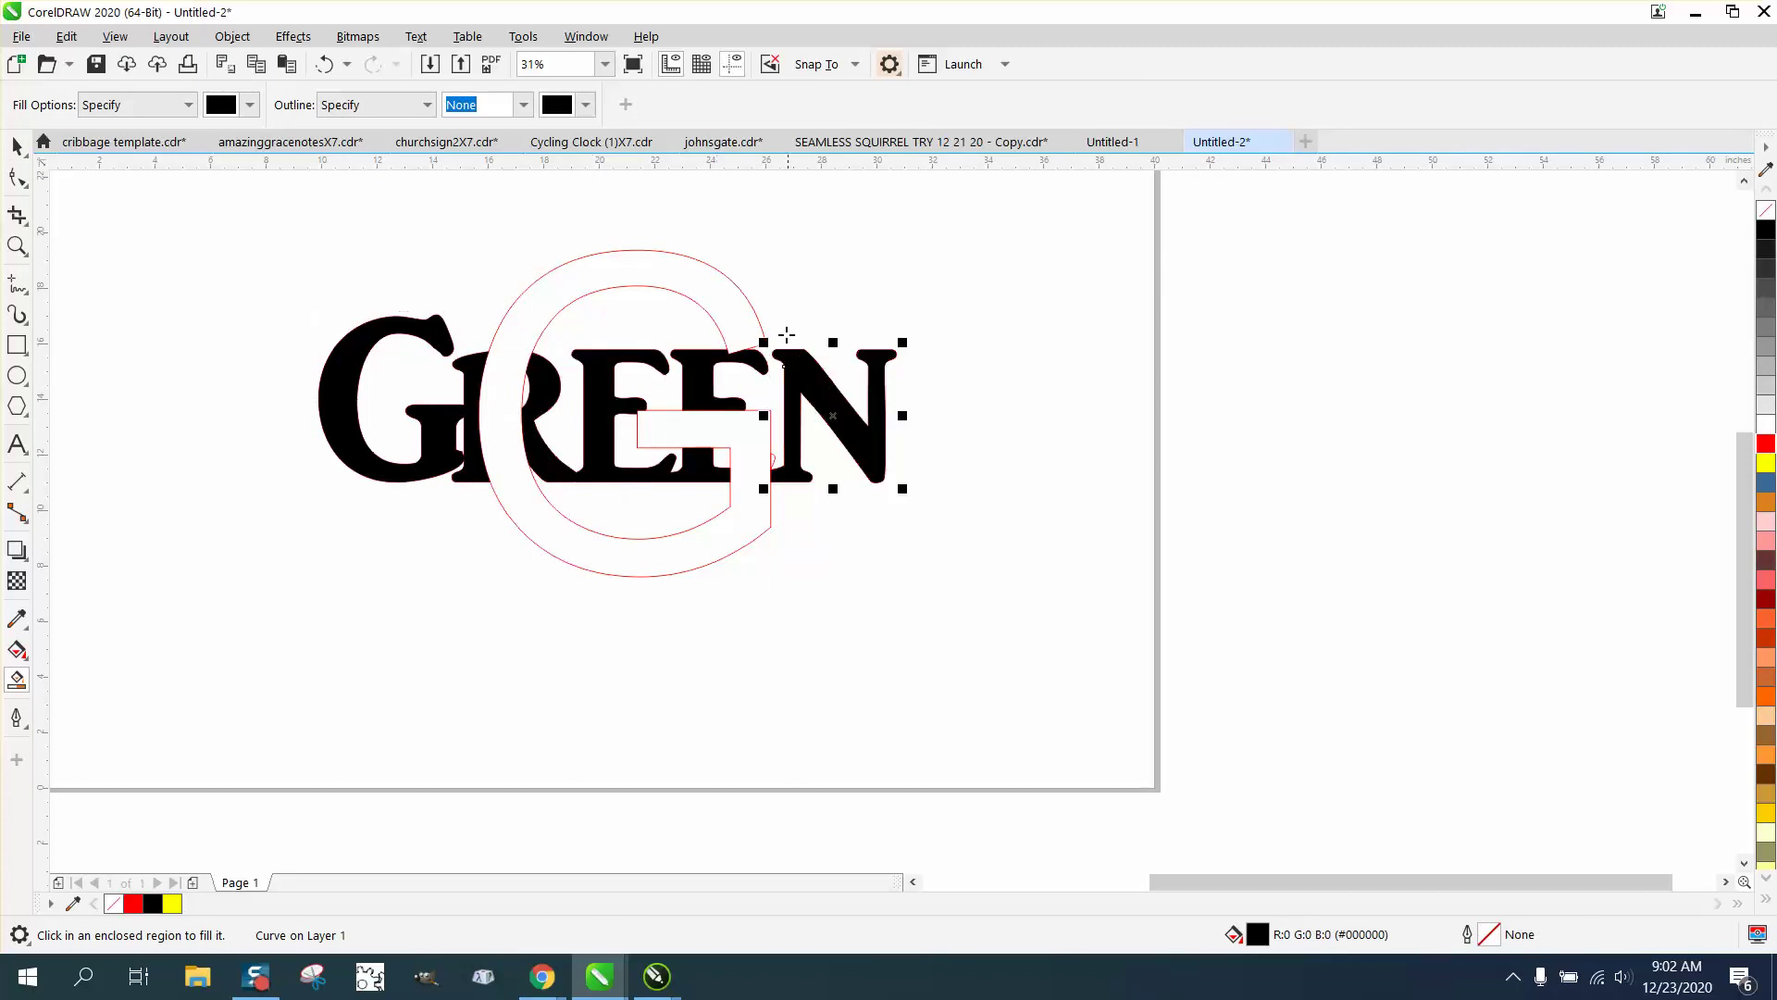
left_click(750, 315)
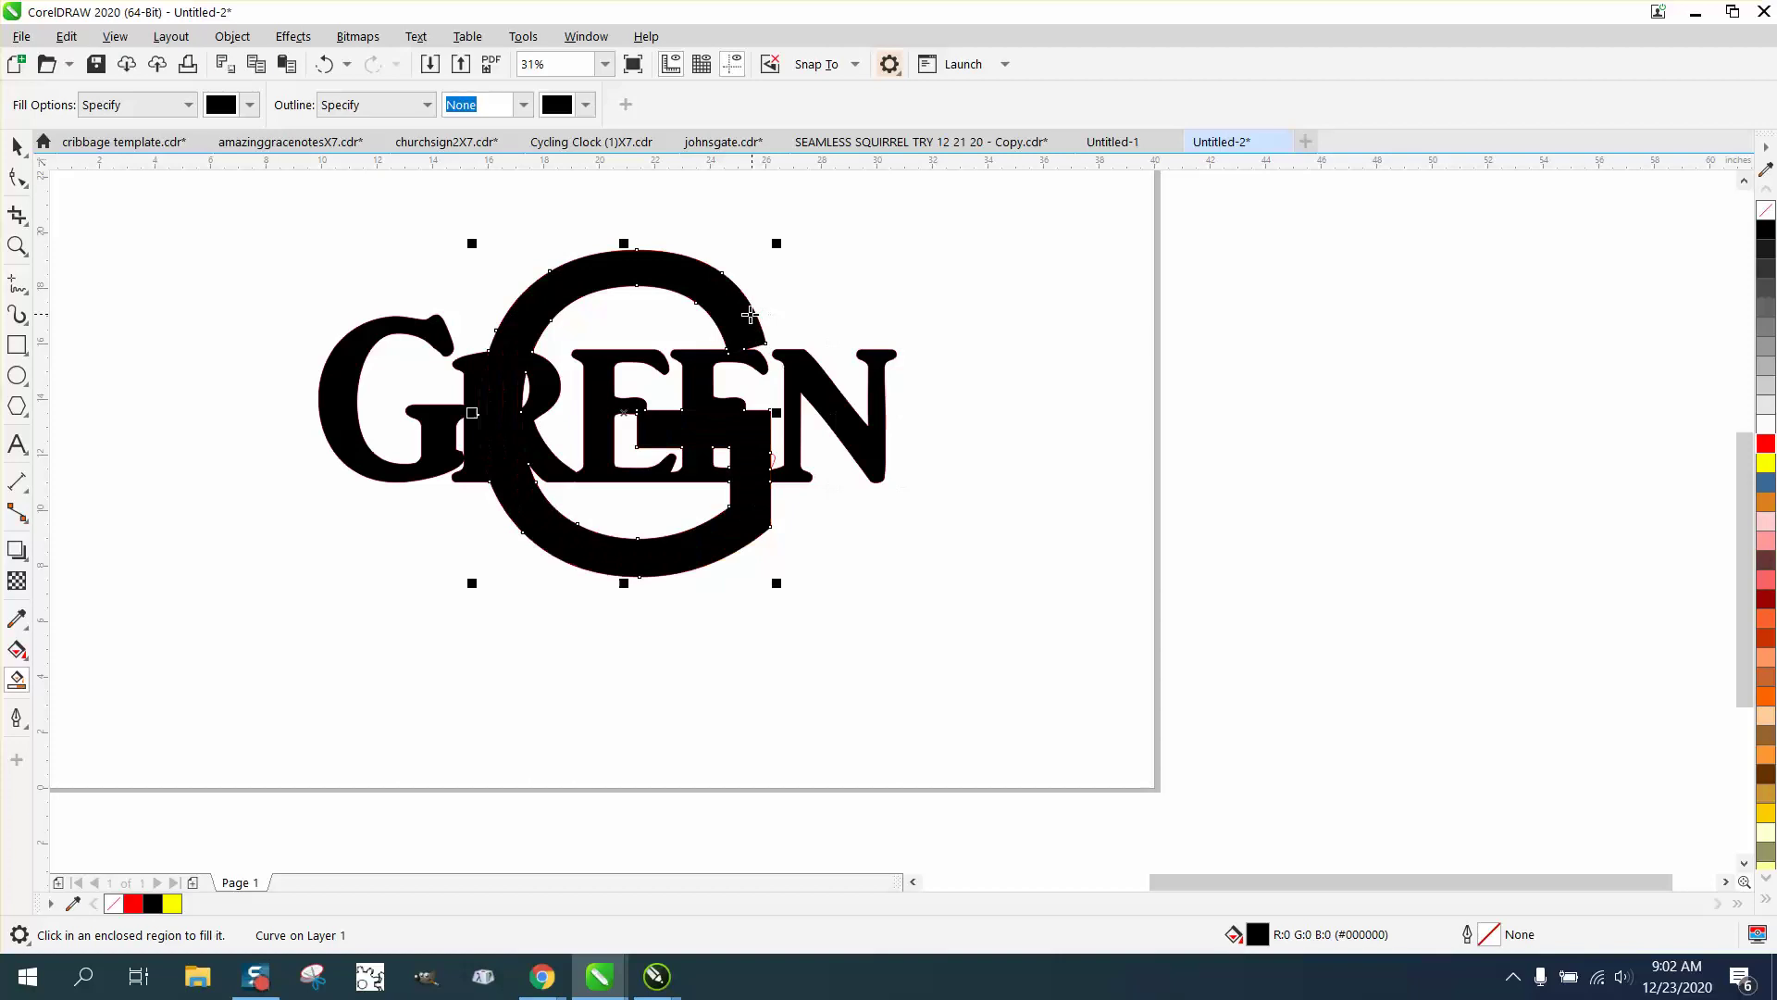
left_click(327, 69)
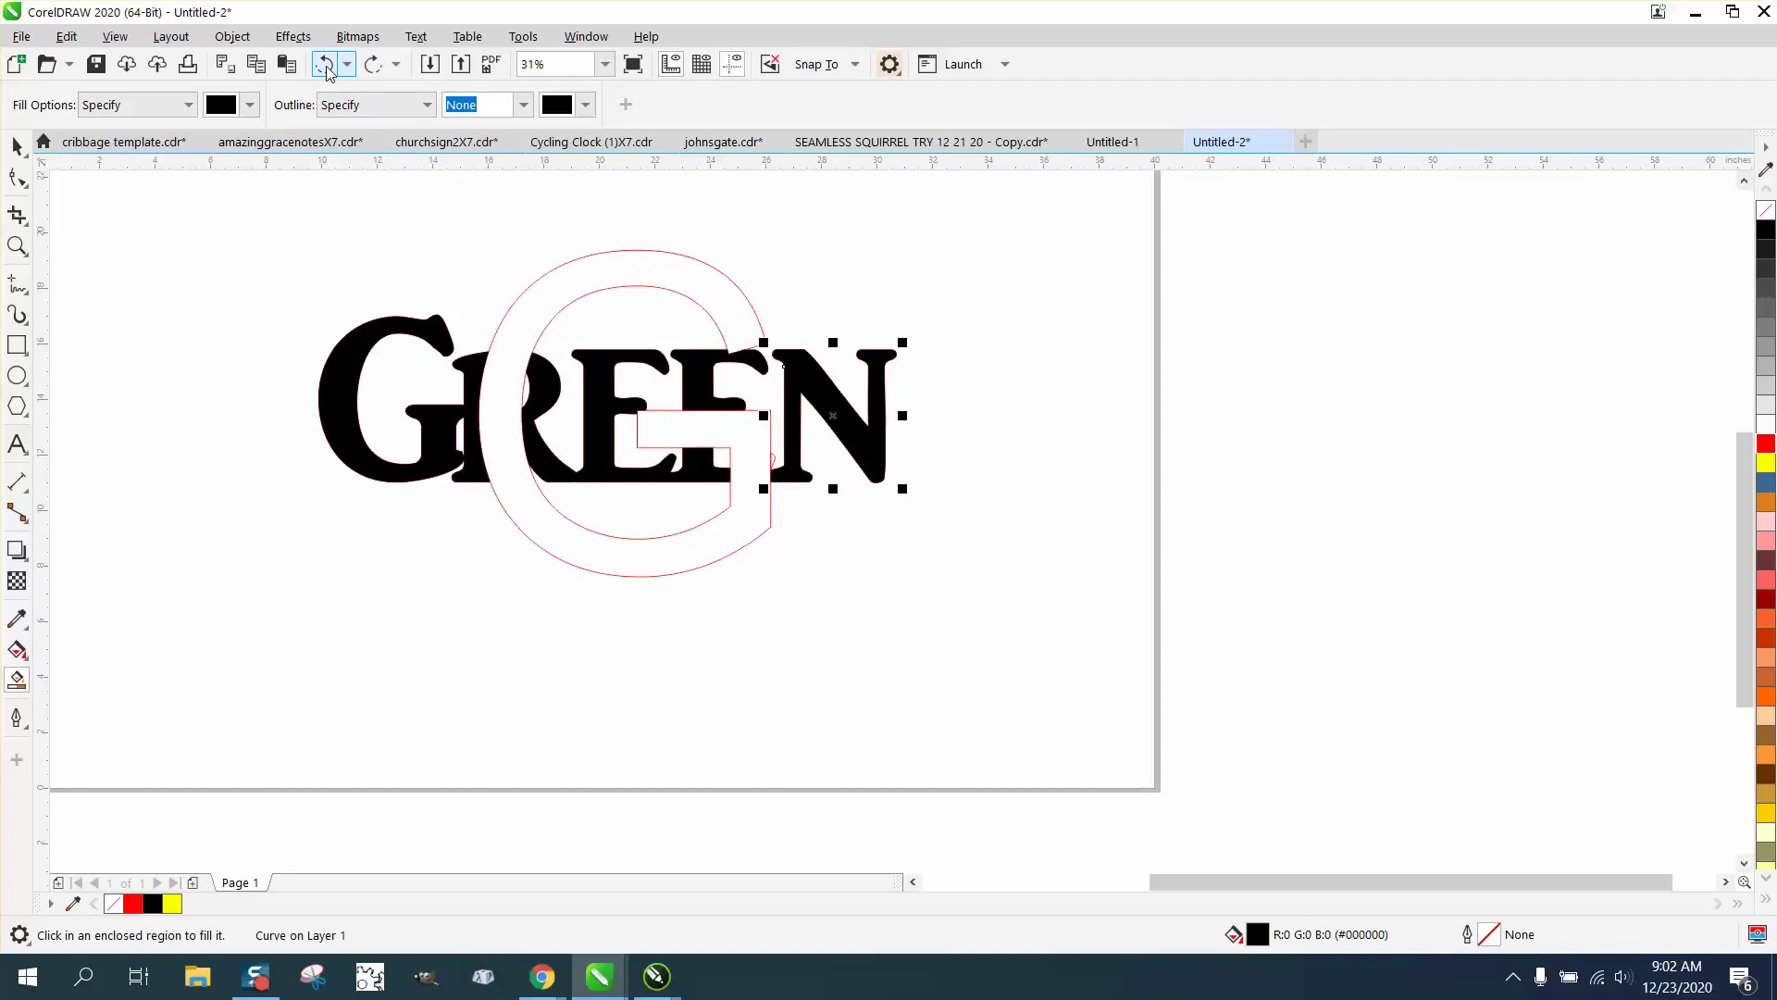
left_click(327, 68)
left_click(327, 69)
left_click(327, 68)
left_click(327, 69)
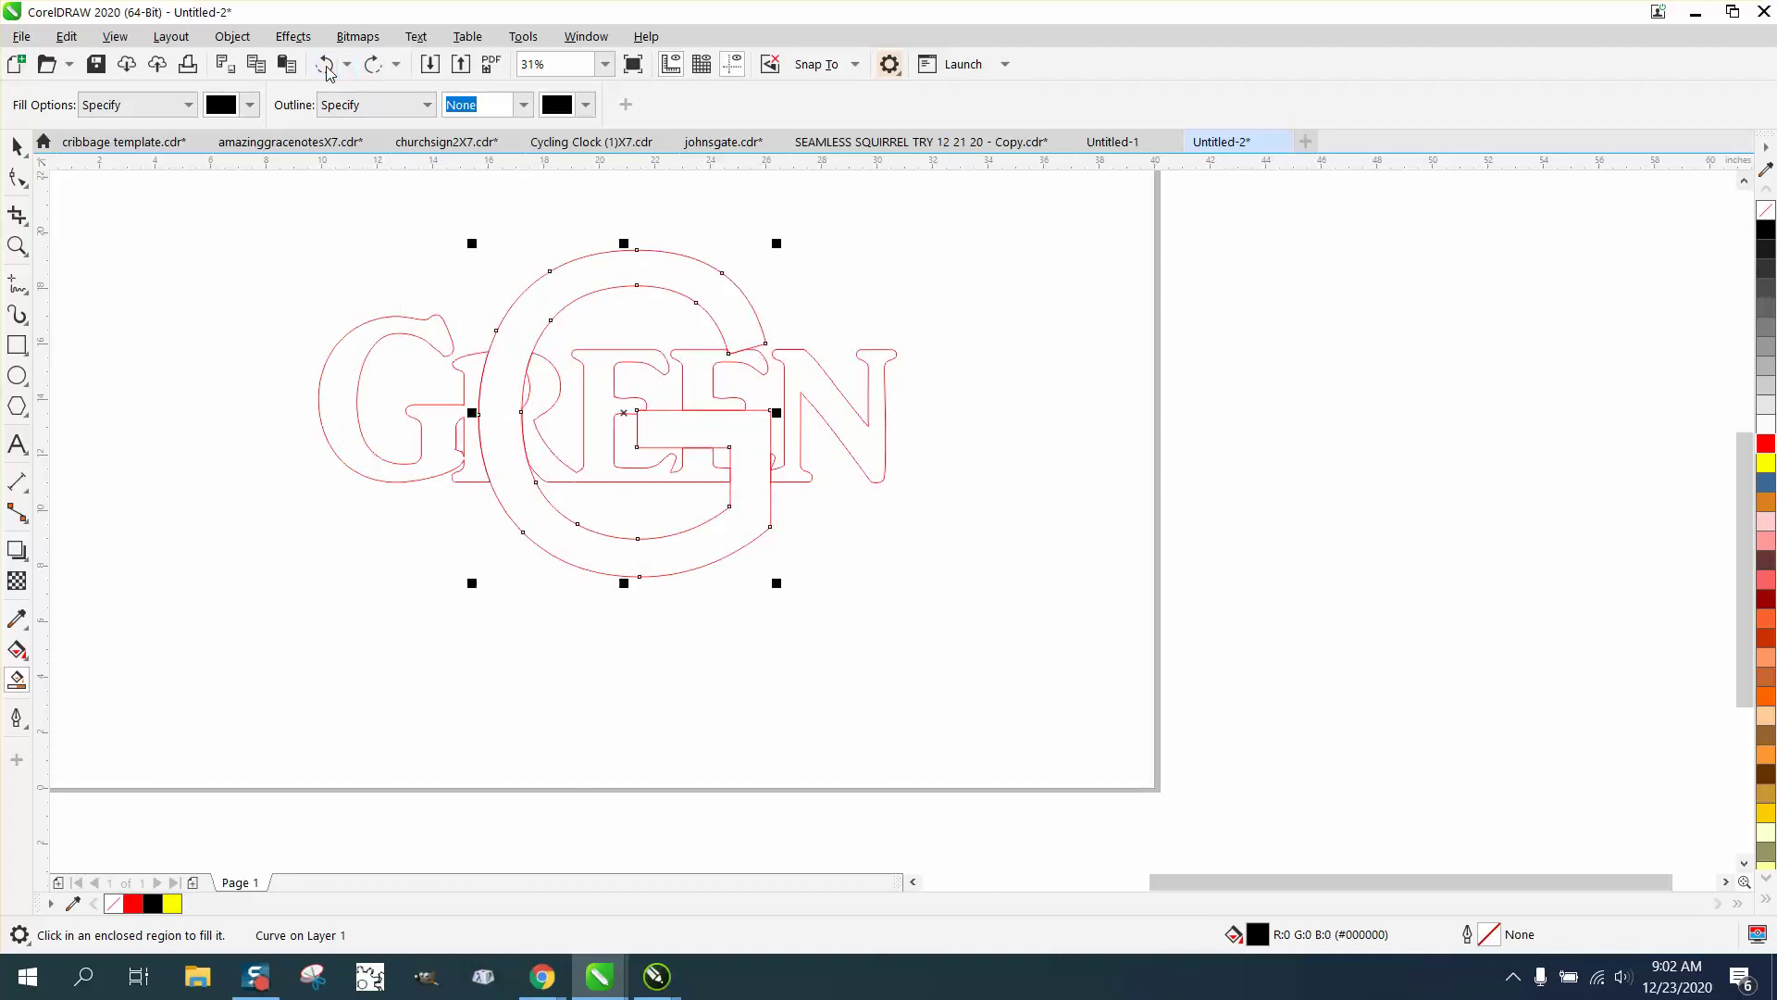
key("space")
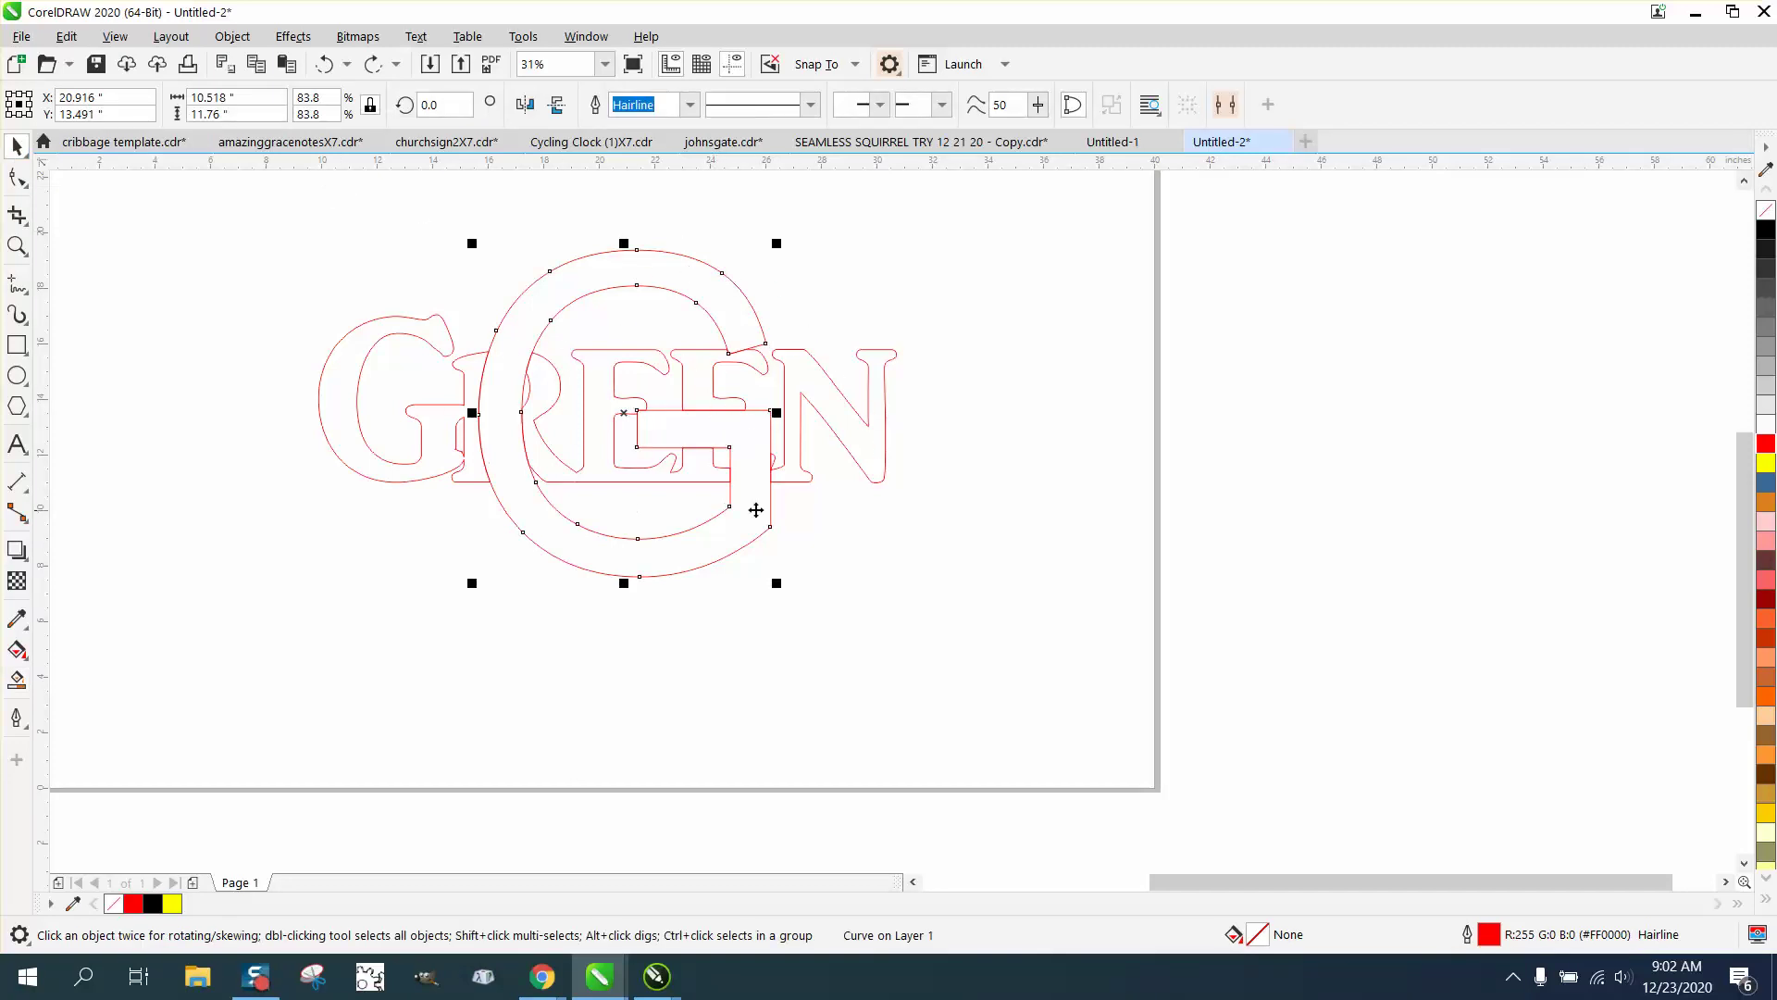
Step: Zoom out to 25% to show the whole page with the red GREEN and G outlines
left_click(17, 245)
left_click_drag(248, 214, 1063, 614)
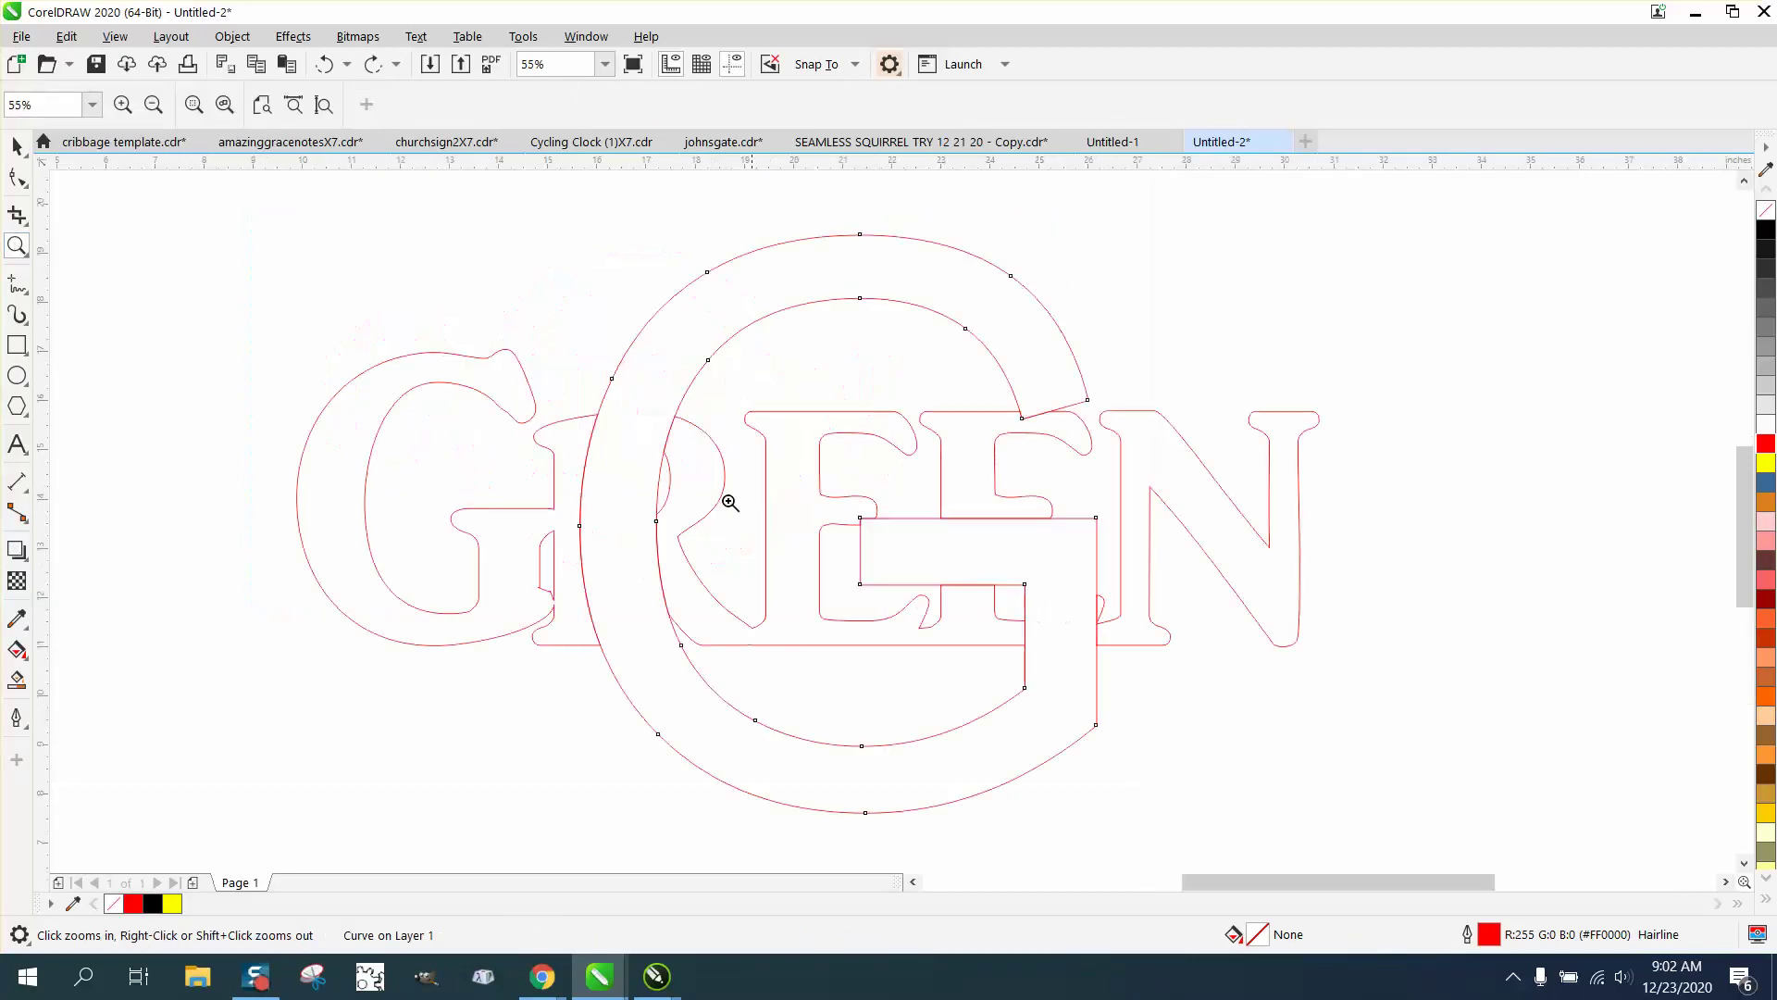
right_click(625, 446)
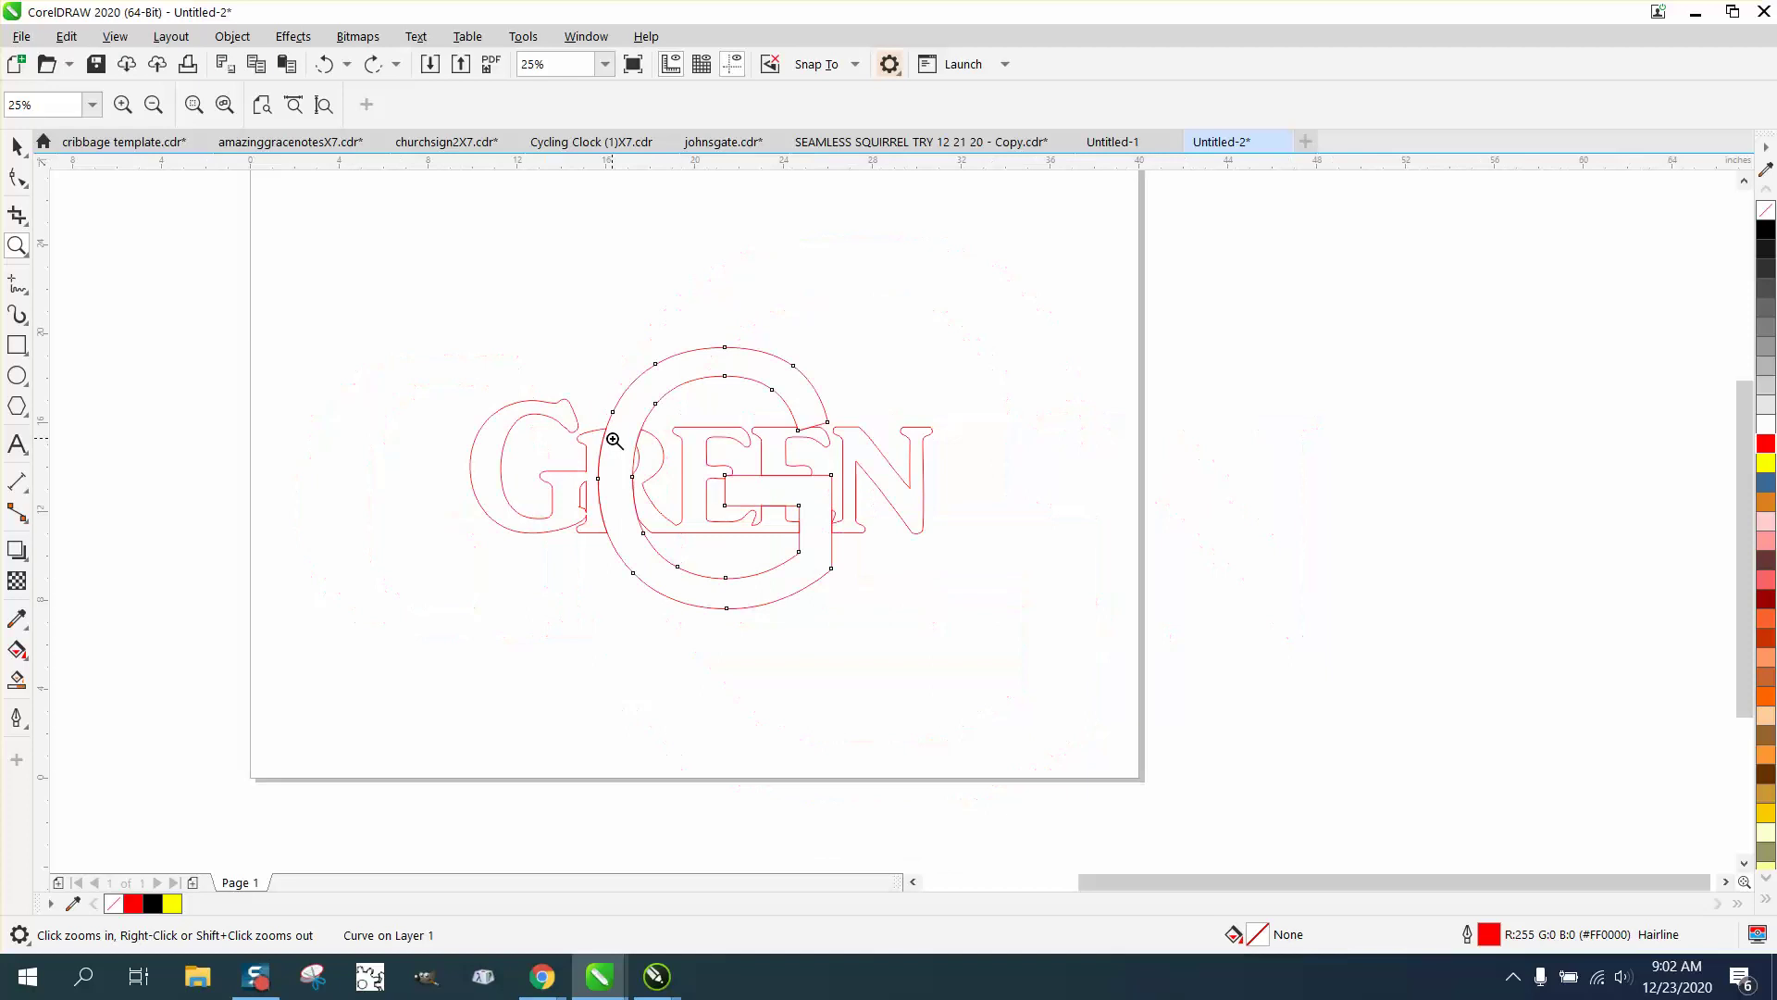